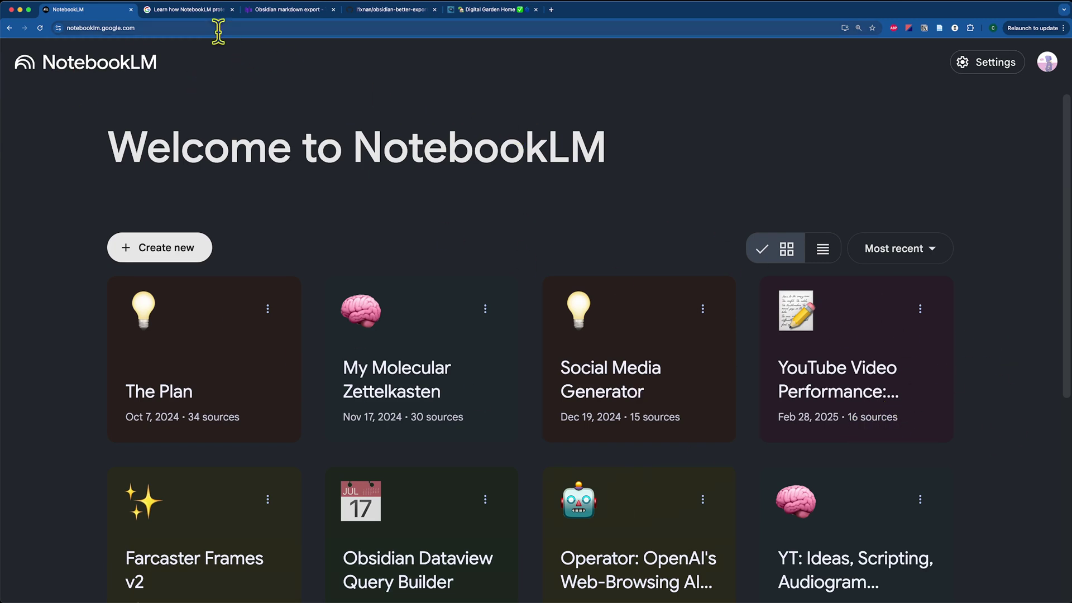
Read the NotebookLM help article on data protection, covering personal account feedback, Google Workspace accounts and NotebookLM Plus
{"action": "left_click", "coordinate": [208, 11]}
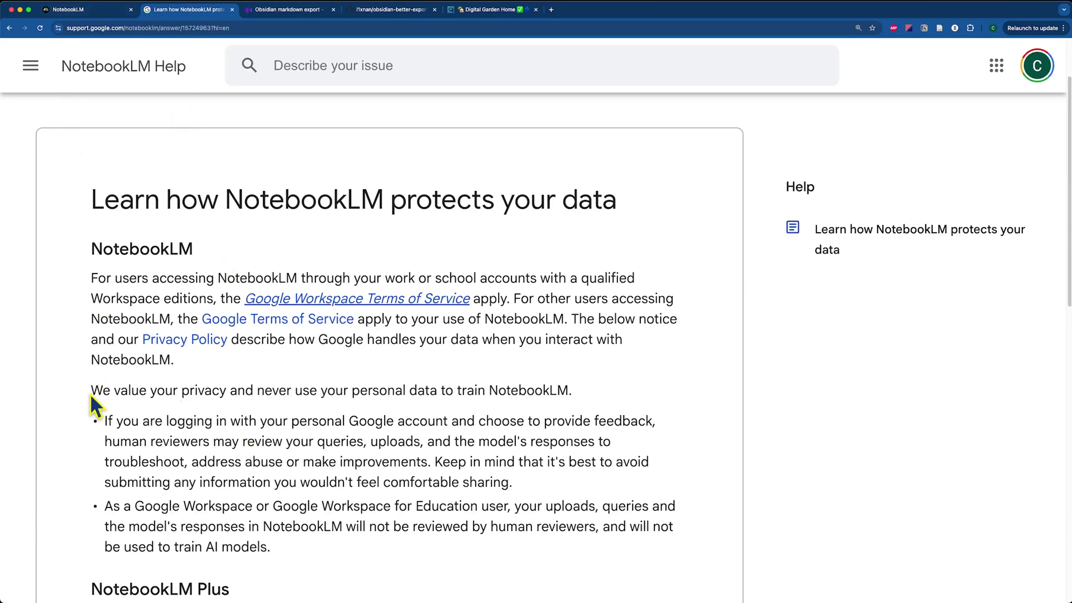
{"action": "left_click_drag", "start_coordinate": [95, 390], "coordinate": [592, 396]}
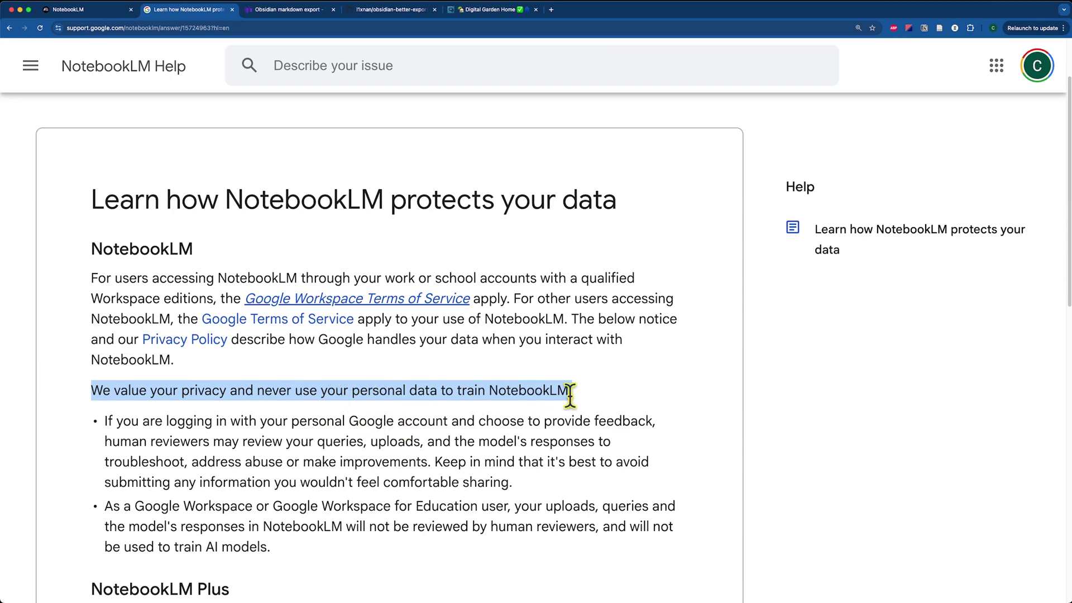
{"action": "scroll", "coordinate": [595, 387], "scroll_direction": "down", "scroll_amount": 2}
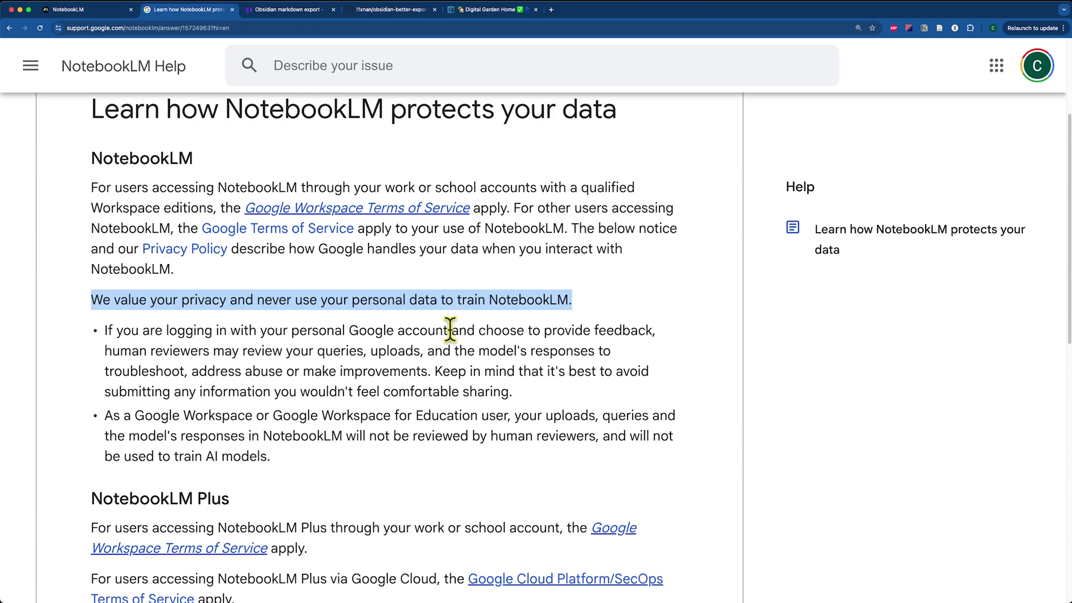
{"action": "left_click_drag", "start_coordinate": [450, 330], "coordinate": [669, 330]}
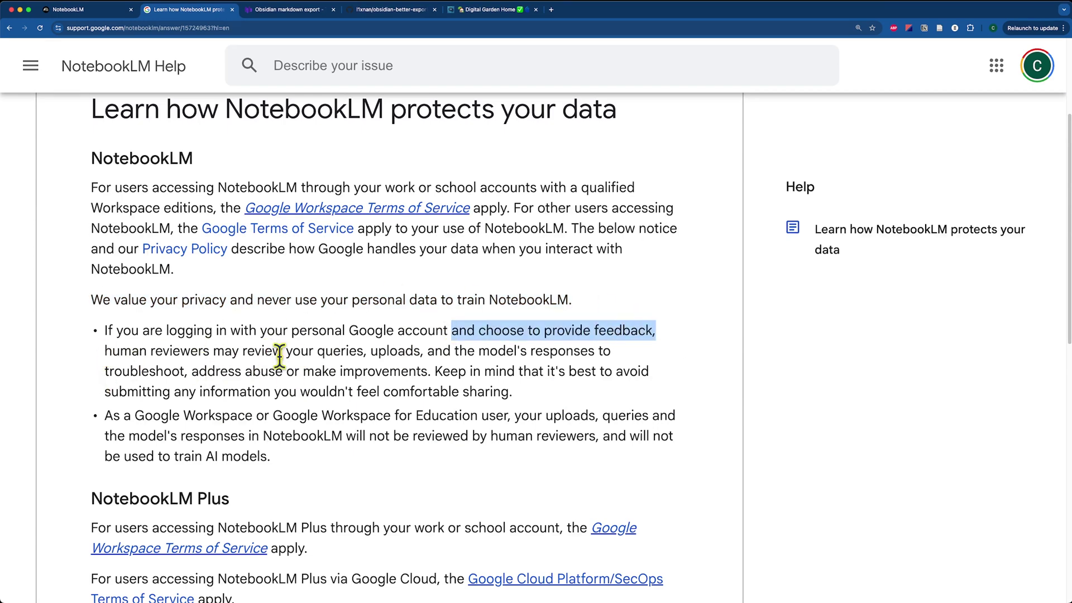
{"action": "left_click", "coordinate": [115, 351]}
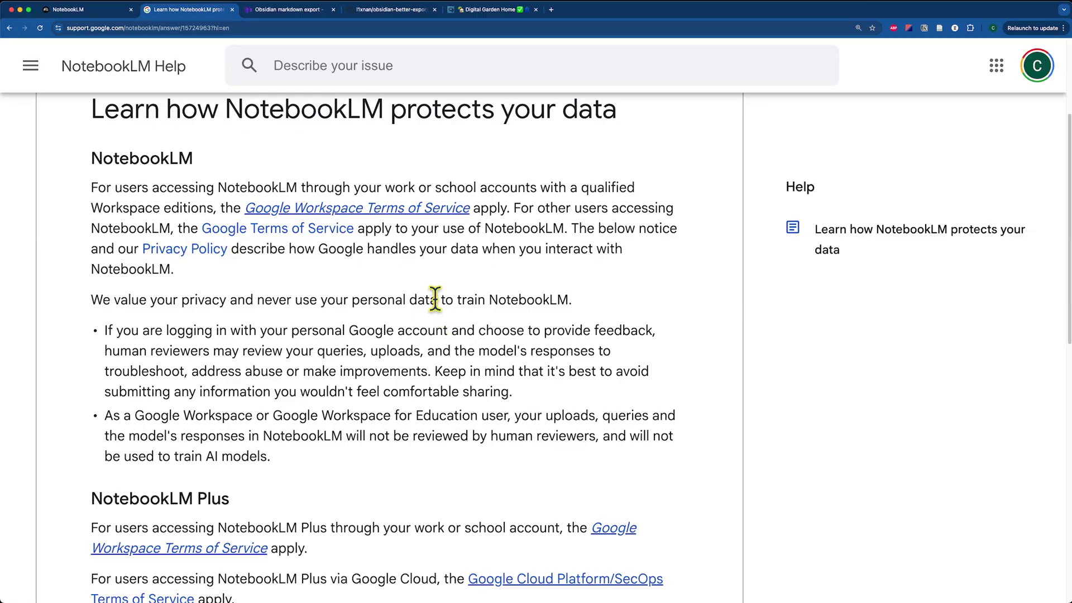
{"action": "scroll", "coordinate": [433, 295], "scroll_direction": "down", "scroll_amount": 2}
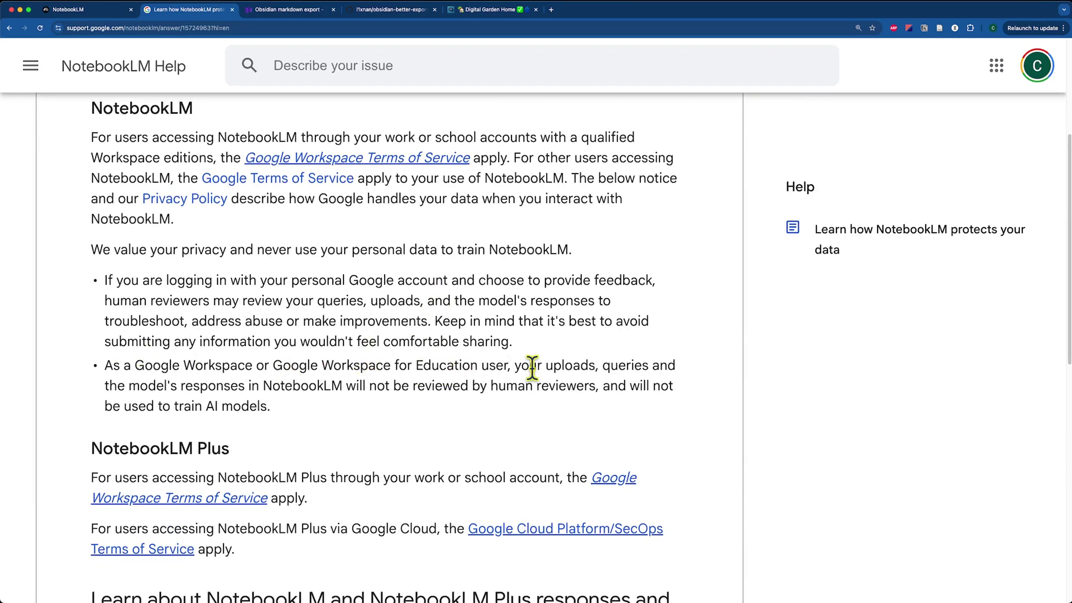
{"action": "left_click_drag", "start_coordinate": [537, 368], "coordinate": [553, 414]}
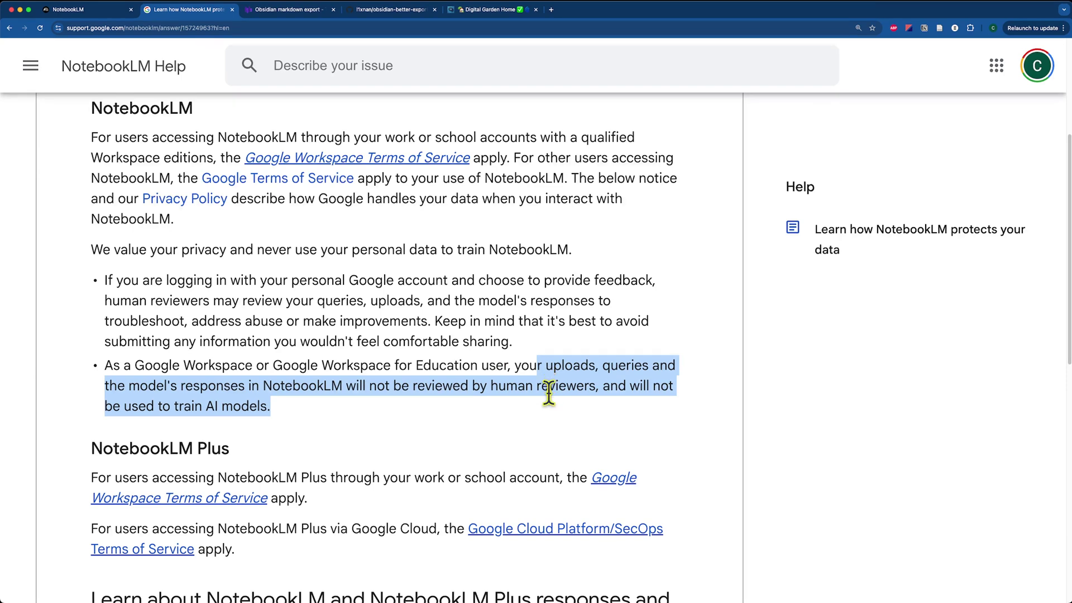
{"action": "scroll", "coordinate": [191, 380], "scroll_direction": "down", "scroll_amount": 2}
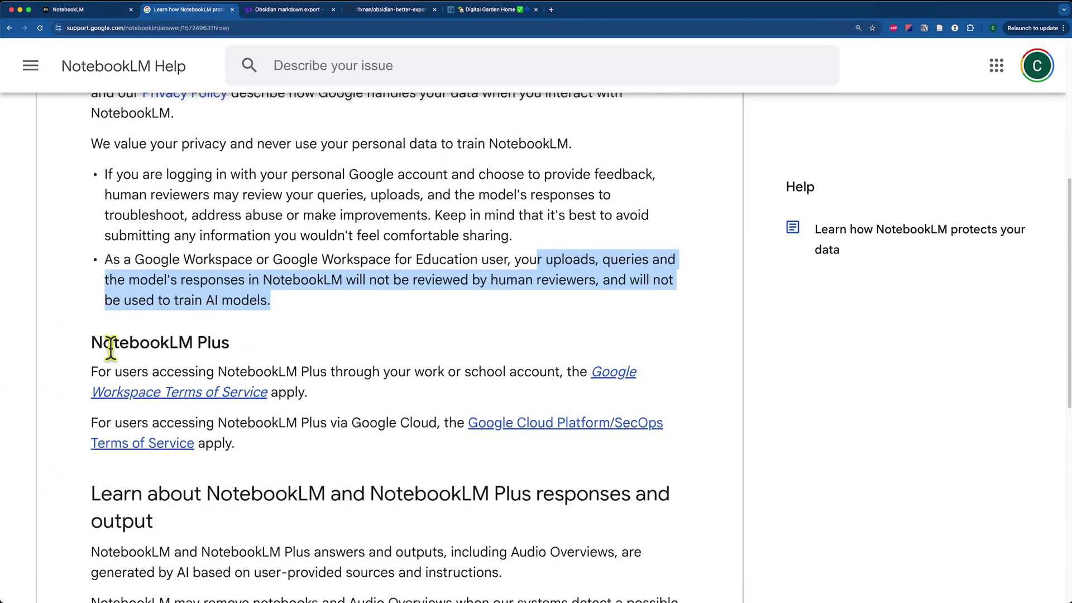
{"action": "left_click_drag", "start_coordinate": [91, 342], "coordinate": [226, 343]}
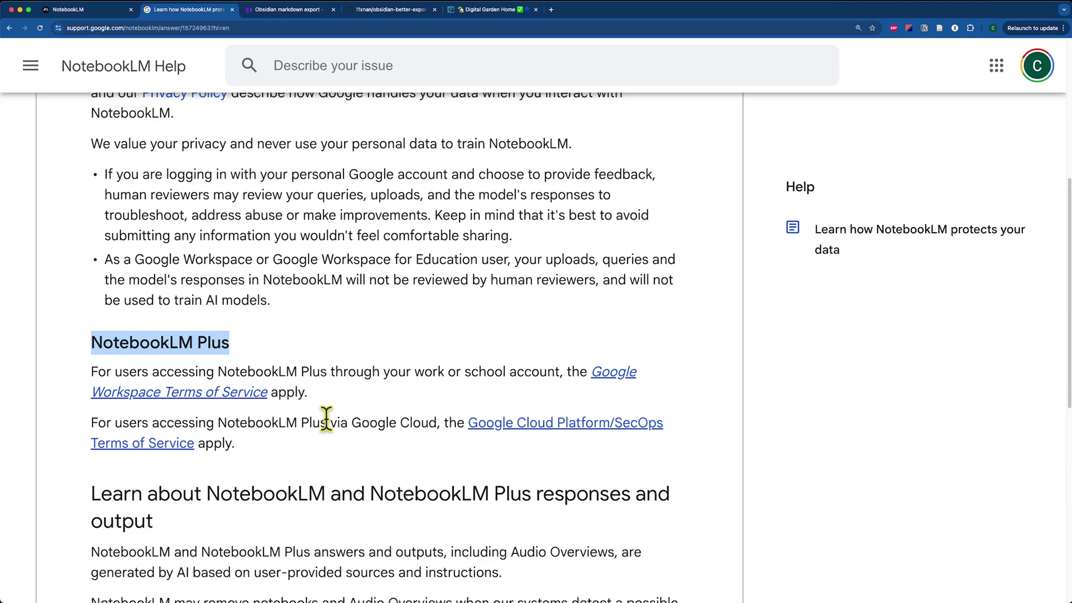
{"action": "scroll", "coordinate": [407, 556], "scroll_direction": "up", "scroll_amount": 5}
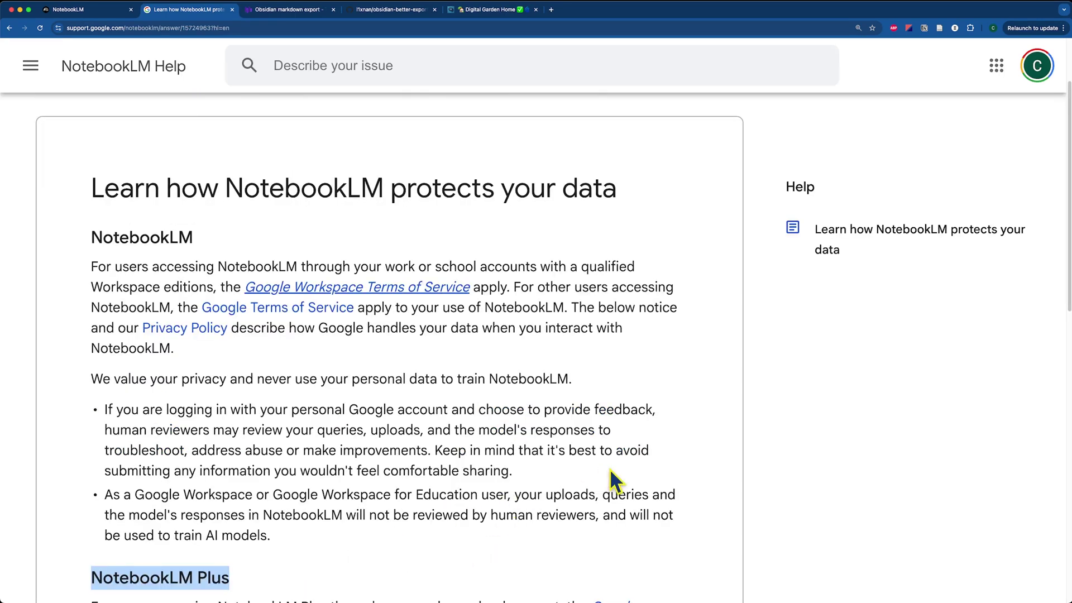
Create a new notebook in NotebookLM, review the file types supported for its sources, and dismiss the Add sources dialog without uploading
{"action": "left_click", "coordinate": [65, 9]}
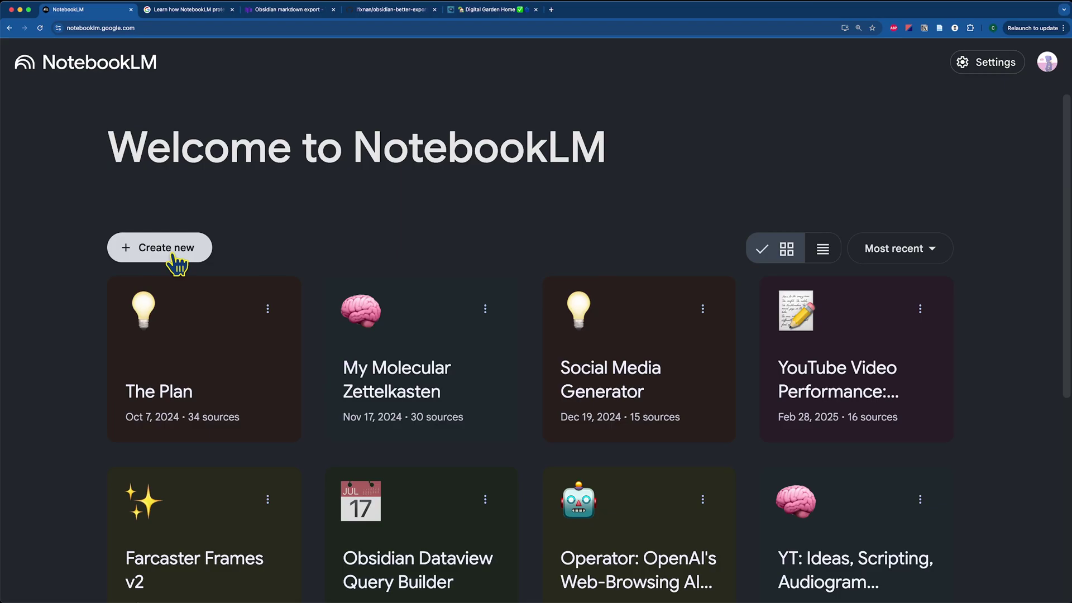
{"action": "left_click", "coordinate": [173, 260]}
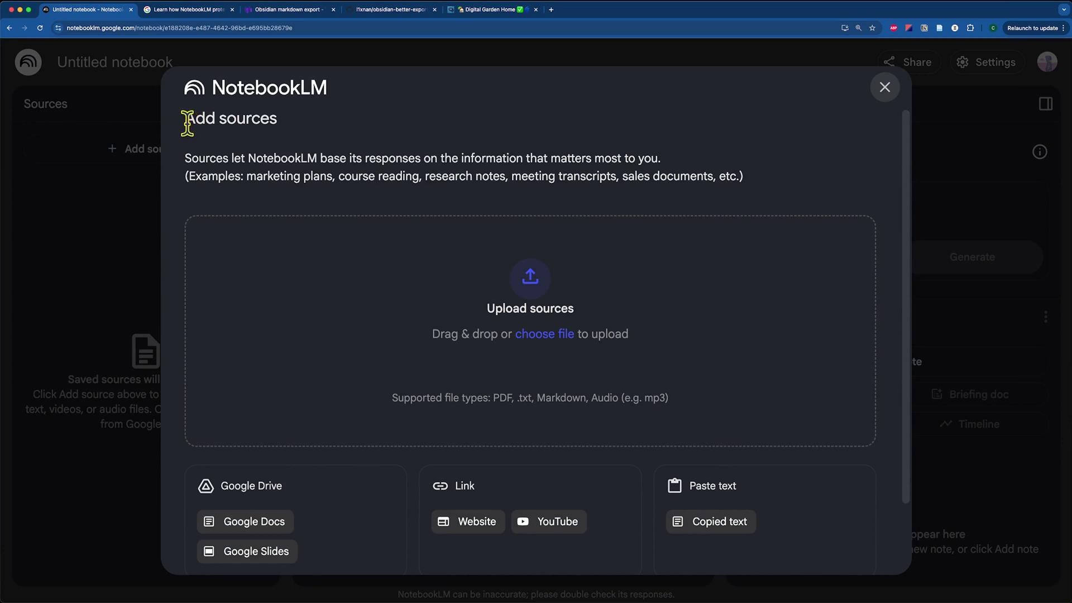
{"action": "left_click_drag", "start_coordinate": [187, 123], "coordinate": [277, 117]}
{"action": "left_click", "coordinate": [296, 132]}
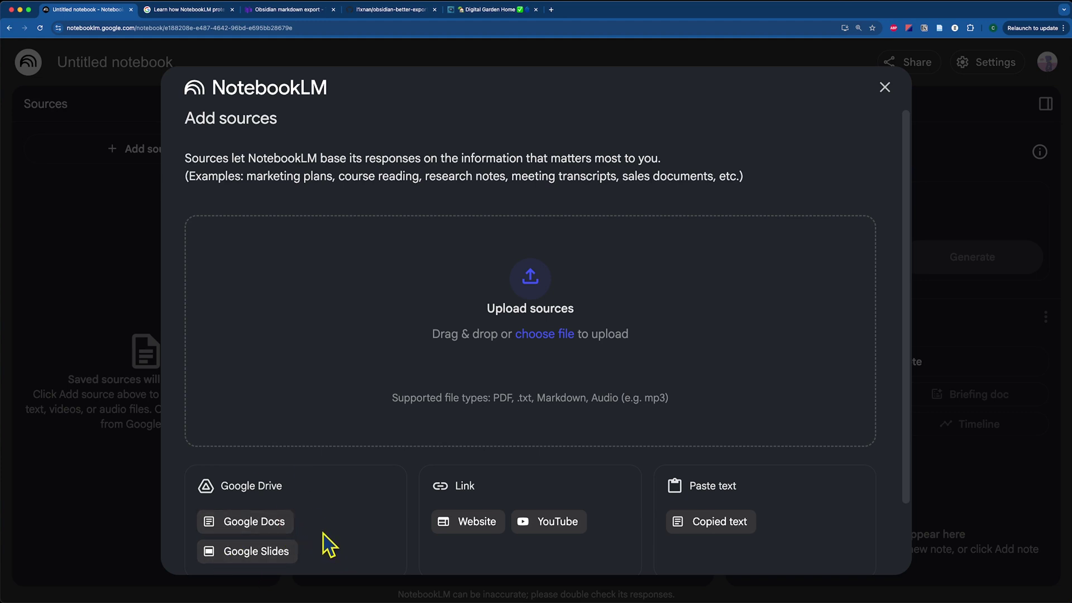
{"action": "scroll", "coordinate": [447, 537], "scroll_direction": "down", "scroll_amount": 1}
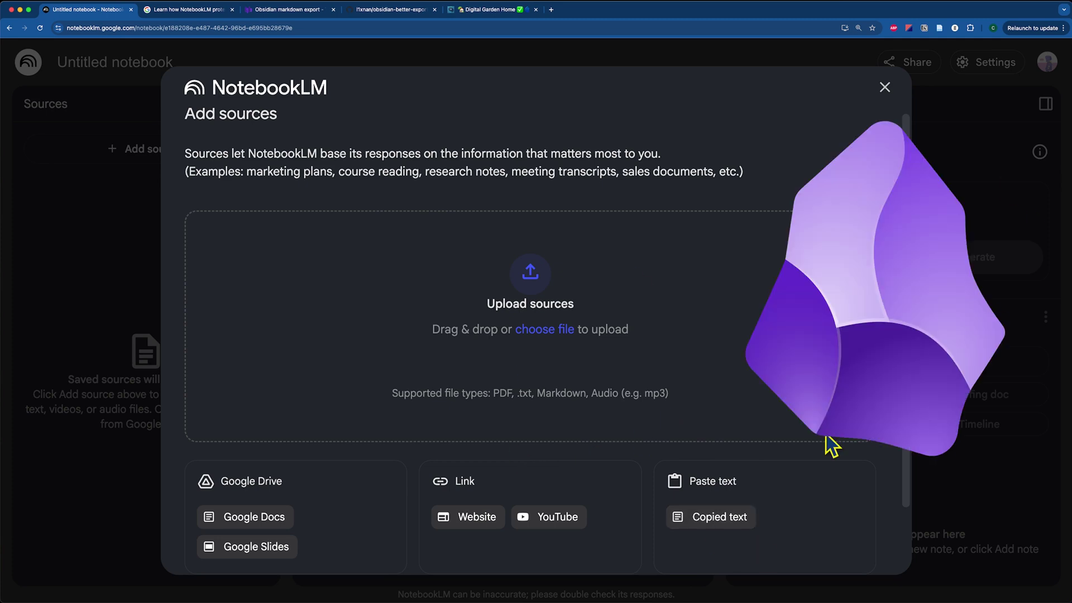
{"action": "left_click_drag", "start_coordinate": [537, 391], "coordinate": [583, 391]}
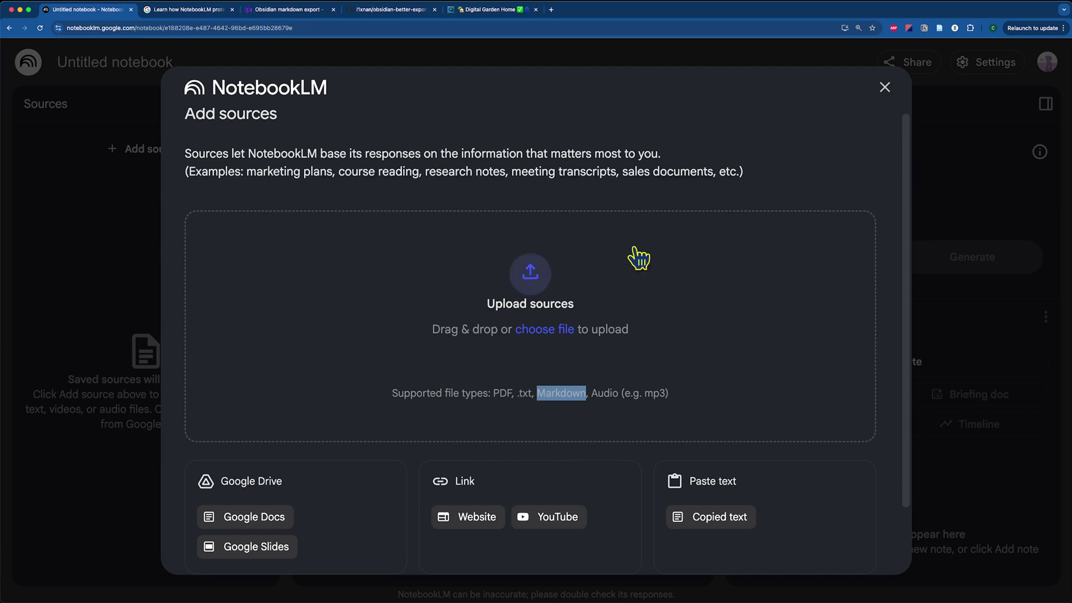
{"action": "double_click", "coordinate": [502, 393]}
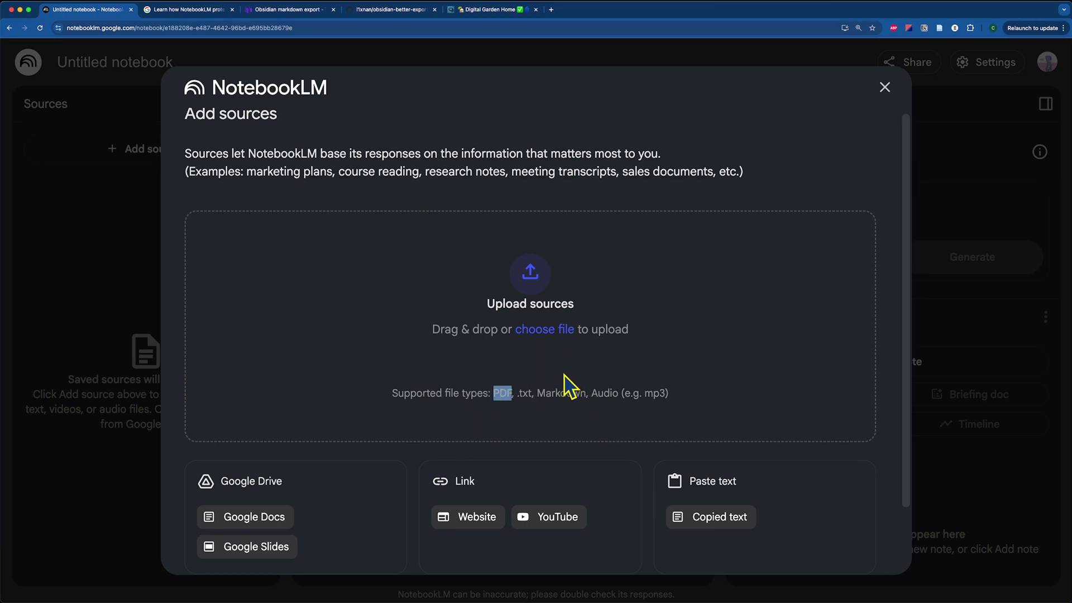
{"action": "key", "text": "Escape"}
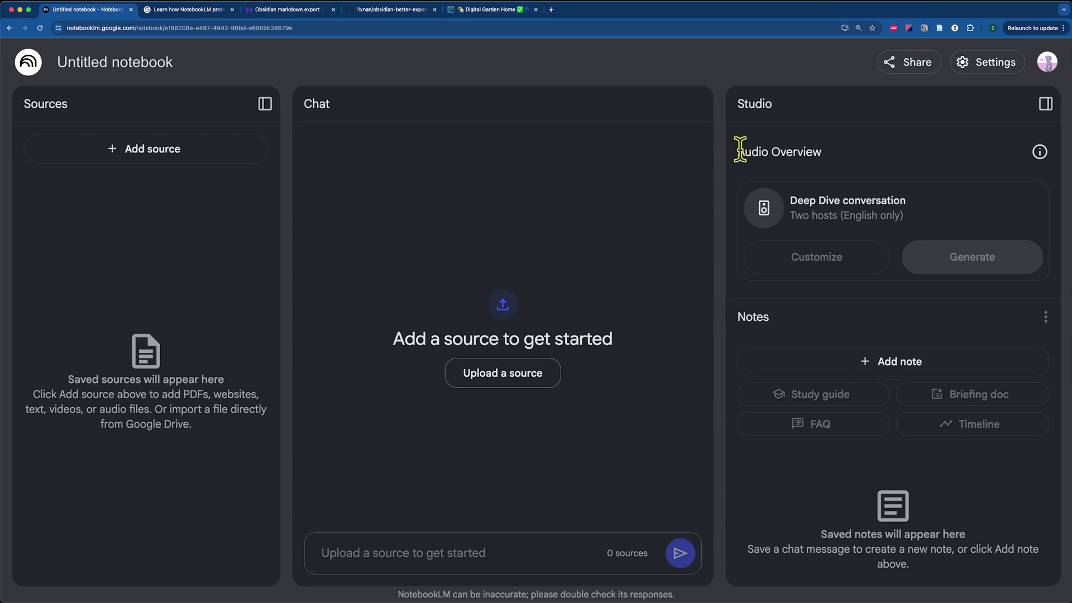
{"action": "left_click_drag", "start_coordinate": [740, 150], "coordinate": [838, 154]}
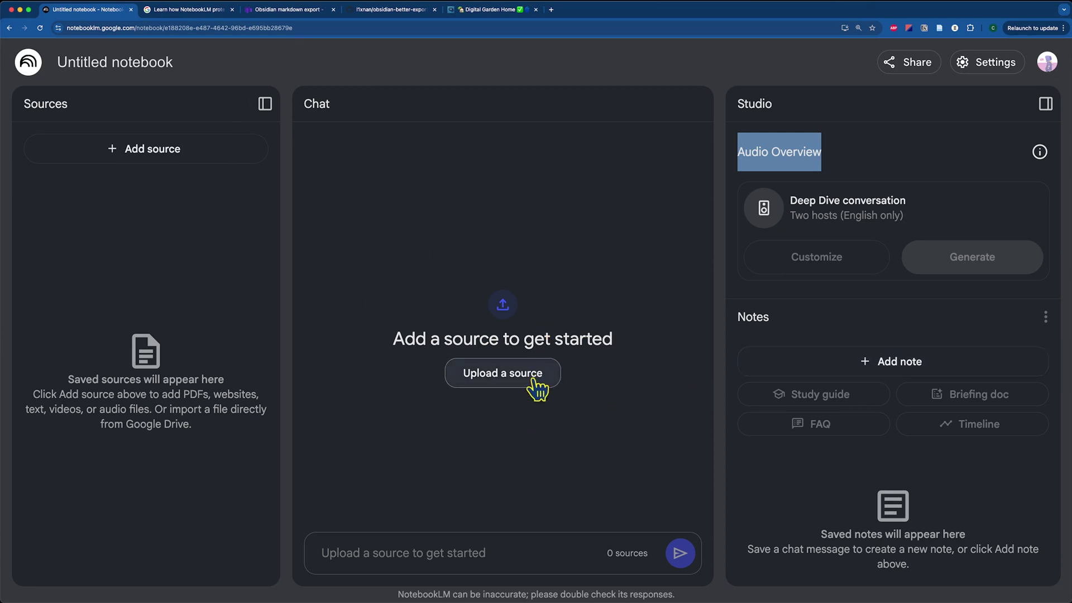
Open the existing My Molecular Zettelkasten notebook
{"action": "left_click", "coordinate": [427, 318]}
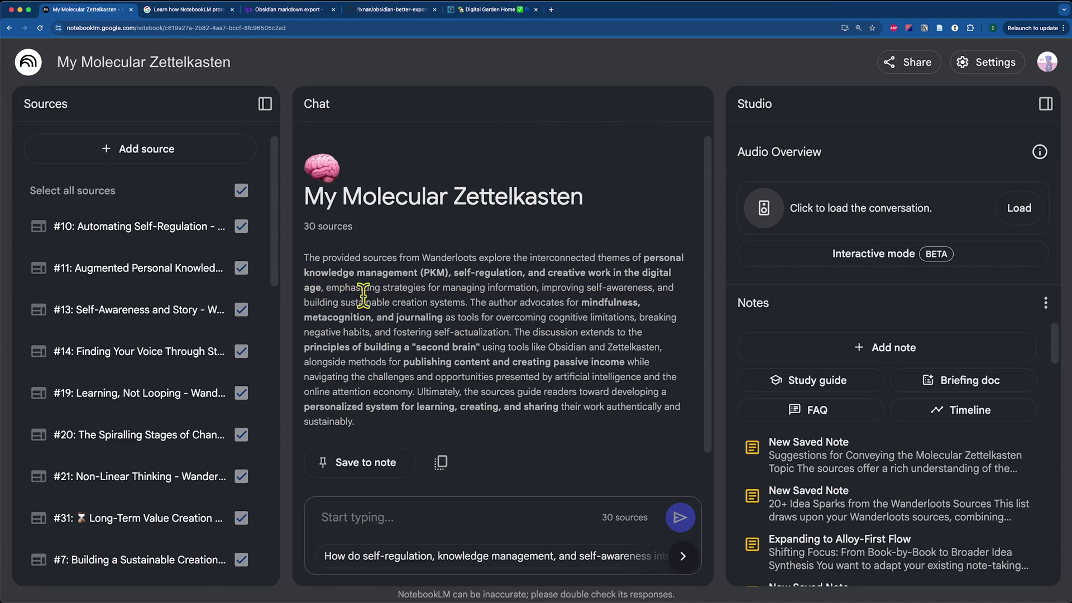
{"action": "left_click_drag", "start_coordinate": [453, 196], "coordinate": [584, 197]}
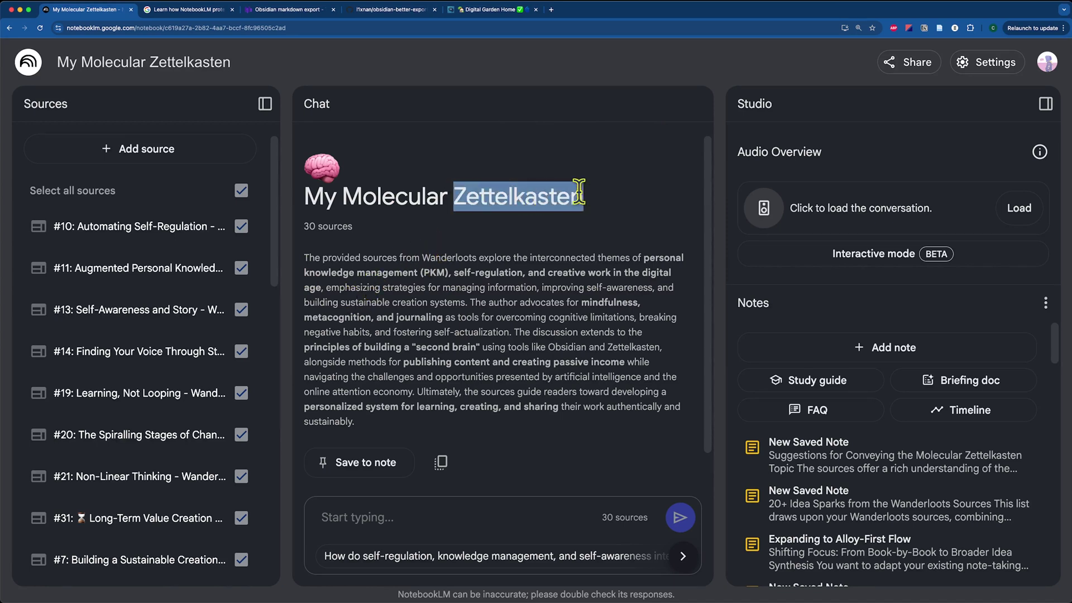
{"action": "left_click", "coordinate": [603, 204]}
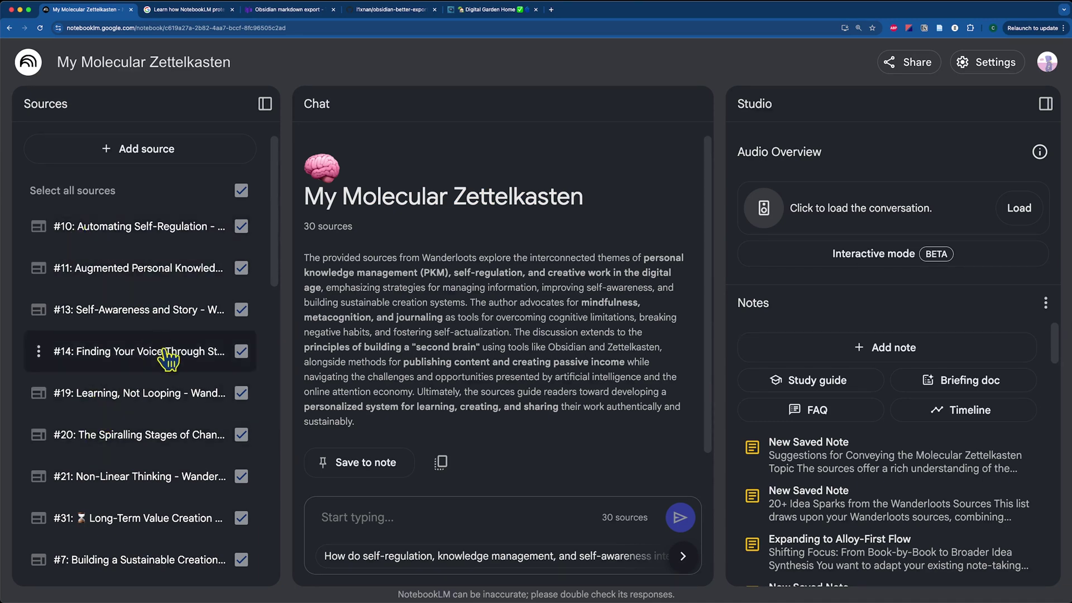
Look through the notebook's source list to see which websites, Markdown notes, YouTube videos and audio files it contains
{"action": "scroll", "coordinate": [171, 370], "scroll_direction": "down", "scroll_amount": 3}
{"action": "scroll", "coordinate": [171, 370], "scroll_direction": "down", "scroll_amount": 8}
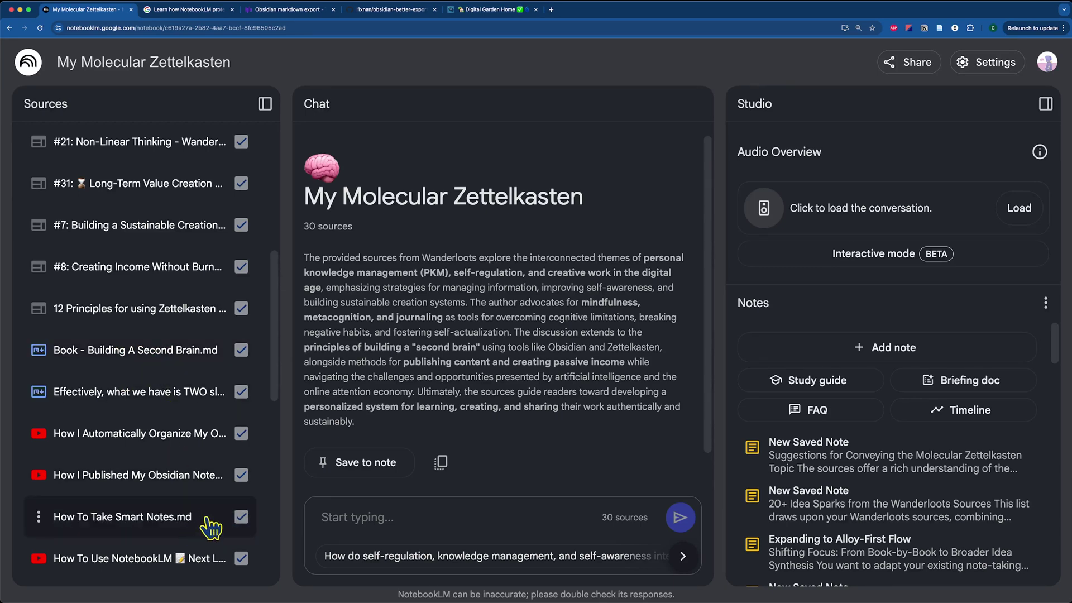
{"action": "scroll", "coordinate": [210, 474], "scroll_direction": "down", "scroll_amount": 12}
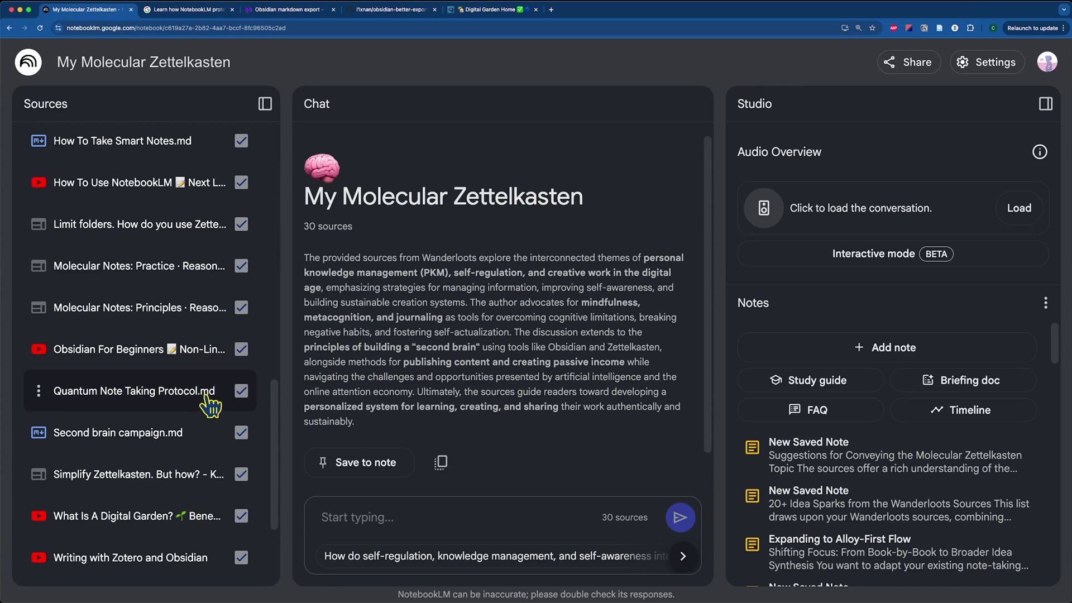
{"action": "scroll", "coordinate": [190, 492], "scroll_direction": "down", "scroll_amount": 1}
{"action": "scroll", "coordinate": [222, 533], "scroll_direction": "down", "scroll_amount": 1}
{"action": "scroll", "coordinate": [222, 531], "scroll_direction": "down", "scroll_amount": 3}
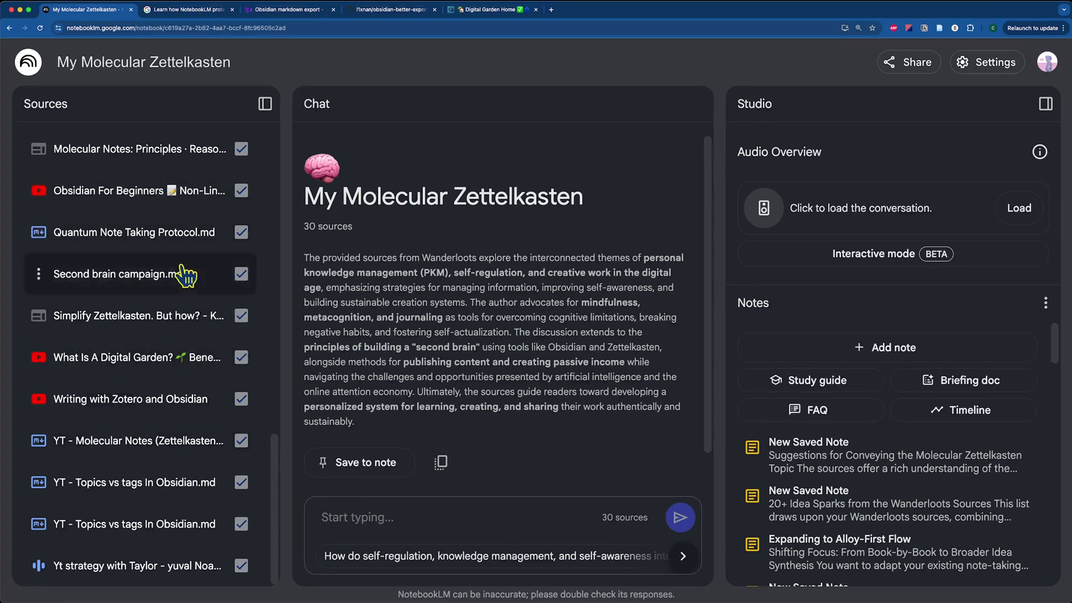
{"action": "scroll", "coordinate": [150, 337], "scroll_direction": "up", "scroll_amount": 10}
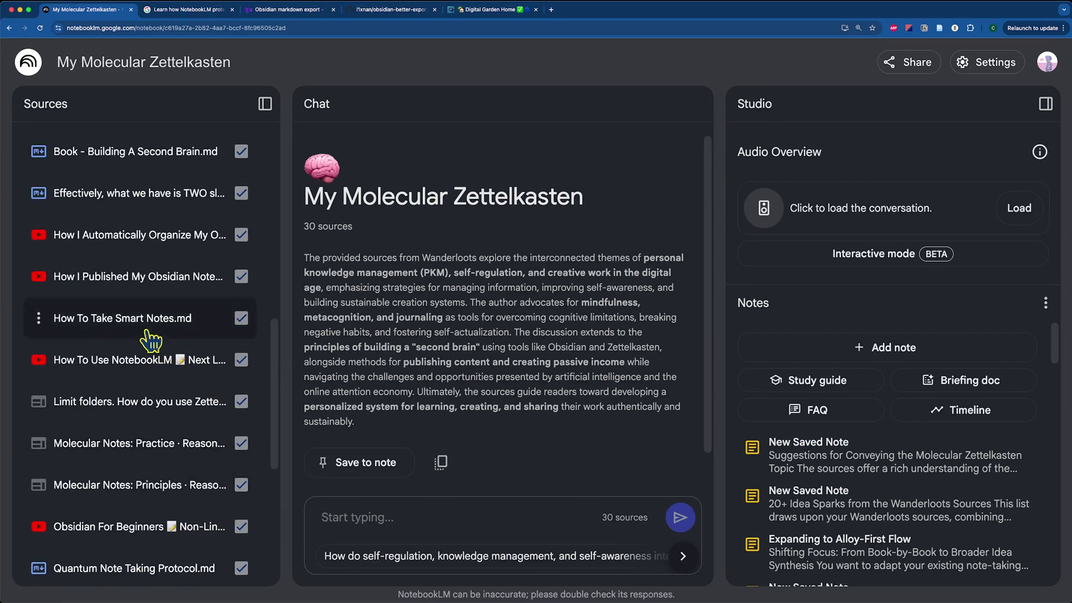
{"action": "scroll", "coordinate": [151, 337], "scroll_direction": "up", "scroll_amount": 3}
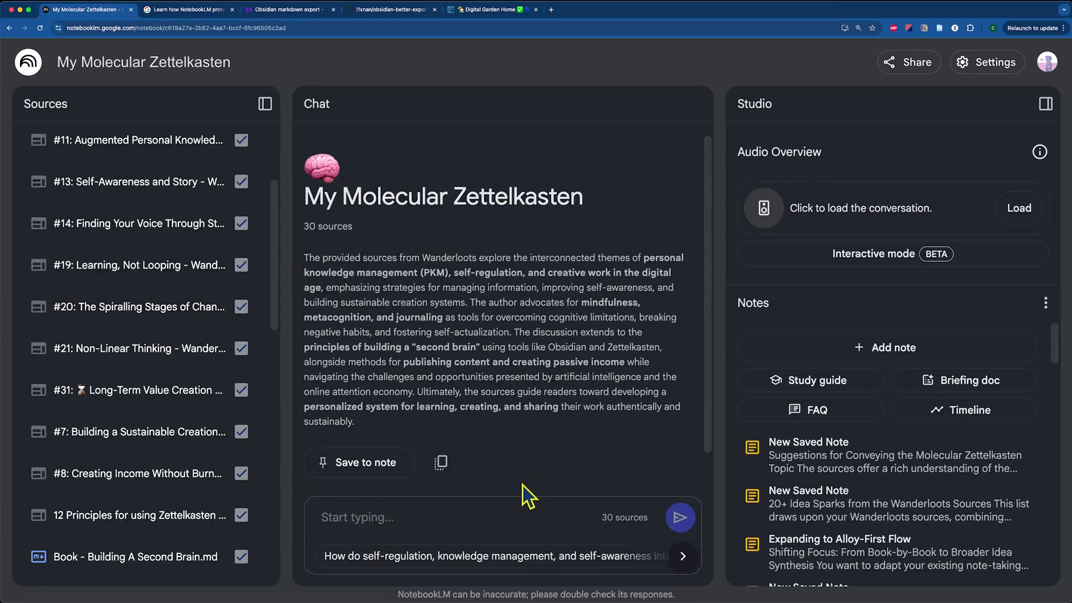
Ask the chat "please summarize, as briefly as possible, the zettelkasten system for a new note-taker" and read through the answer
{"action": "type", "text": "please summarize, as briefly as possible, the zettelkasten system for a new note-taker"}
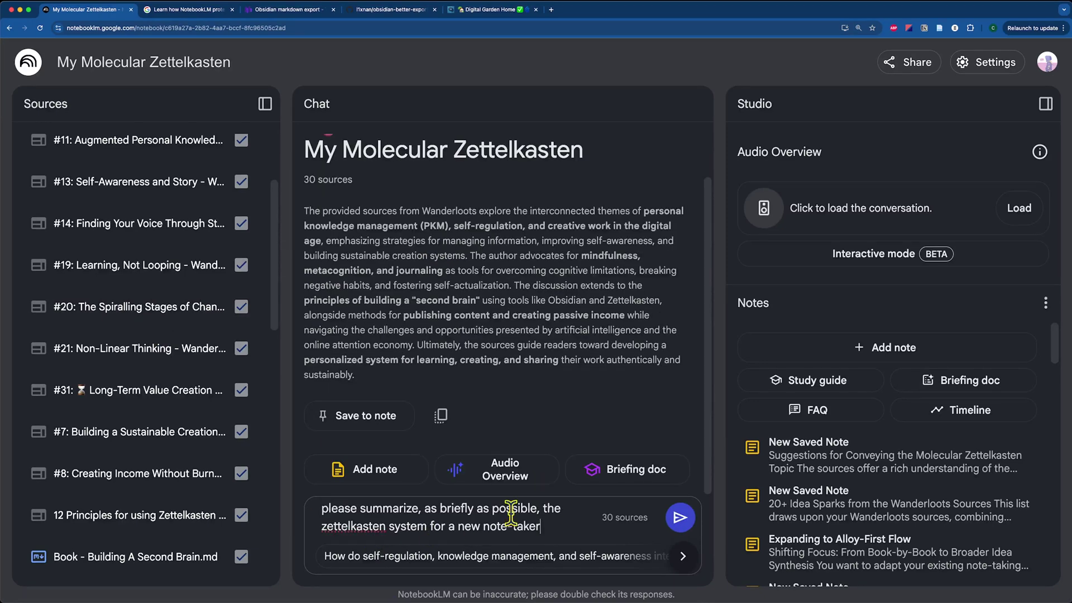
{"action": "key", "text": "Return"}
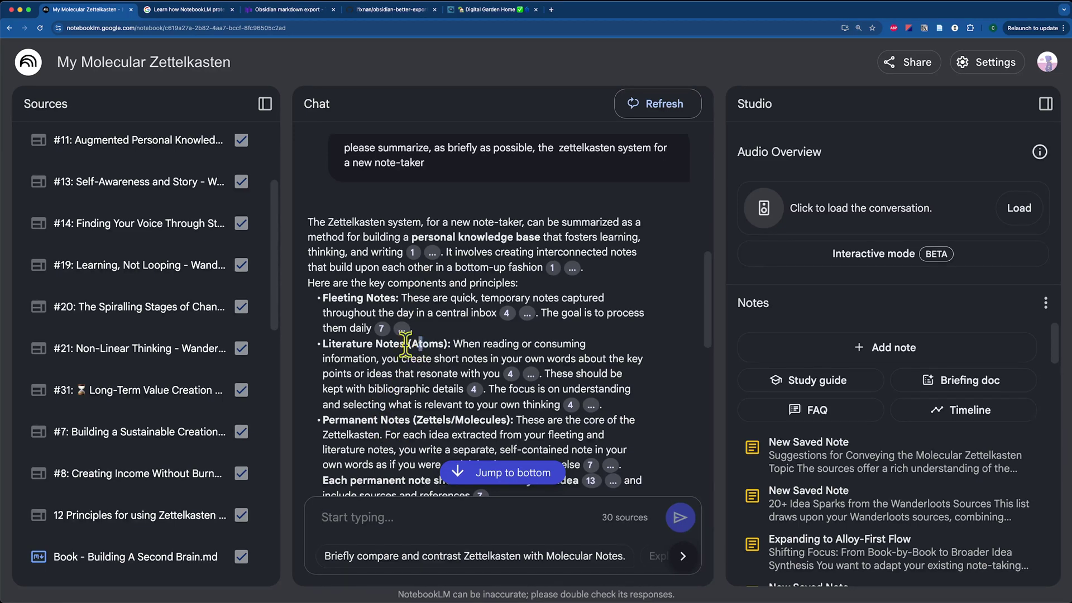
{"action": "left_click_drag", "start_coordinate": [410, 344], "coordinate": [446, 343]}
{"action": "left_click_drag", "start_coordinate": [454, 419], "coordinate": [510, 420]}
{"action": "scroll", "coordinate": [398, 318], "scroll_direction": "down", "scroll_amount": 5}
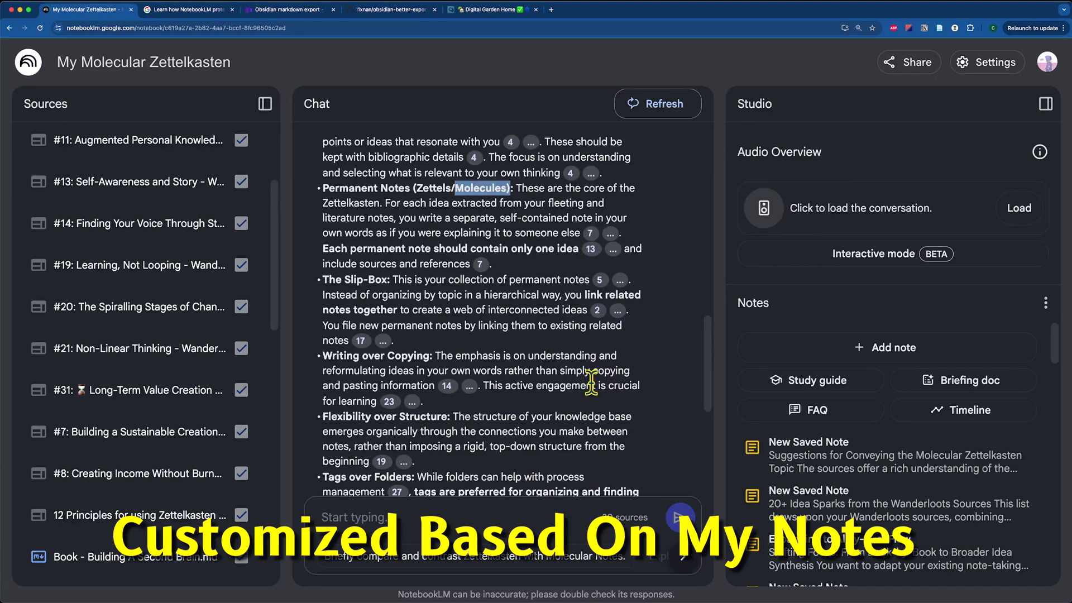
{"action": "scroll", "coordinate": [590, 385], "scroll_direction": "down", "scroll_amount": 6}
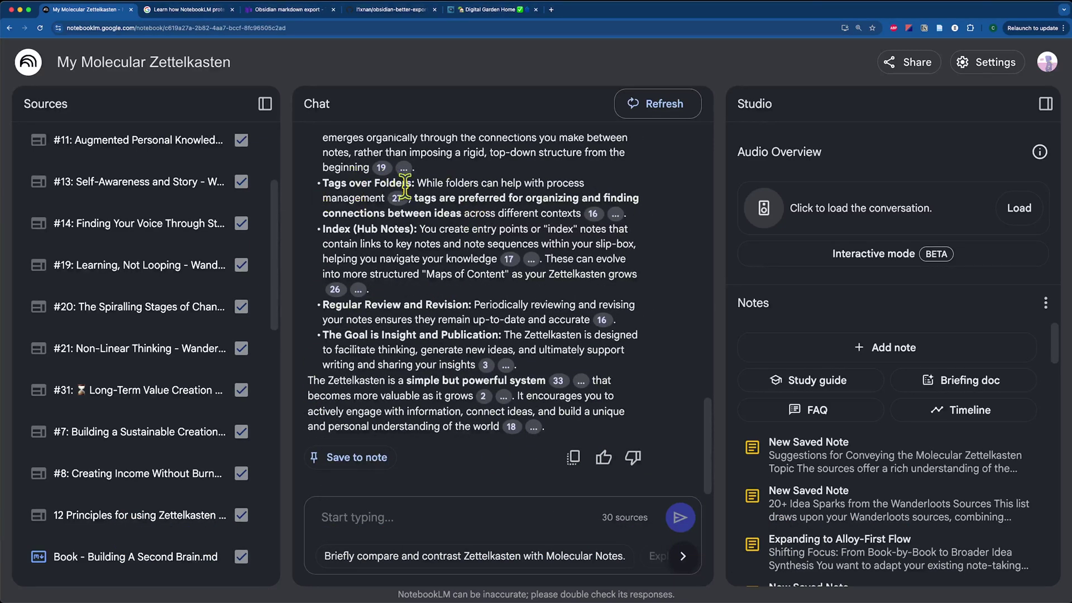
Inspect the source excerpts behind citations 26 and 17 in the answer, and look over the source list again
{"action": "mouse_move", "coordinate": [337, 292]}
{"action": "scroll", "coordinate": [403, 366], "scroll_direction": "down", "scroll_amount": 10}
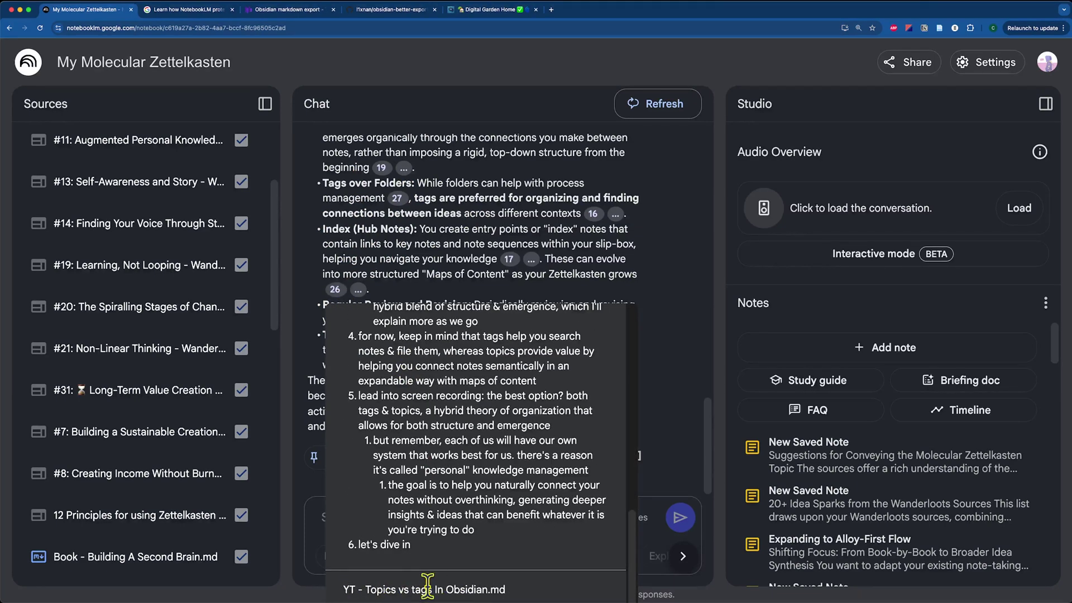
{"action": "scroll", "coordinate": [469, 518], "scroll_direction": "up", "scroll_amount": 10}
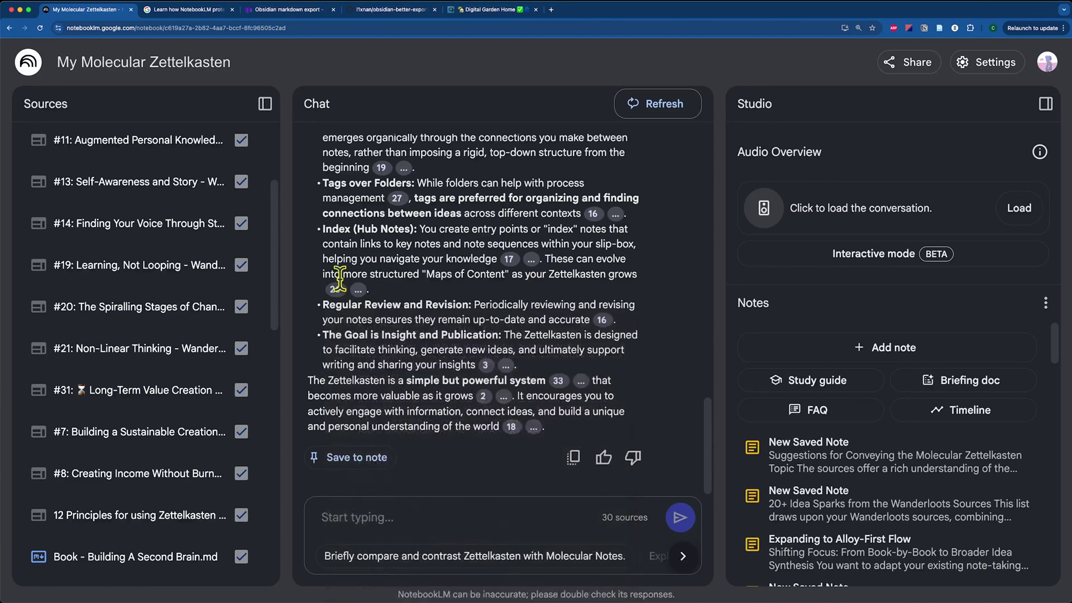
{"action": "mouse_move", "coordinate": [510, 267]}
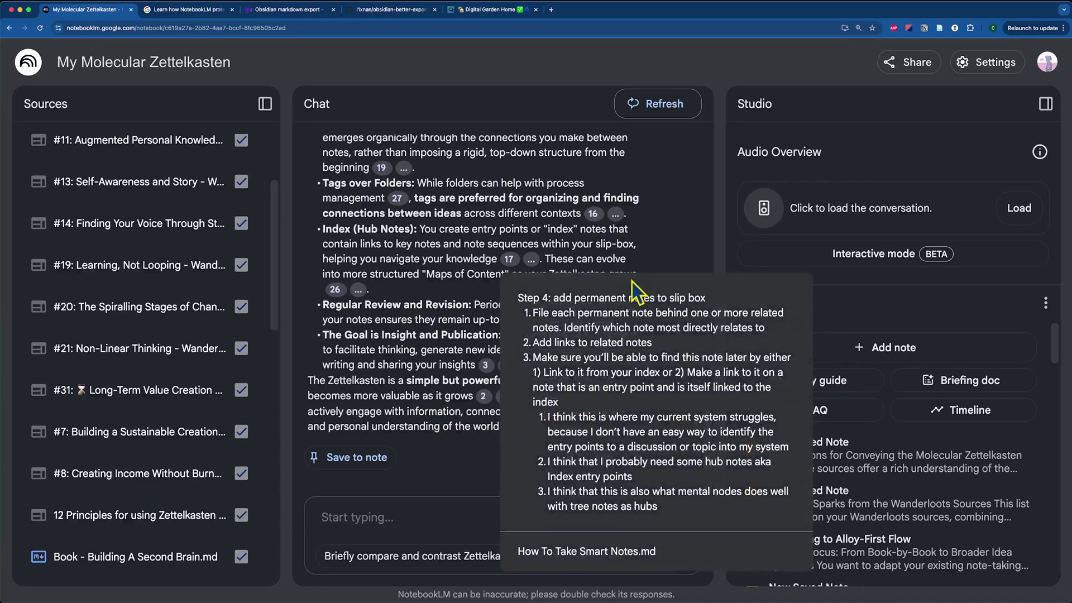
{"action": "scroll", "coordinate": [476, 434], "scroll_direction": "up", "scroll_amount": 4}
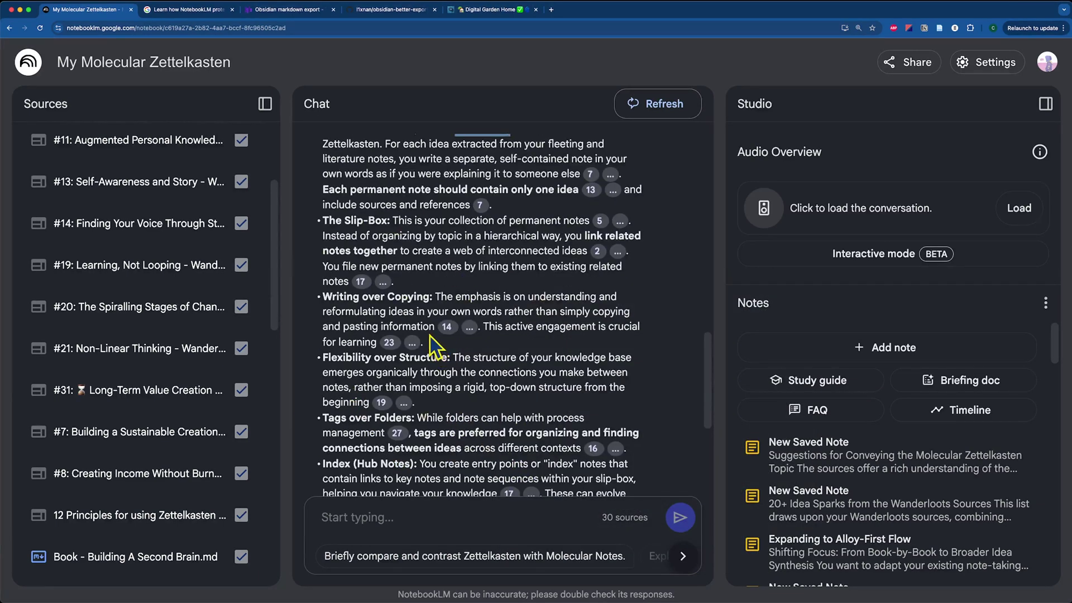
{"action": "scroll", "coordinate": [144, 443], "scroll_direction": "down", "scroll_amount": 10}
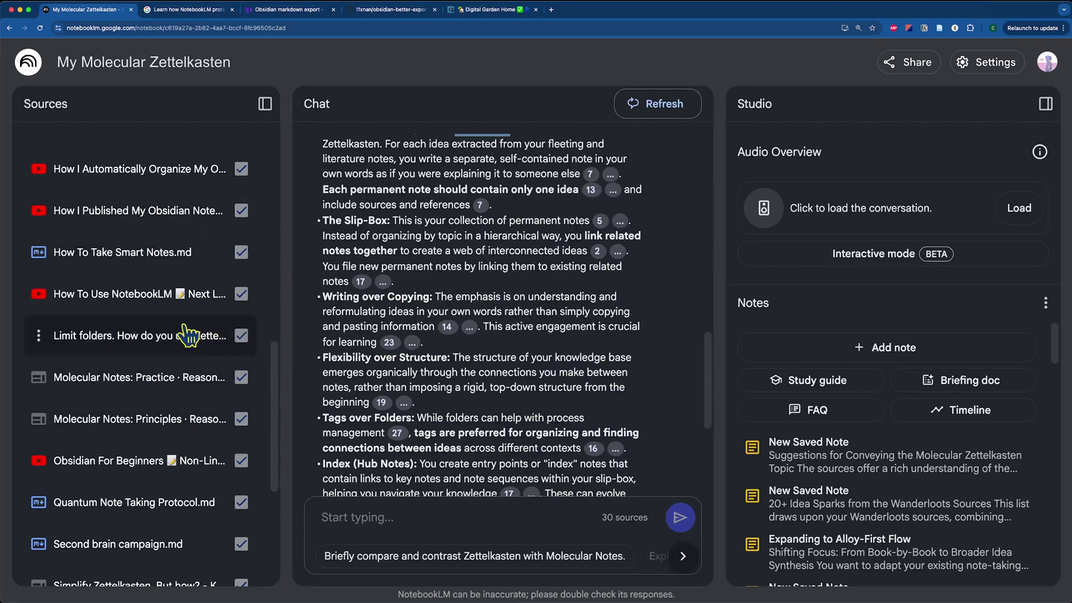
Look over the end of the chat answer and the notebook summary, including the option to save each as a note
{"action": "scroll", "coordinate": [463, 444], "scroll_direction": "down", "scroll_amount": 5}
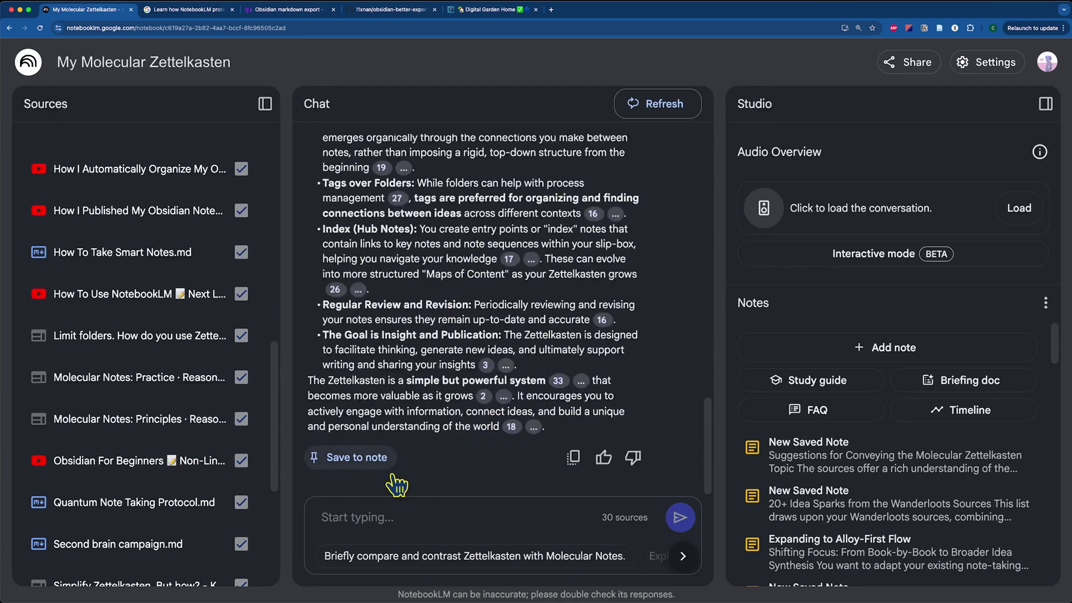
{"action": "left_click", "coordinate": [352, 461]}
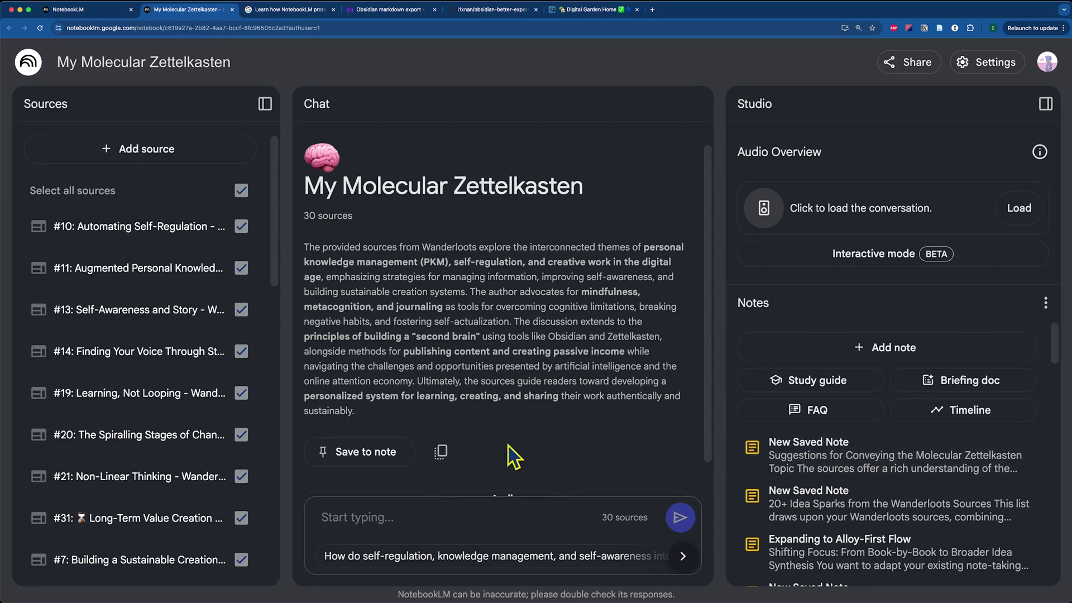
{"action": "scroll", "coordinate": [352, 445], "scroll_direction": "down", "scroll_amount": 1}
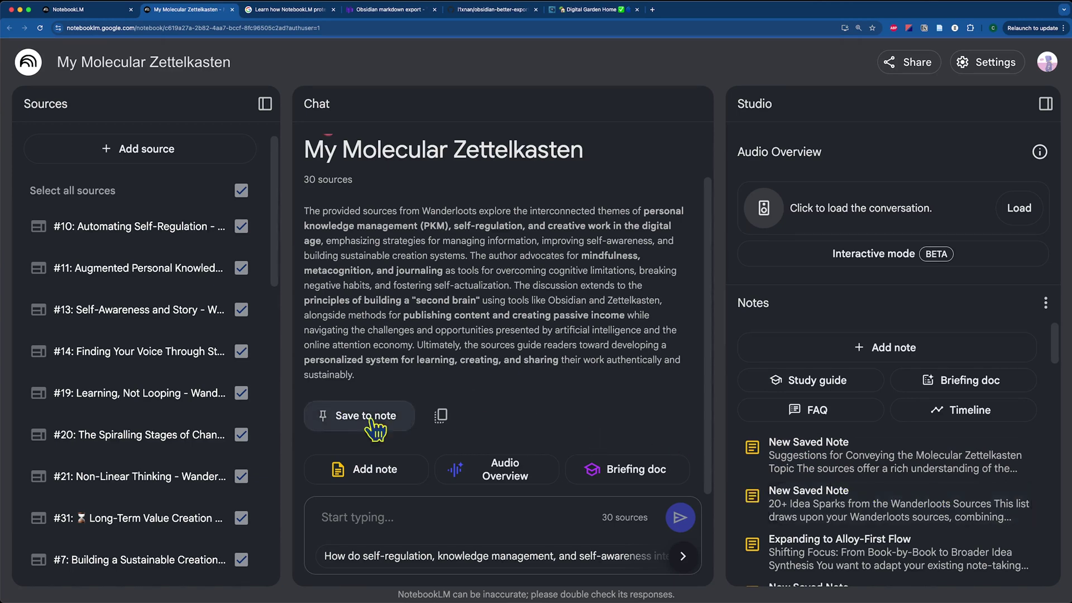
Open the saved note "Suggestions for Conveying the Molecular Zettelkasten Topic" and copy its text
{"action": "left_click", "coordinate": [829, 455]}
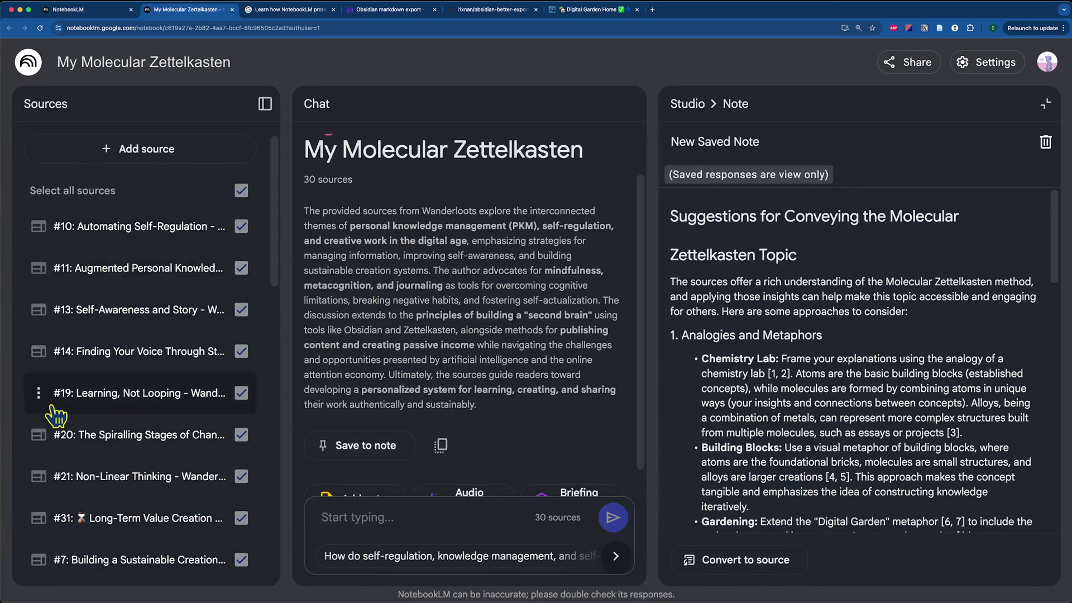
{"action": "scroll", "coordinate": [863, 528], "scroll_direction": "down", "scroll_amount": 15}
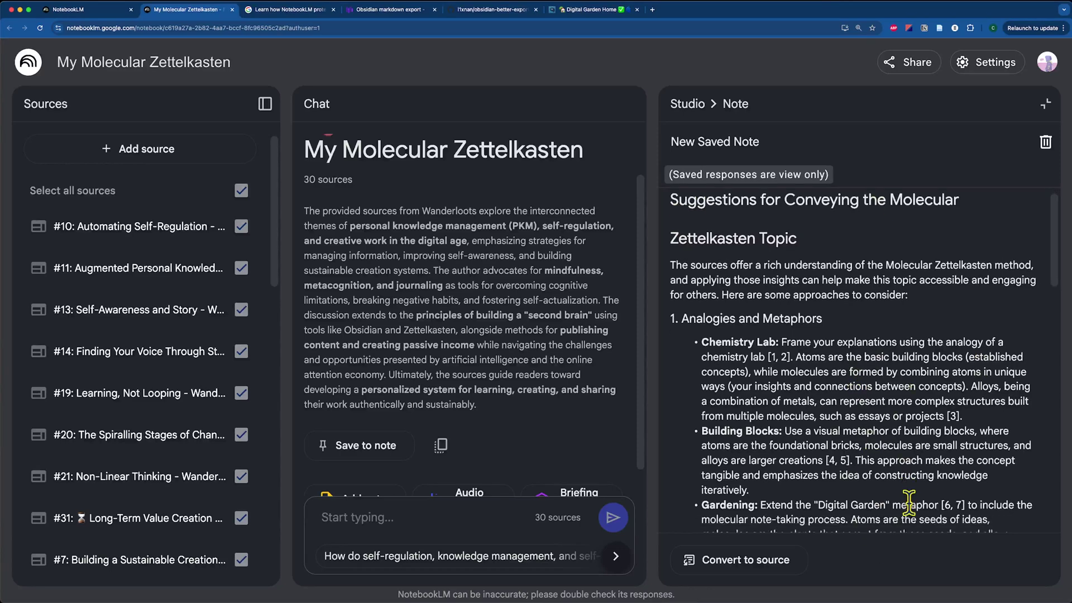
{"action": "left_click_drag", "start_coordinate": [725, 513], "coordinate": [673, 232]}
{"action": "key", "text": "super+c"}
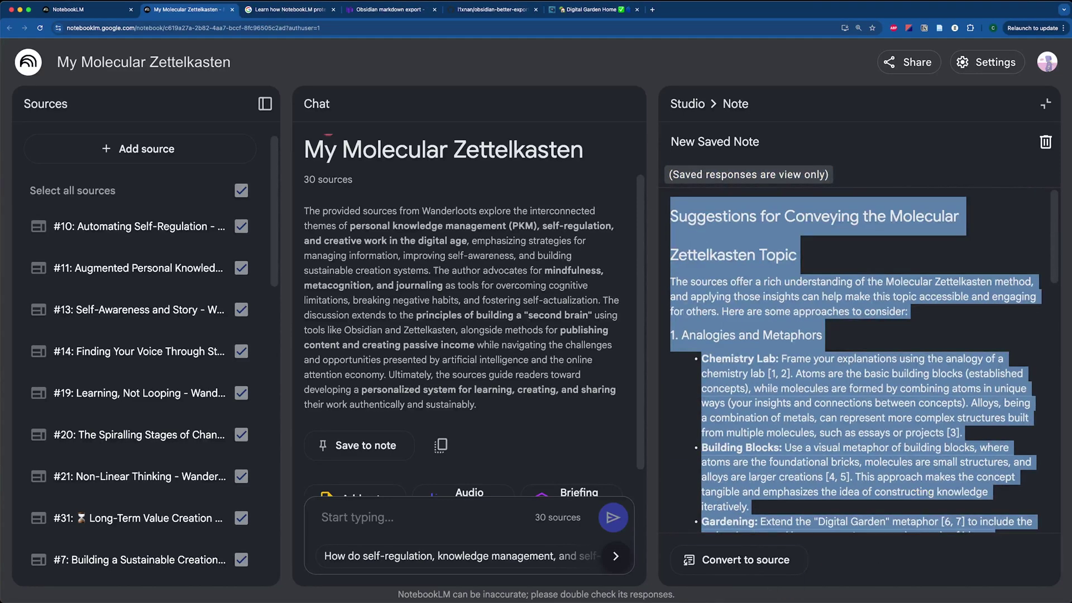
In Obsidian, create a note titled "Zettelkasten conversation with notebookLM", paste the copied text into it and look through the pasted sections
{"action": "left_click", "coordinate": [275, 580]}
{"action": "key", "text": "super+t"}
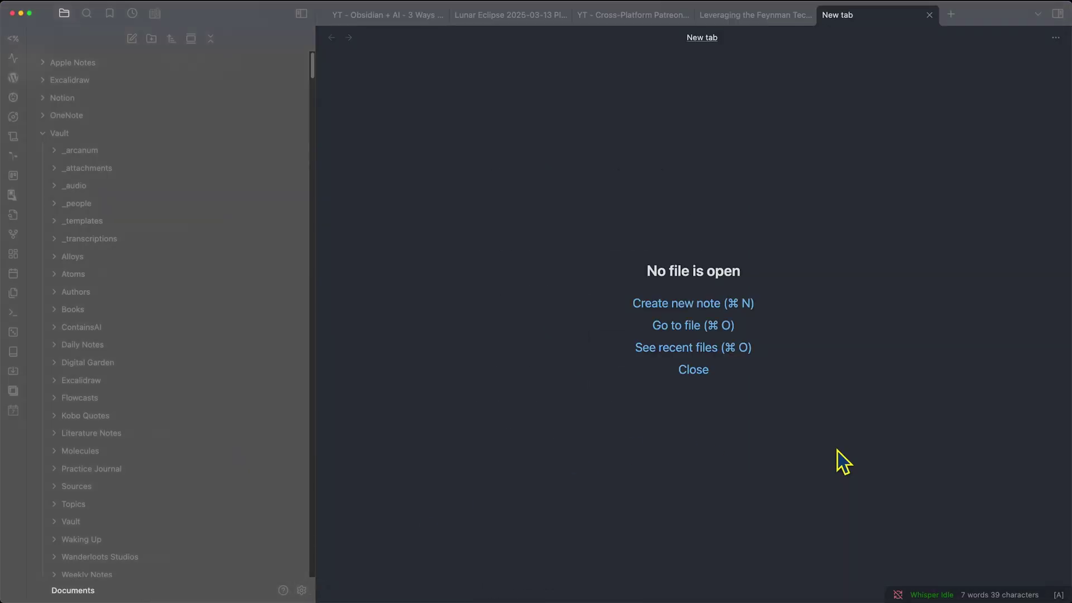
{"action": "key", "text": "super+n"}
{"action": "type", "text": "C"}
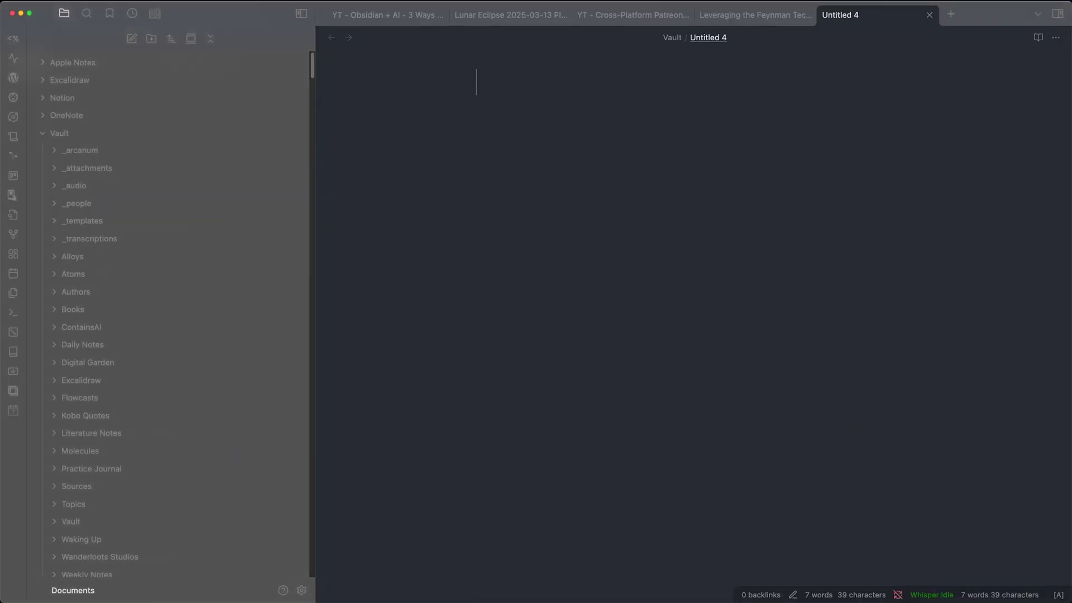
{"action": "type", "text": "Zettelkasten conversation w"}
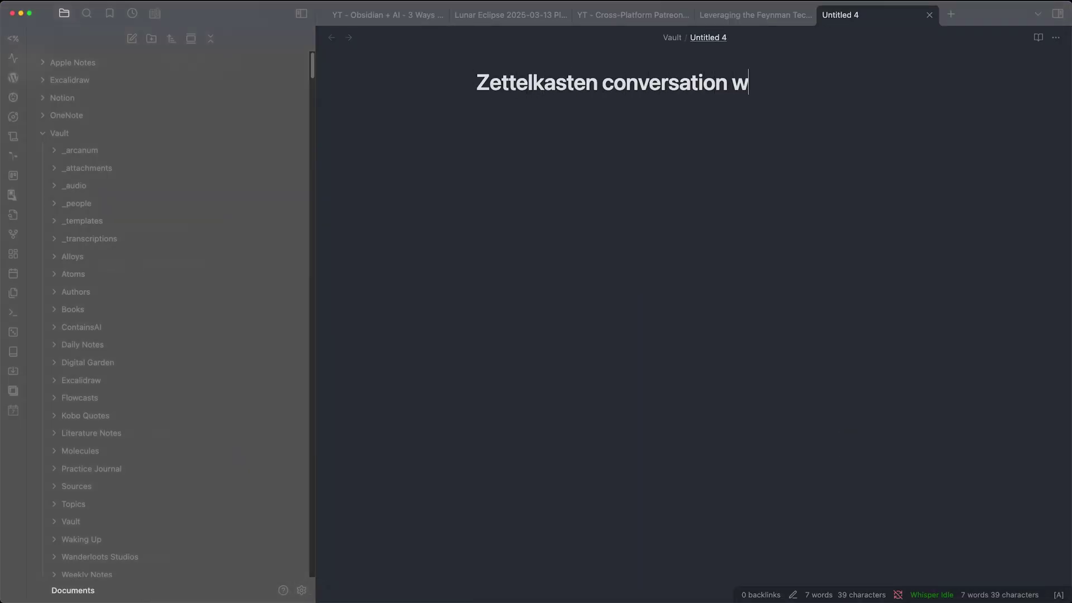
{"action": "type", "text": "ith notebookLM"}
{"action": "key", "text": "Return"}
{"action": "key", "text": "super+v"}
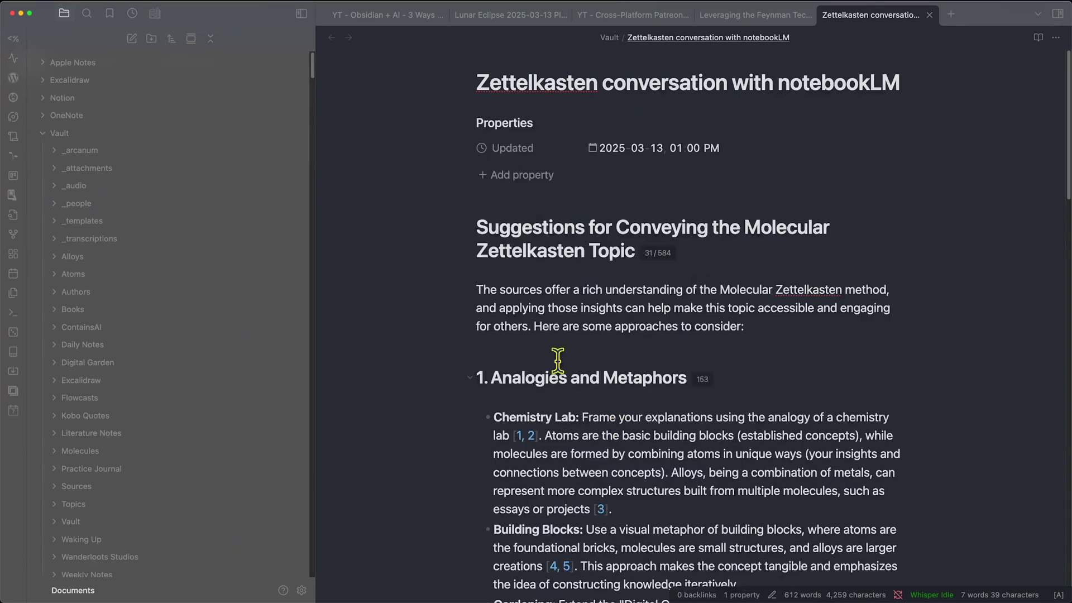
{"action": "scroll", "coordinate": [534, 481], "scroll_direction": "down", "scroll_amount": 11}
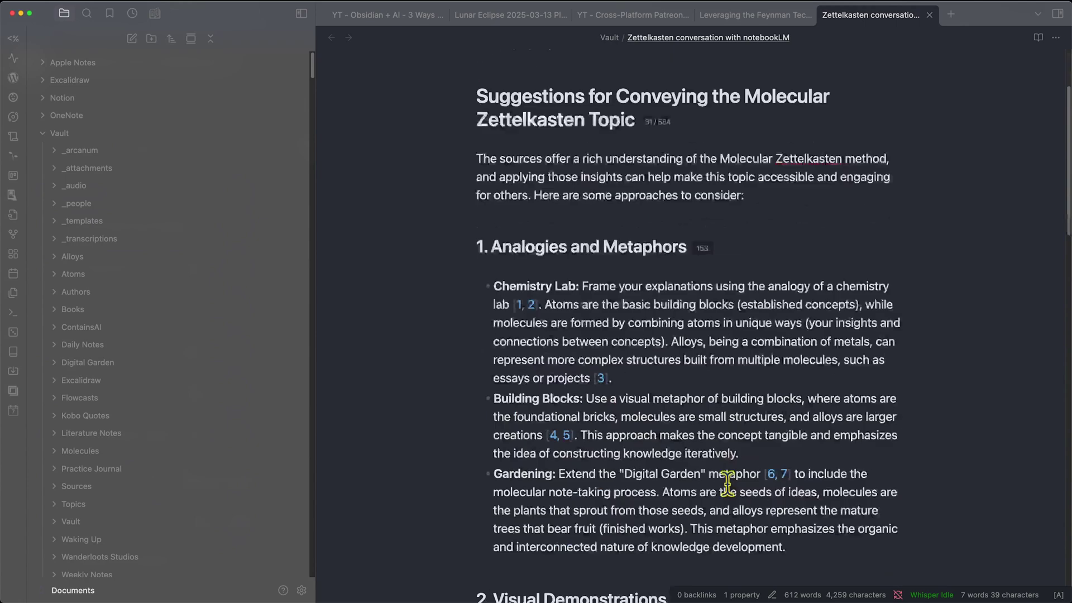
{"action": "scroll", "coordinate": [727, 485], "scroll_direction": "down", "scroll_amount": 4}
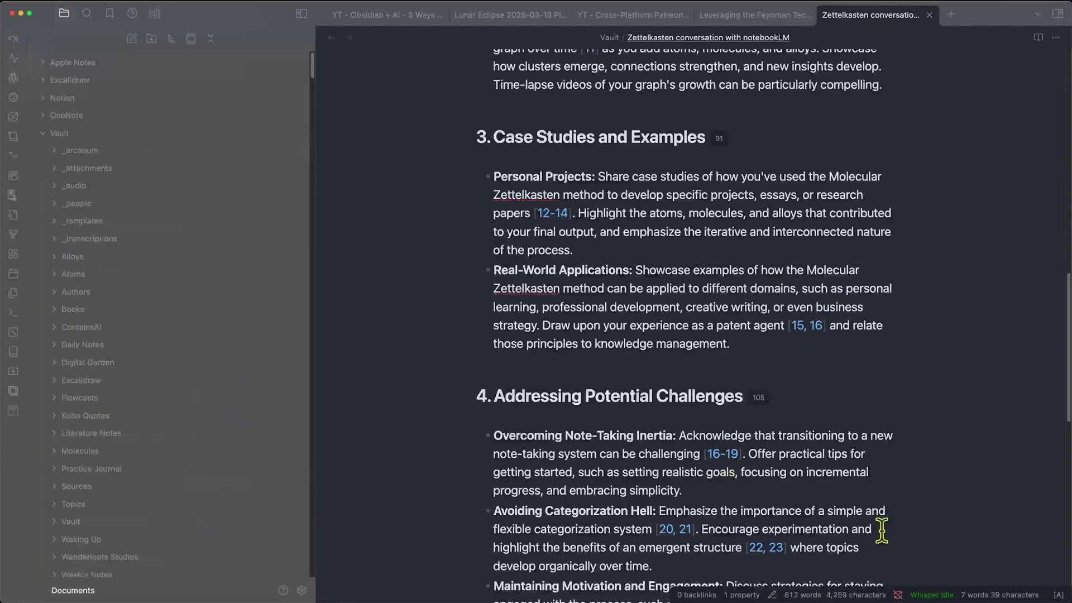
{"action": "scroll", "coordinate": [615, 425], "scroll_direction": "up", "scroll_amount": 20}
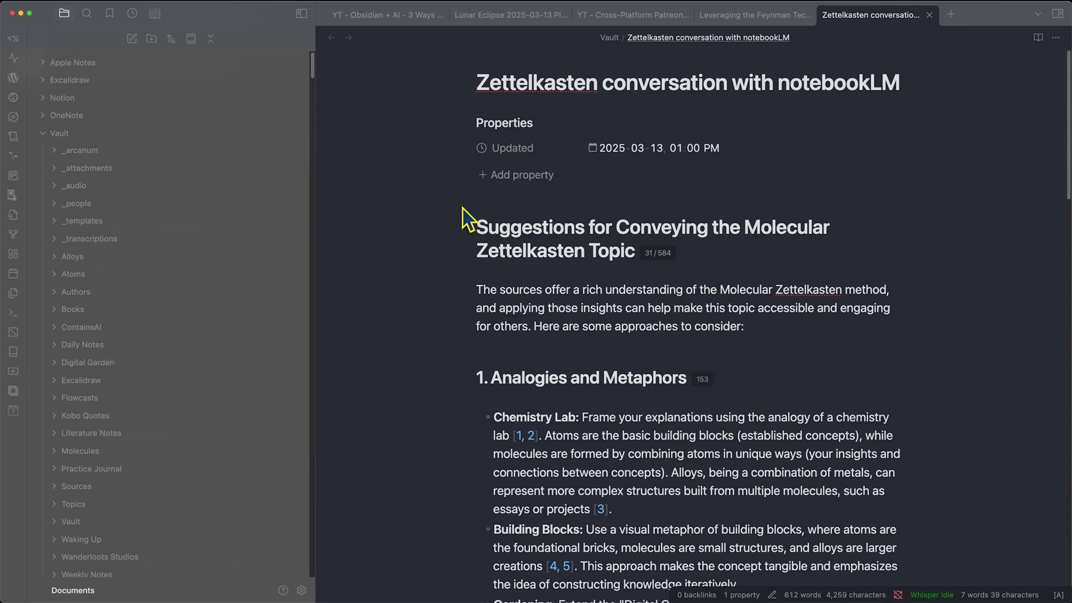
{"action": "left_click", "coordinate": [487, 225]}
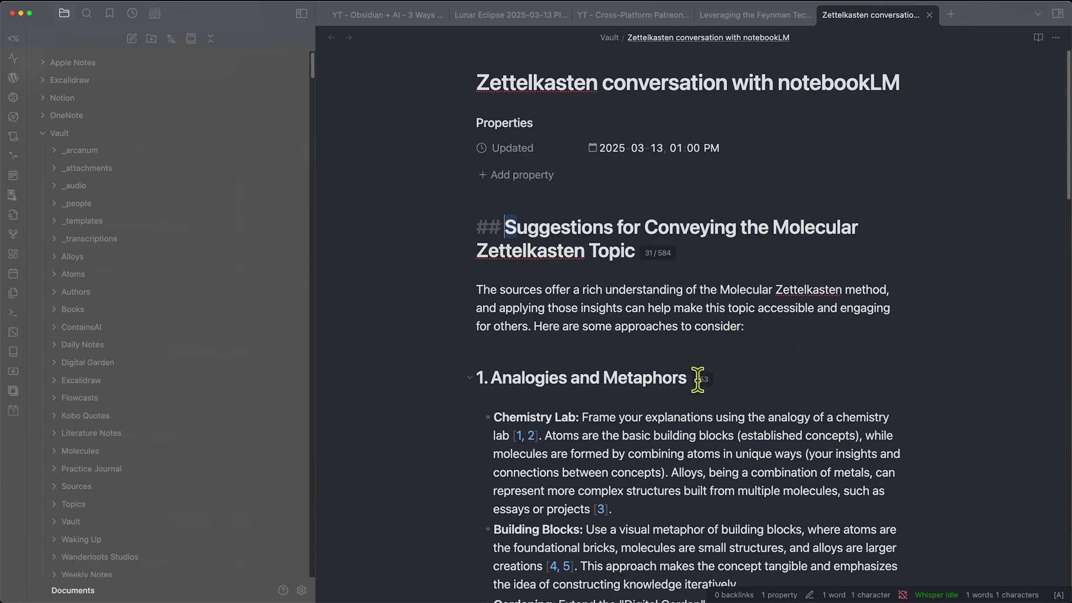
Add a tags property to the new note and set it to containsAI
{"action": "left_click", "coordinate": [533, 176]}
{"action": "type", "text": "tag"}
{"action": "left_click", "coordinate": [635, 195]}
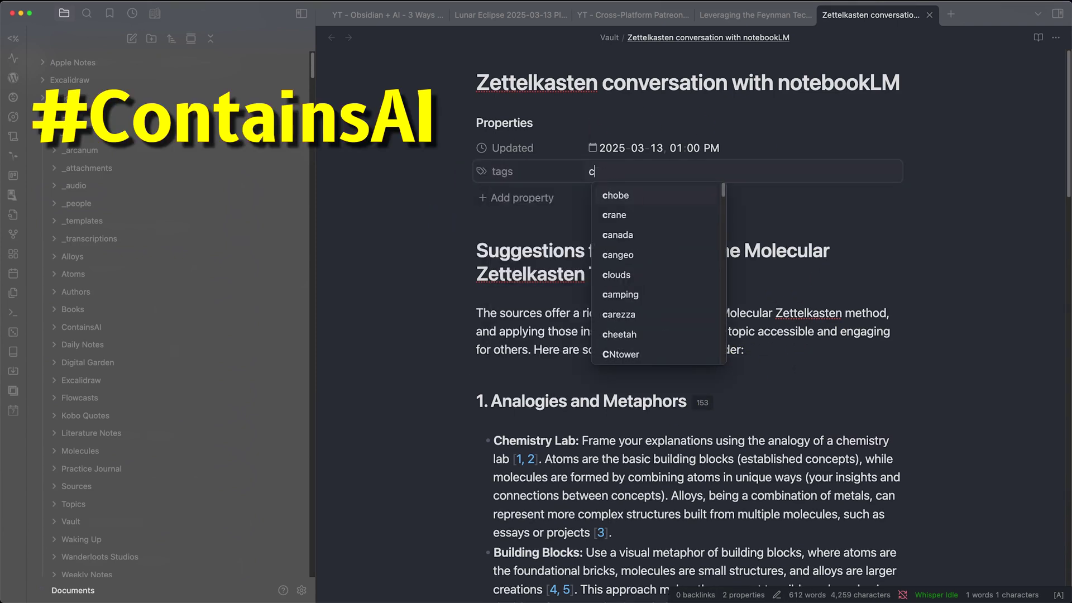
{"action": "type", "text": "contains"}
{"action": "key", "text": "Return"}
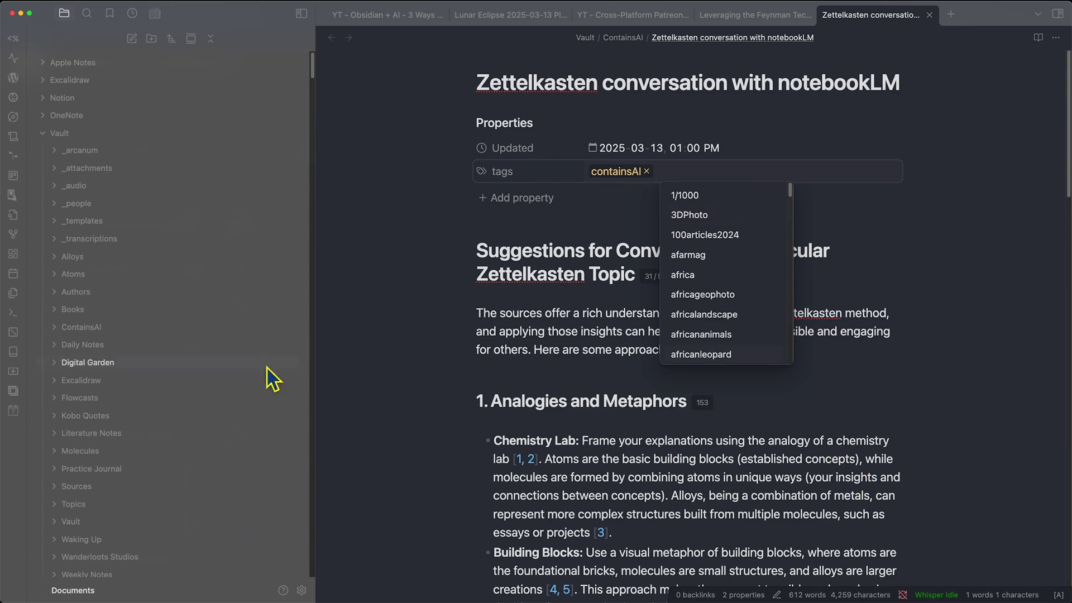
{"action": "left_click", "coordinate": [650, 427]}
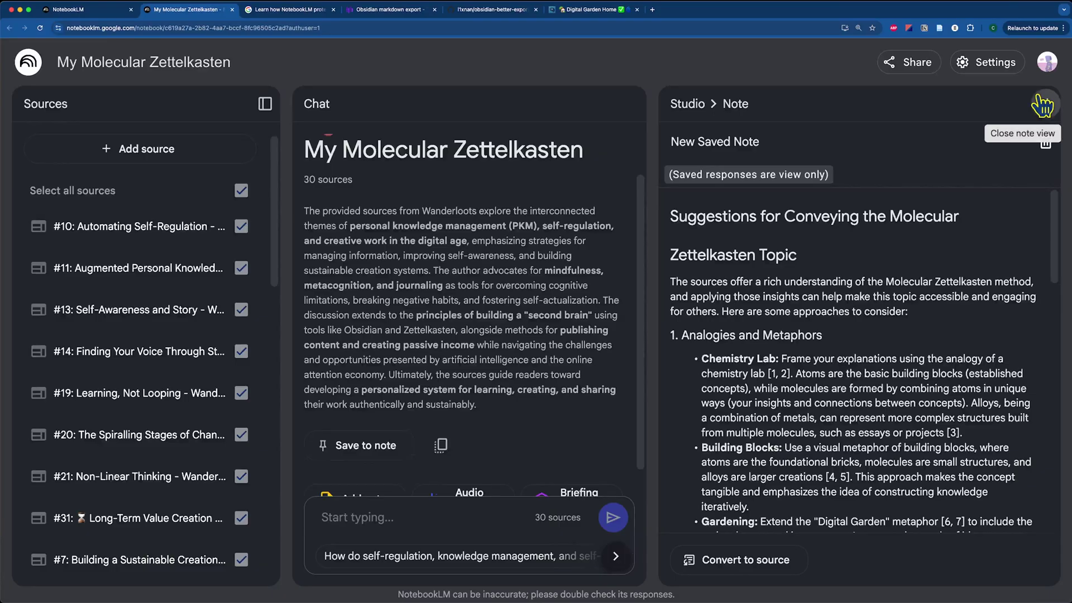
Switch back to NotebookLM, close the saved note view and look over the My Molecular Zettelkasten source list
{"action": "left_click", "coordinate": [1042, 106]}
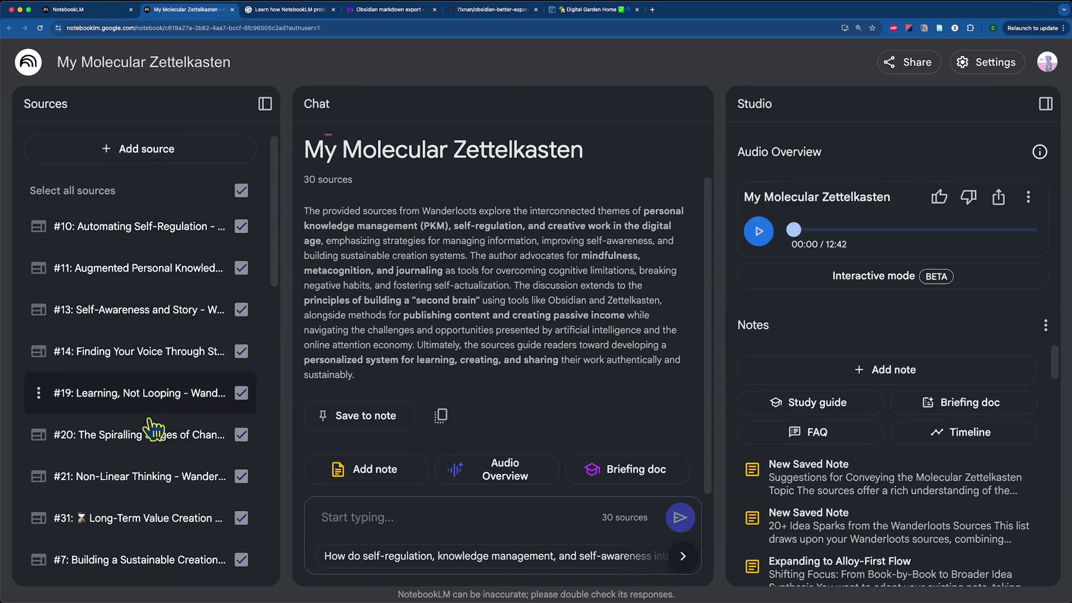
{"action": "scroll", "coordinate": [147, 430], "scroll_direction": "down", "scroll_amount": 5}
{"action": "scroll", "coordinate": [148, 430], "scroll_direction": "down", "scroll_amount": 6}
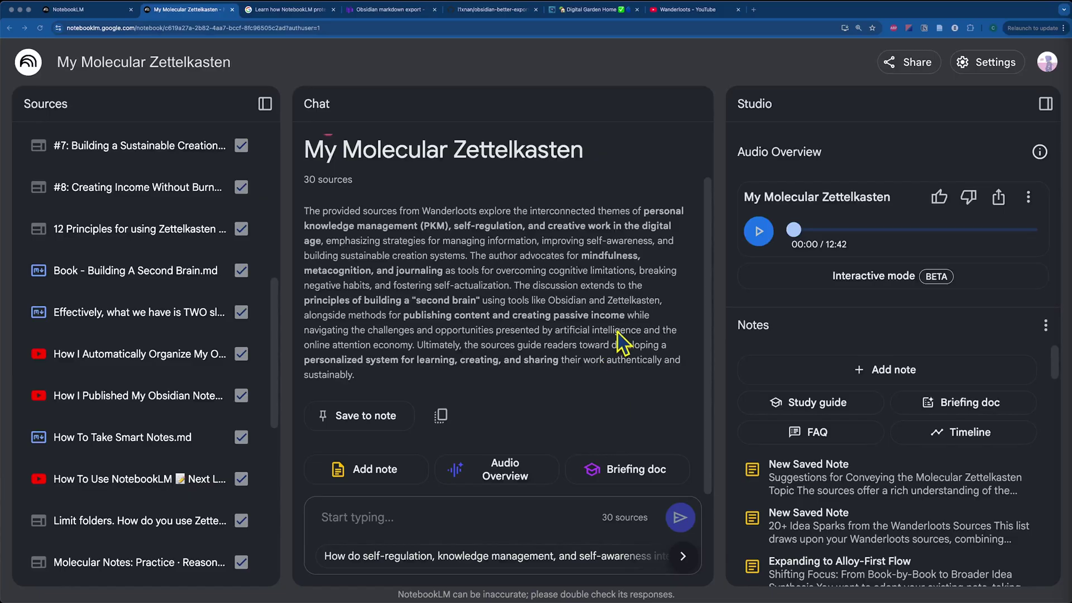
Leave this notebook, open the notebook named The Plan and look over its overview
{"action": "left_click", "coordinate": [25, 64]}
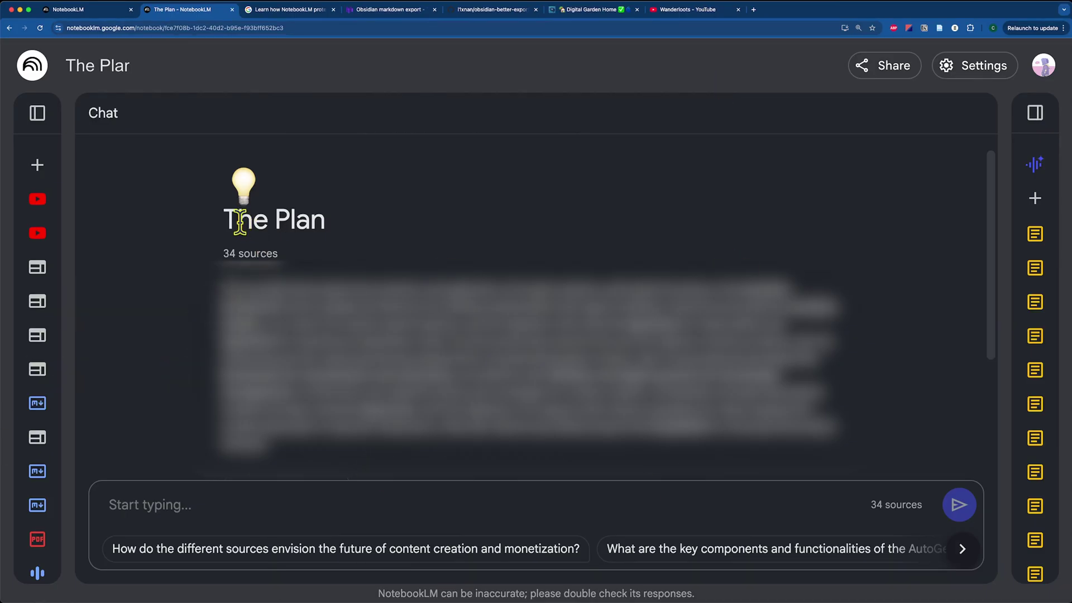
{"action": "left_click_drag", "start_coordinate": [226, 230], "coordinate": [355, 233]}
{"action": "left_click", "coordinate": [358, 235]}
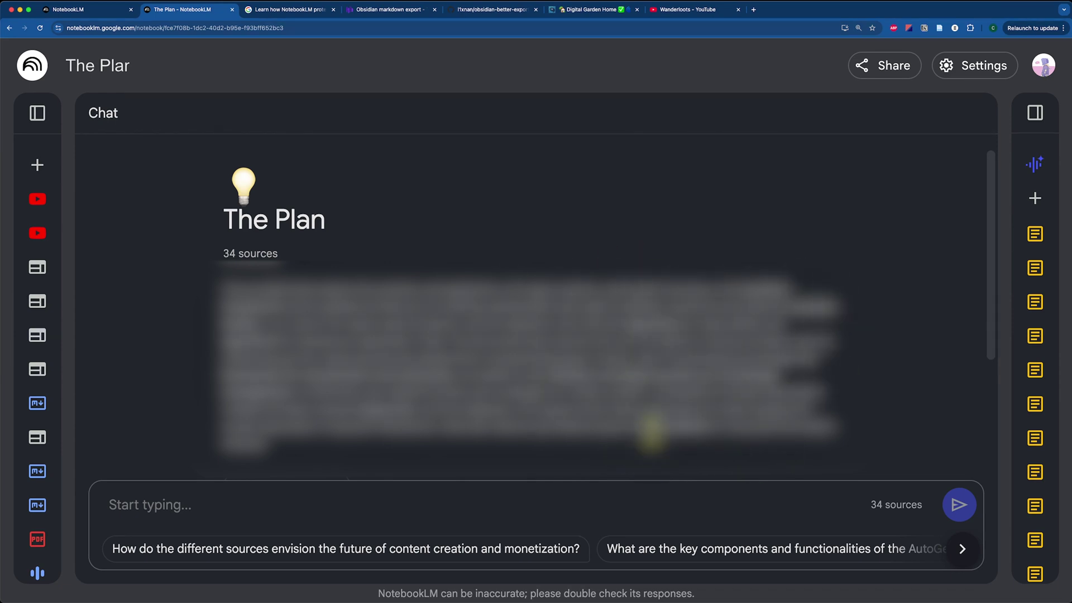
{"action": "scroll", "coordinate": [673, 416], "scroll_direction": "down", "scroll_amount": 2}
{"action": "scroll", "coordinate": [673, 413], "scroll_direction": "up", "scroll_amount": 1}
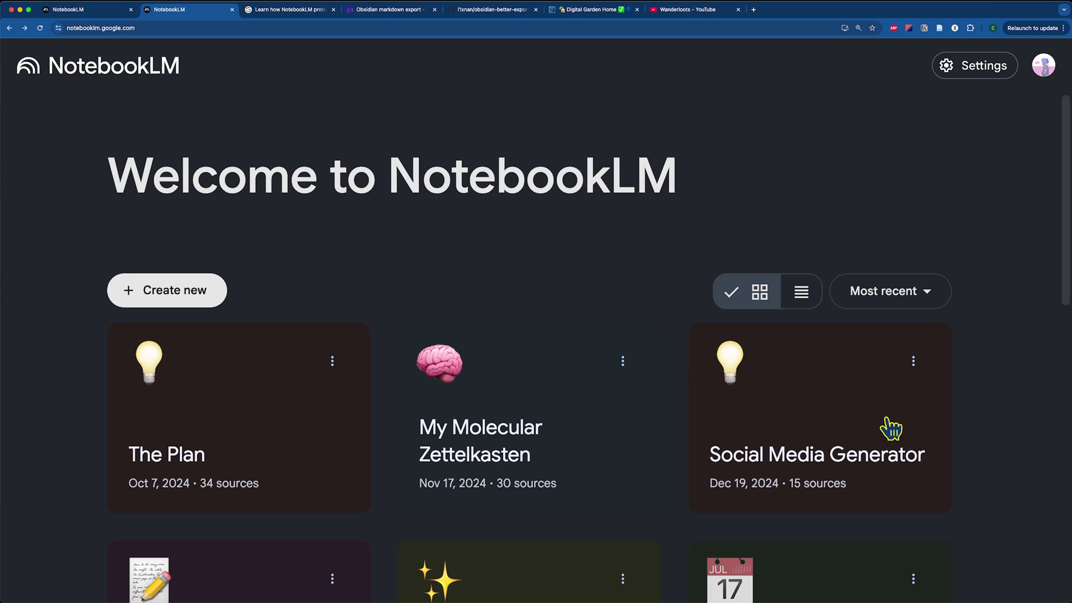
Open the Social Media Generator notebook and look through its source list
{"action": "left_click", "coordinate": [750, 436]}
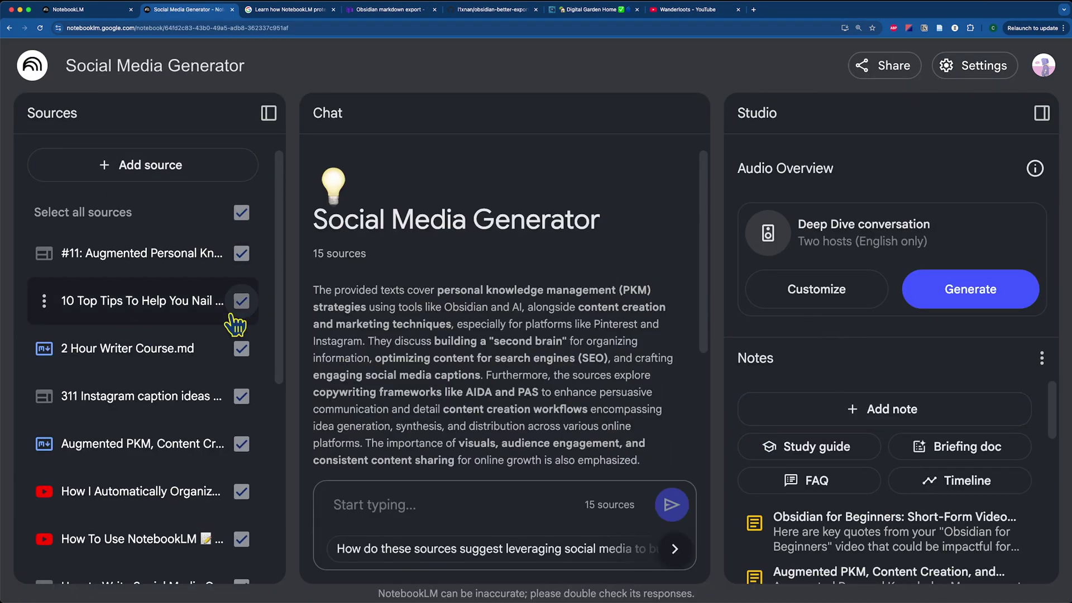
{"action": "scroll", "coordinate": [189, 357], "scroll_direction": "down", "scroll_amount": 6}
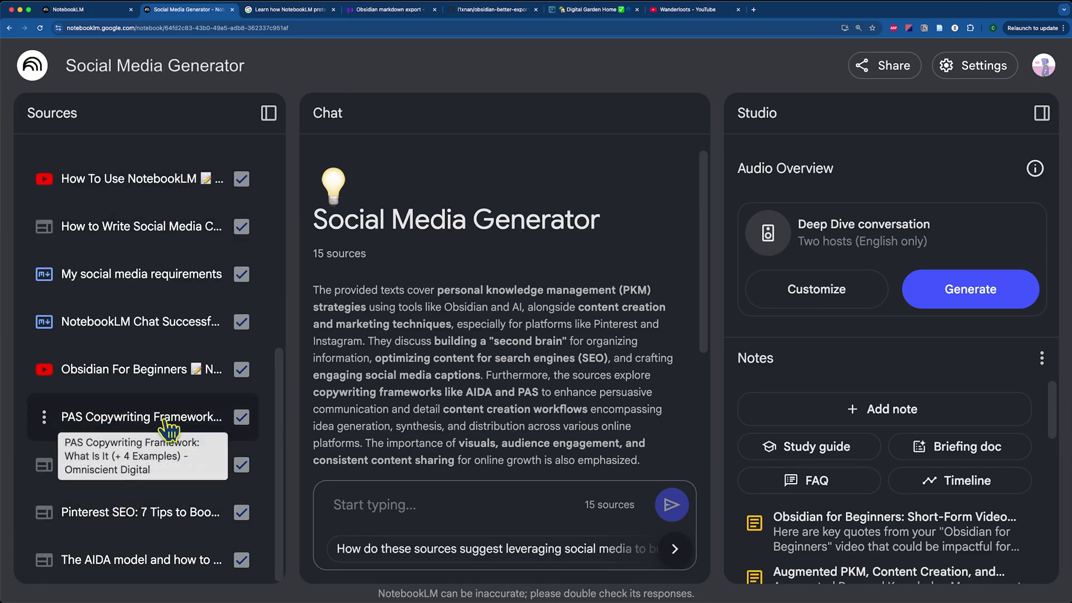
{"action": "scroll", "coordinate": [168, 428], "scroll_direction": "up", "scroll_amount": 1}
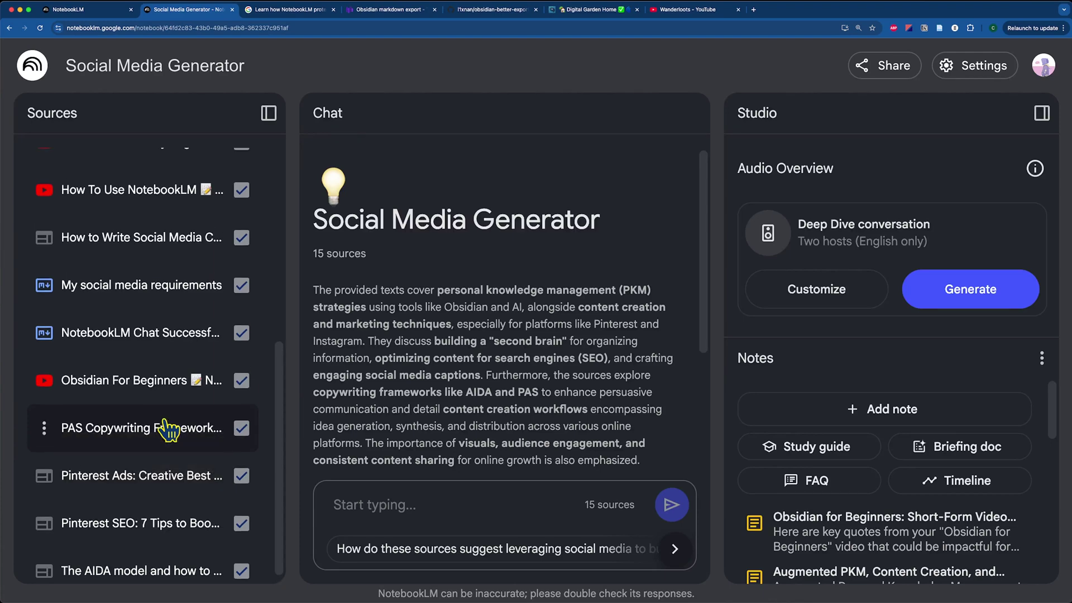
{"action": "scroll", "coordinate": [168, 429], "scroll_direction": "up", "scroll_amount": 5}
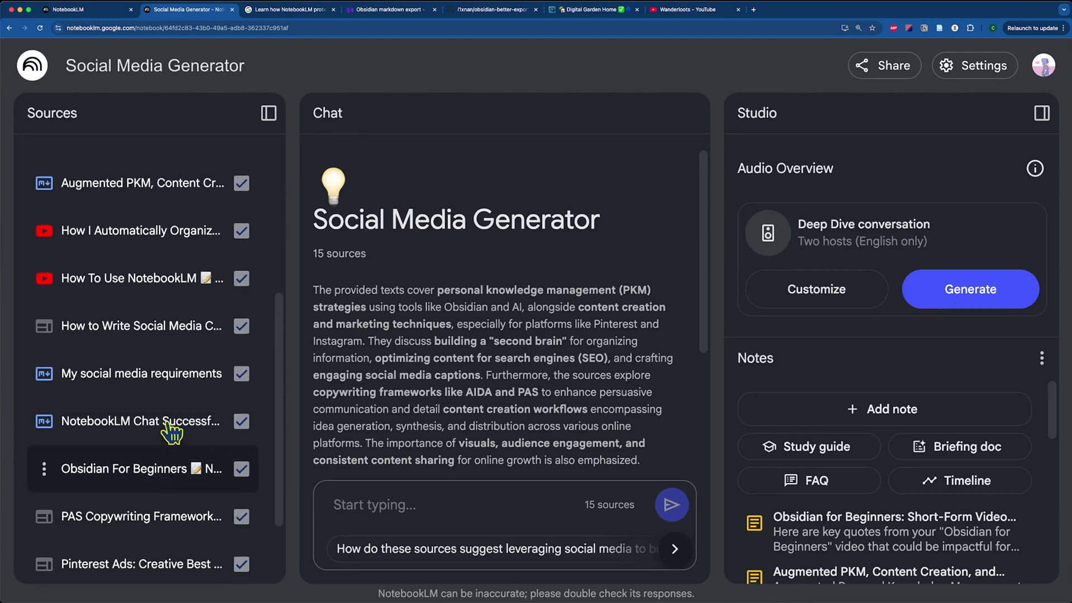
{"action": "scroll", "coordinate": [170, 430], "scroll_direction": "up", "scroll_amount": 8}
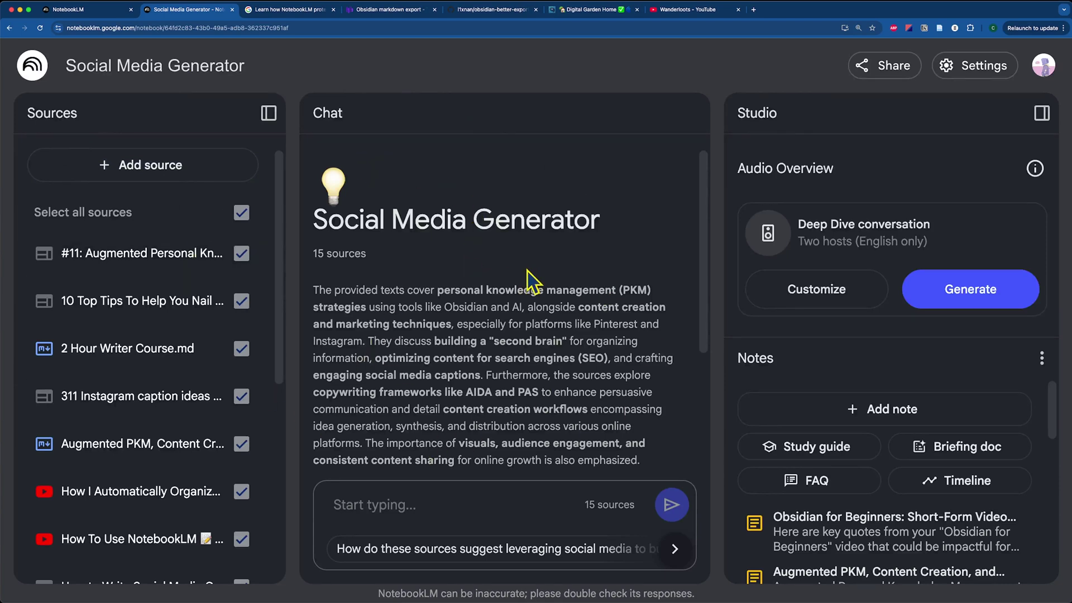
Look through the notebook's saved notes, including My Social Media Requirements, and its chat summary
{"action": "scroll", "coordinate": [950, 502], "scroll_direction": "down", "scroll_amount": 5}
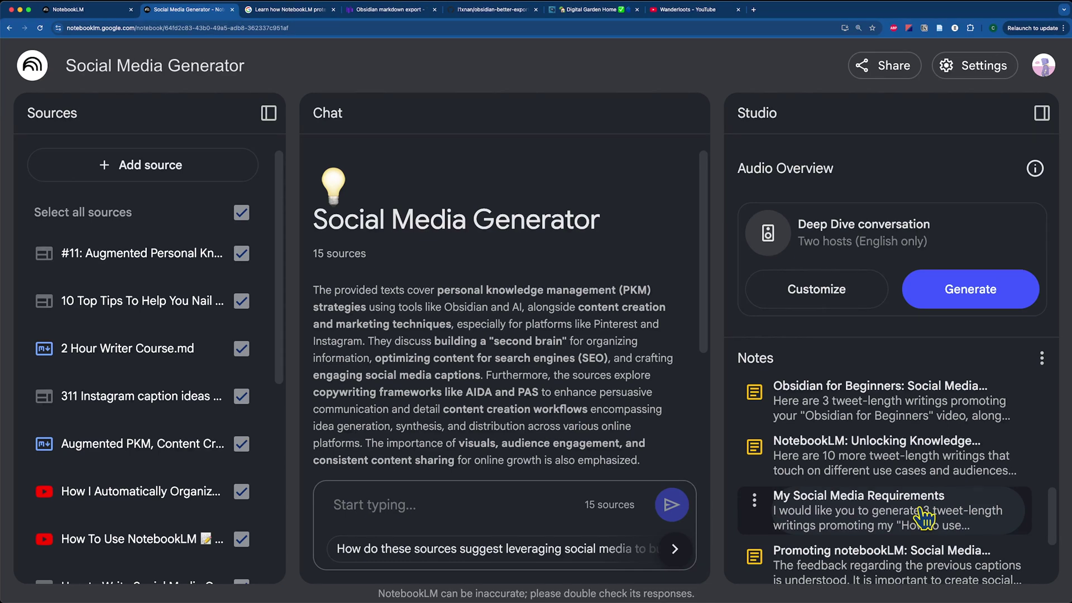
{"action": "left_click", "coordinate": [823, 494]}
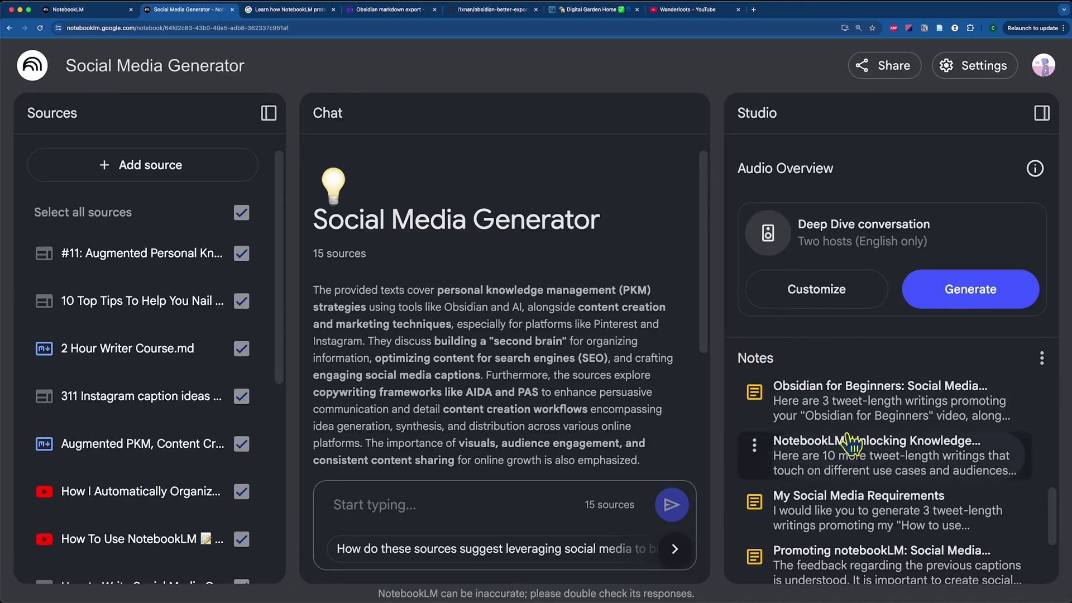
{"action": "scroll", "coordinate": [852, 444], "scroll_direction": "up", "scroll_amount": 10}
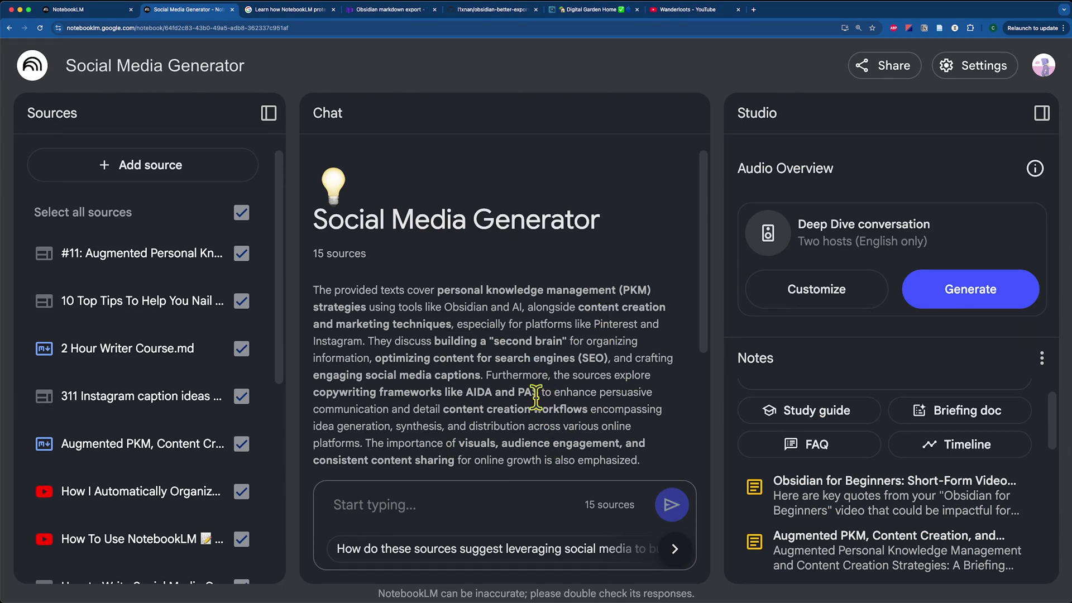
{"action": "scroll", "coordinate": [499, 362], "scroll_direction": "down", "scroll_amount": 1}
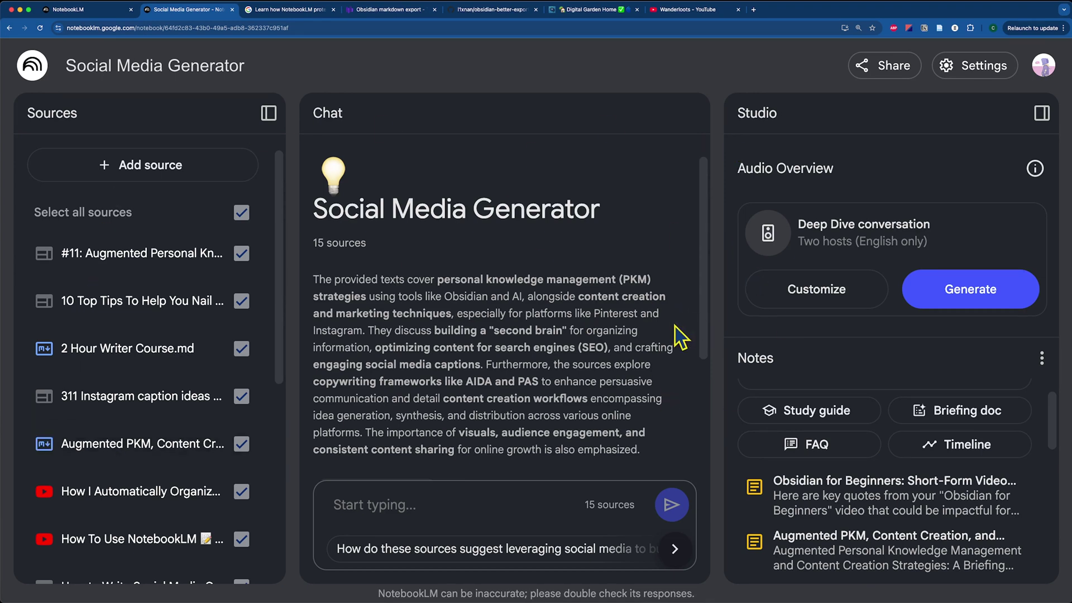
Switch to the Wanderloots YouTube channel page and list its videos by Latest
{"action": "left_click", "coordinate": [693, 12]}
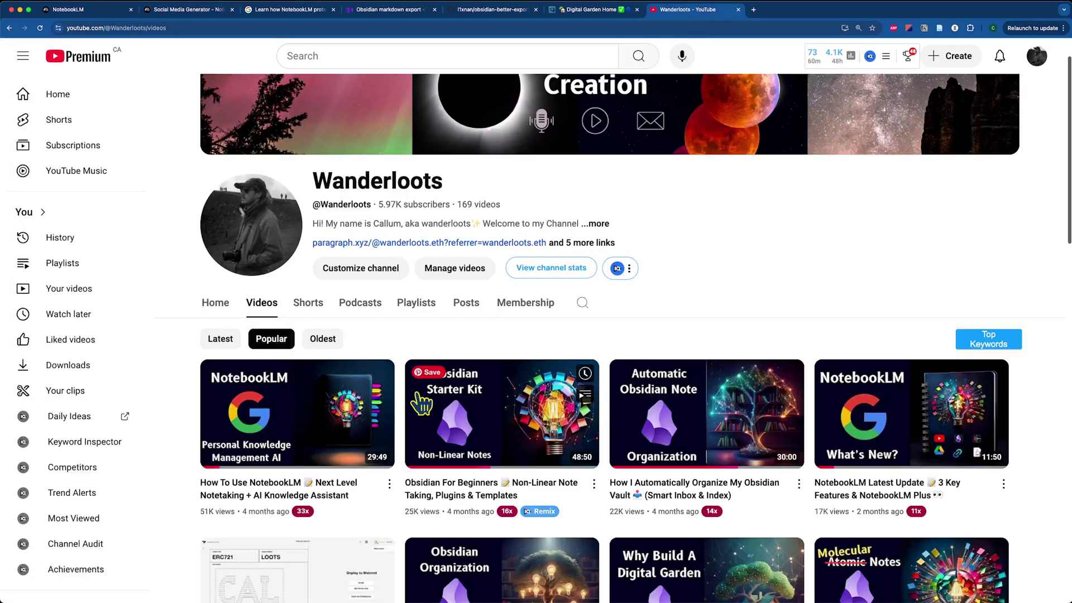
{"action": "left_click", "coordinate": [224, 339]}
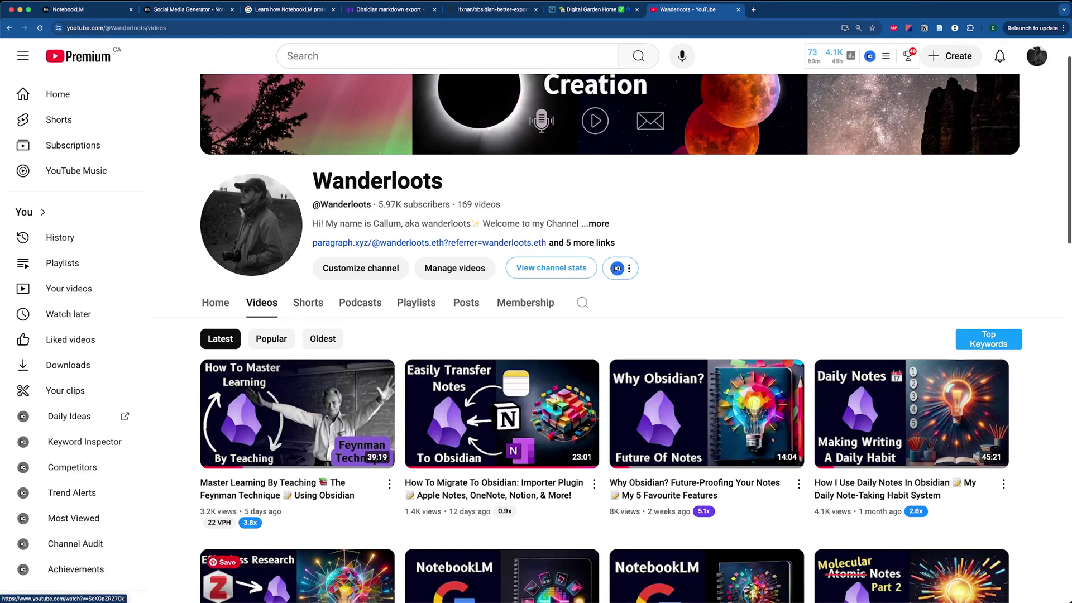
Switch to Obsidian and highlight the first numbered point of the "Leveraging the Feynman Technique" note
{"action": "left_click", "coordinate": [310, 584]}
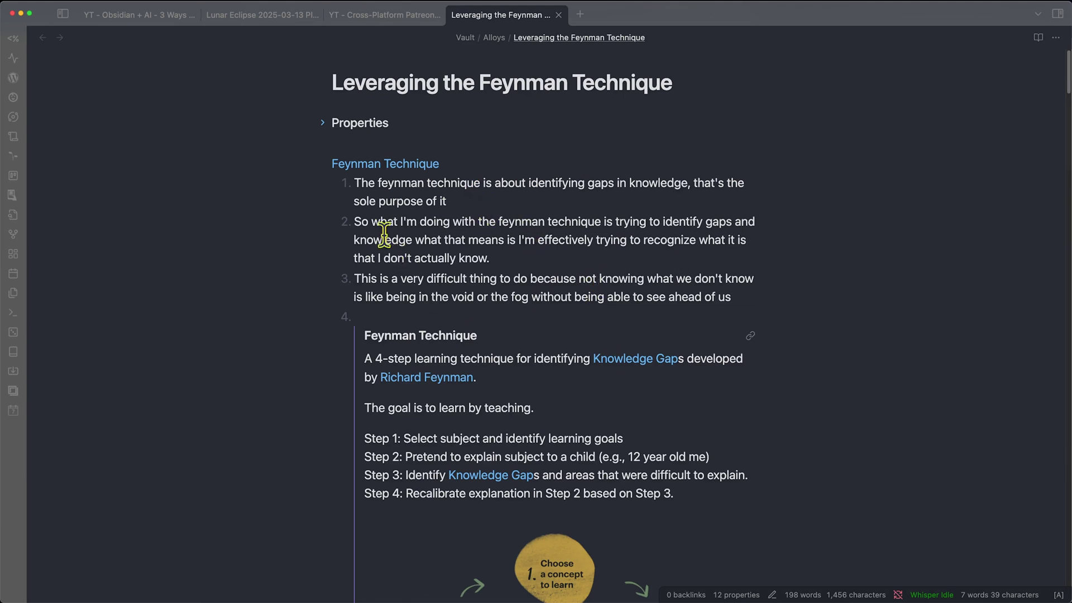
{"action": "left_click_drag", "start_coordinate": [357, 183], "coordinate": [484, 204]}
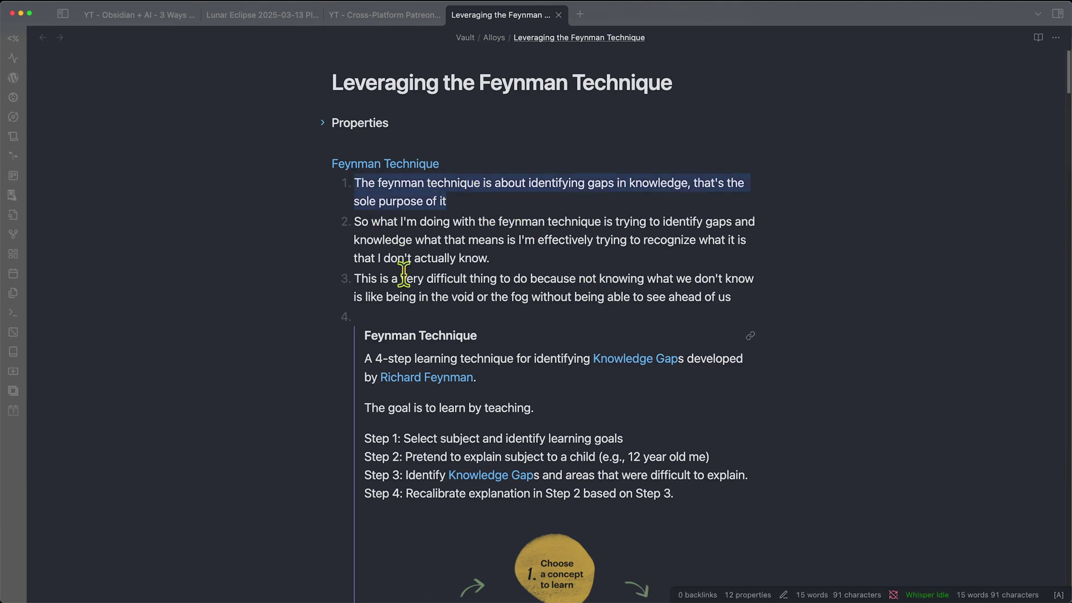
Look through the note's embedded atoms, from the Feynman Technique and The Hero's Journey down to CODE, and its list of molecules
{"action": "left_click", "coordinate": [529, 273]}
{"action": "scroll", "coordinate": [704, 425], "scroll_direction": "down", "scroll_amount": 10}
{"action": "scroll", "coordinate": [707, 424], "scroll_direction": "down", "scroll_amount": 5}
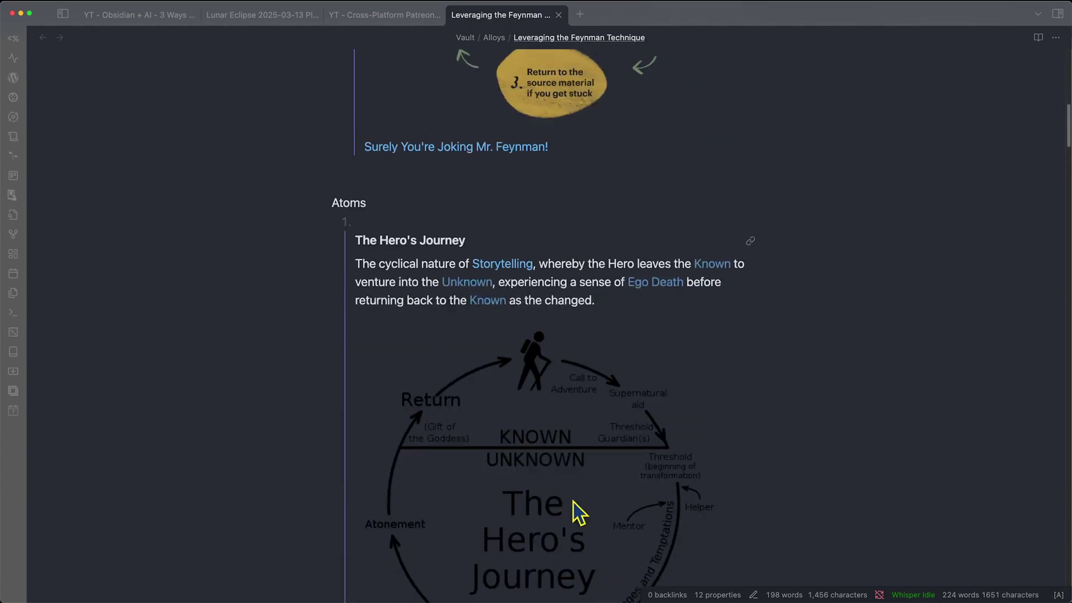
{"action": "scroll", "coordinate": [710, 371], "scroll_direction": "down", "scroll_amount": 3}
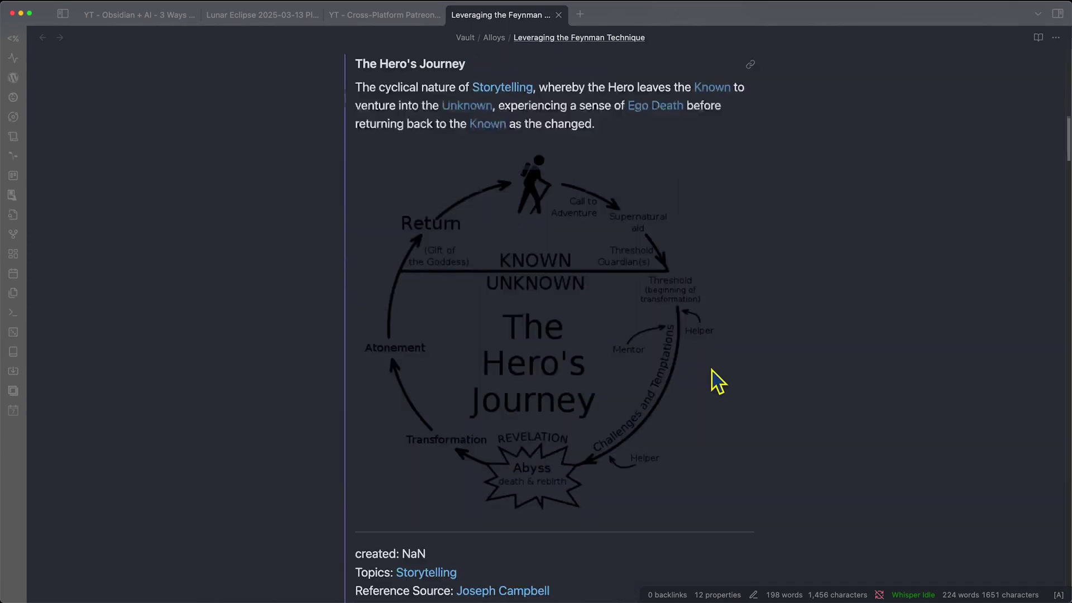
{"action": "scroll", "coordinate": [715, 382], "scroll_direction": "down", "scroll_amount": 7}
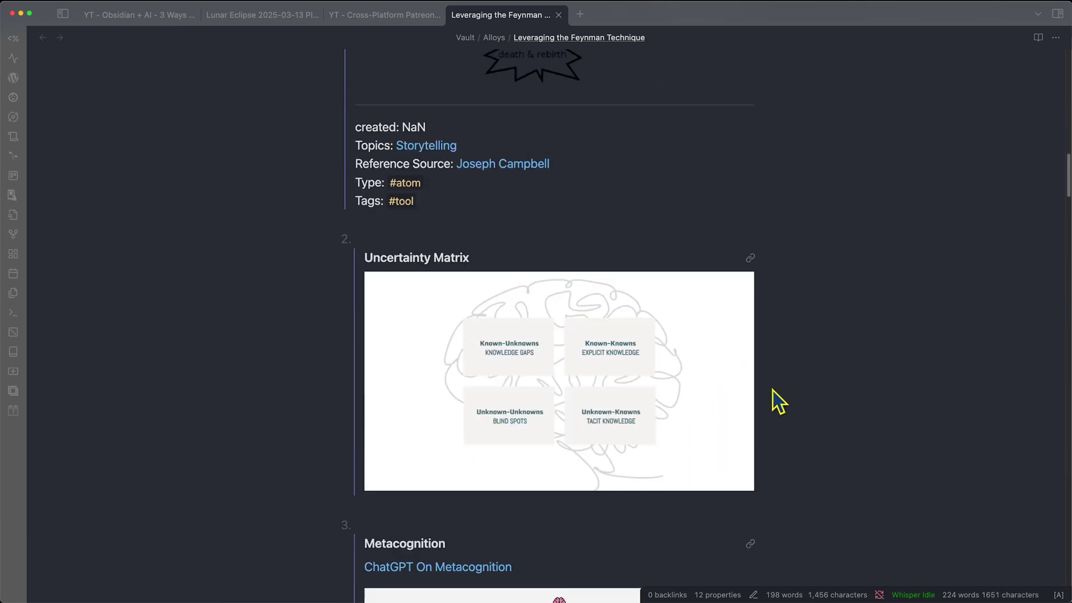
{"action": "scroll", "coordinate": [720, 410], "scroll_direction": "down", "scroll_amount": 6}
{"action": "scroll", "coordinate": [581, 453], "scroll_direction": "down", "scroll_amount": 4}
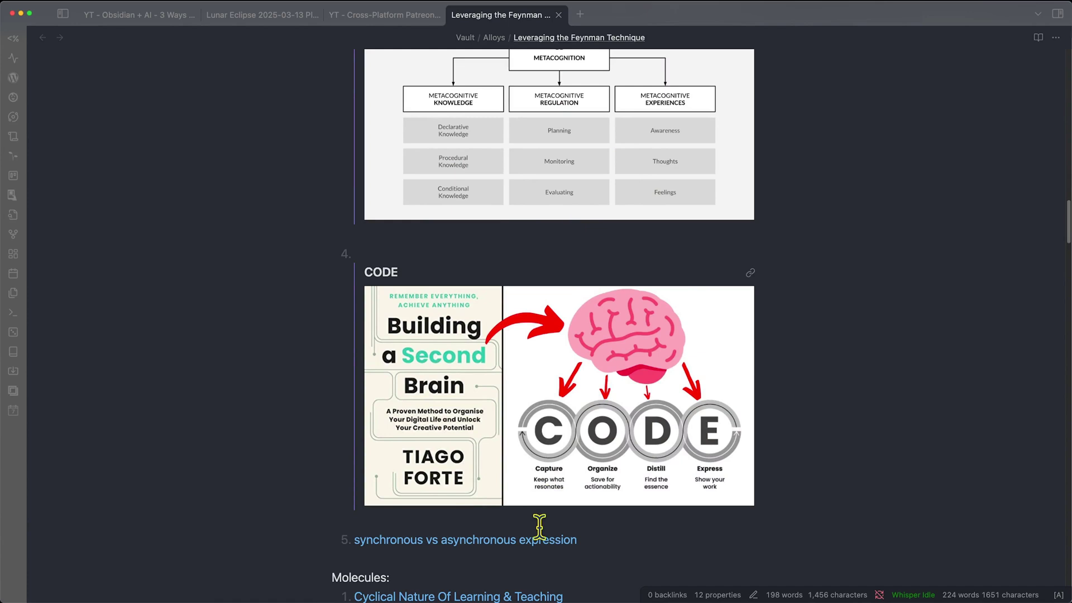
{"action": "scroll", "coordinate": [711, 509], "scroll_direction": "down", "scroll_amount": 3}
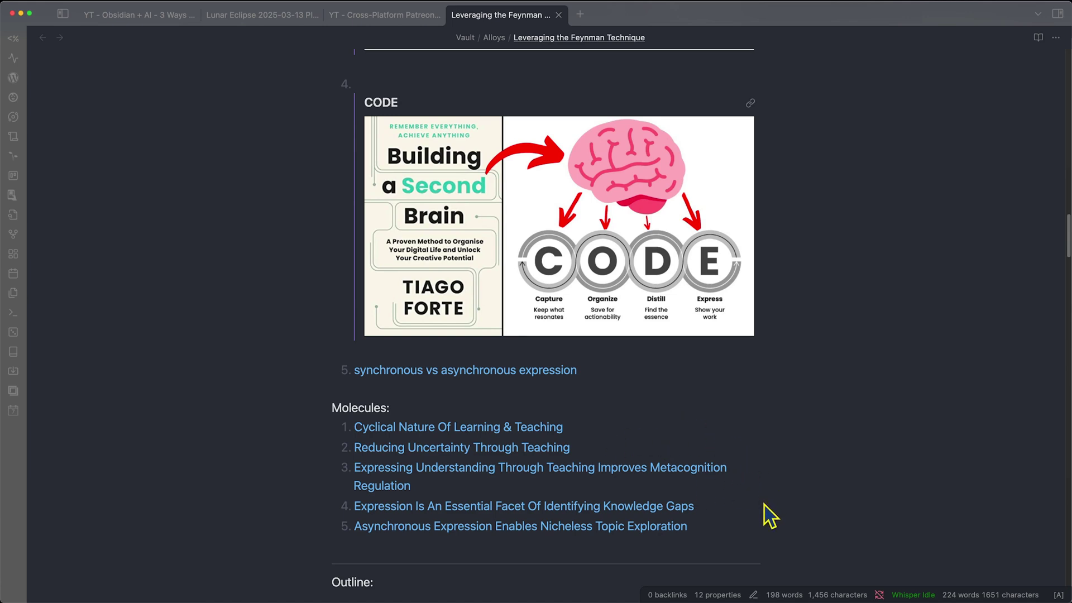
{"action": "scroll", "coordinate": [698, 424], "scroll_direction": "down", "scroll_amount": 5}
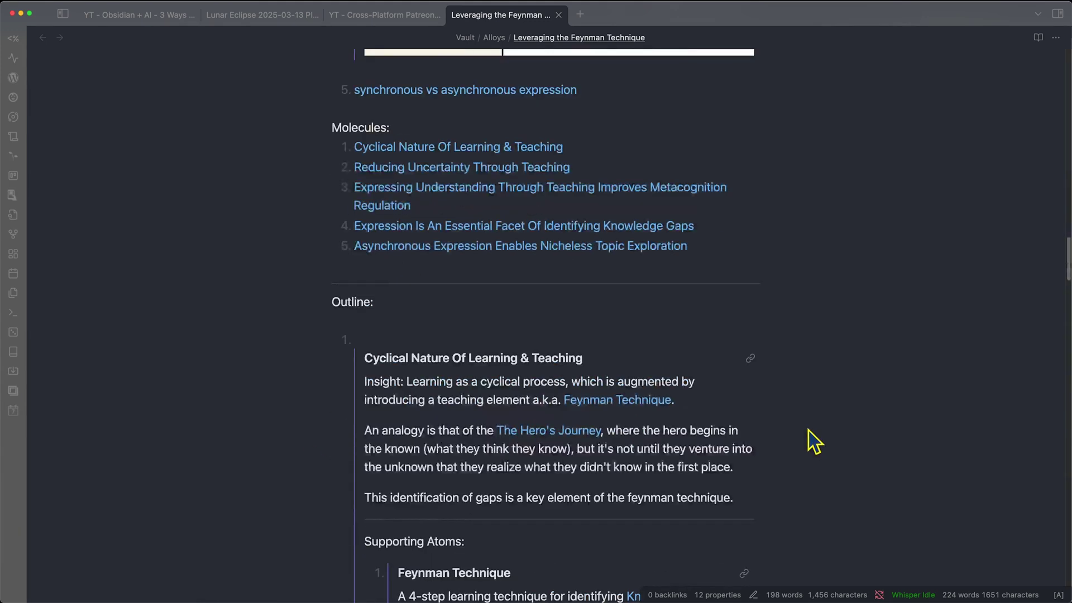
Select the Cyclical Nature Of Learning & Teaching embed under Outline to reveal its link syntax, and restore the rendered view
{"action": "scroll", "coordinate": [815, 441], "scroll_direction": "down", "scroll_amount": 1}
{"action": "left_click_drag", "start_coordinate": [423, 314], "coordinate": [352, 292]}
{"action": "scroll", "coordinate": [830, 414], "scroll_direction": "down", "scroll_amount": 3}
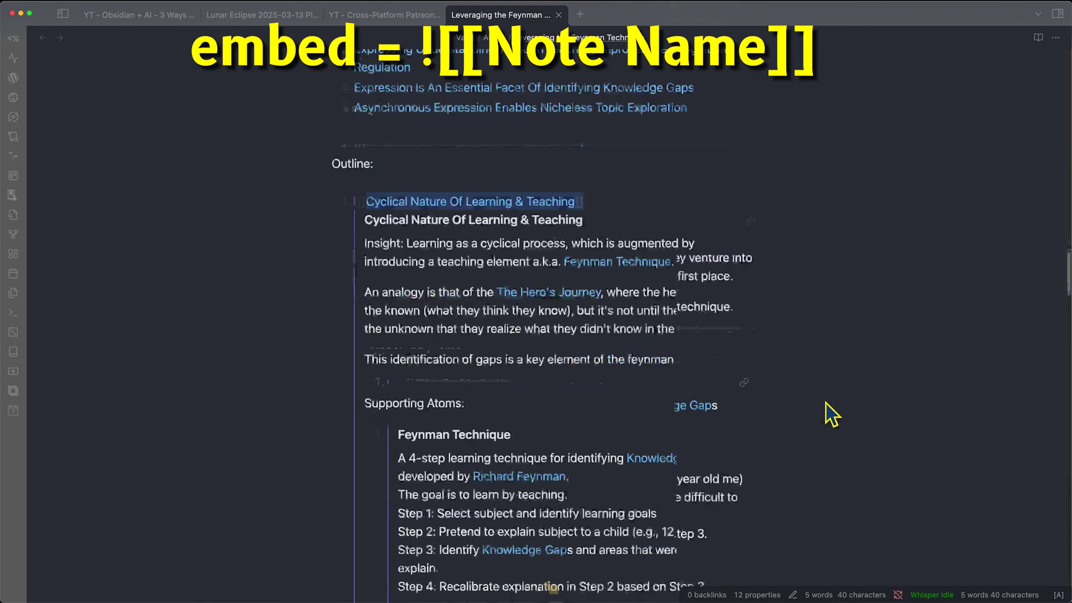
{"action": "left_click", "coordinate": [640, 105]}
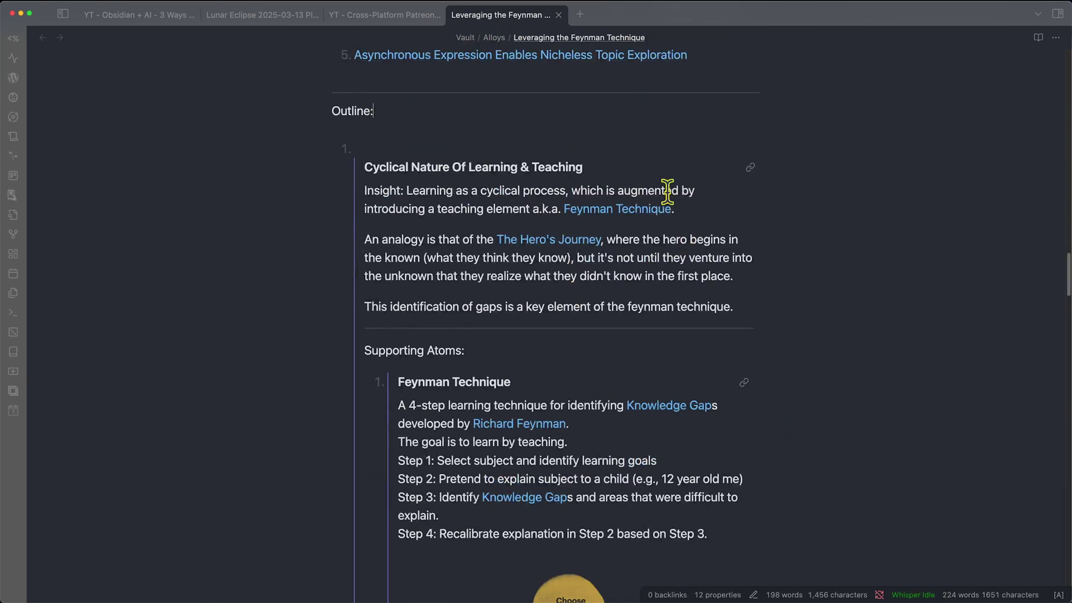
Read through the five embedded outline notes with their supporting atoms and connections, down to the end of the note
{"action": "scroll", "coordinate": [618, 421], "scroll_direction": "down", "scroll_amount": 5}
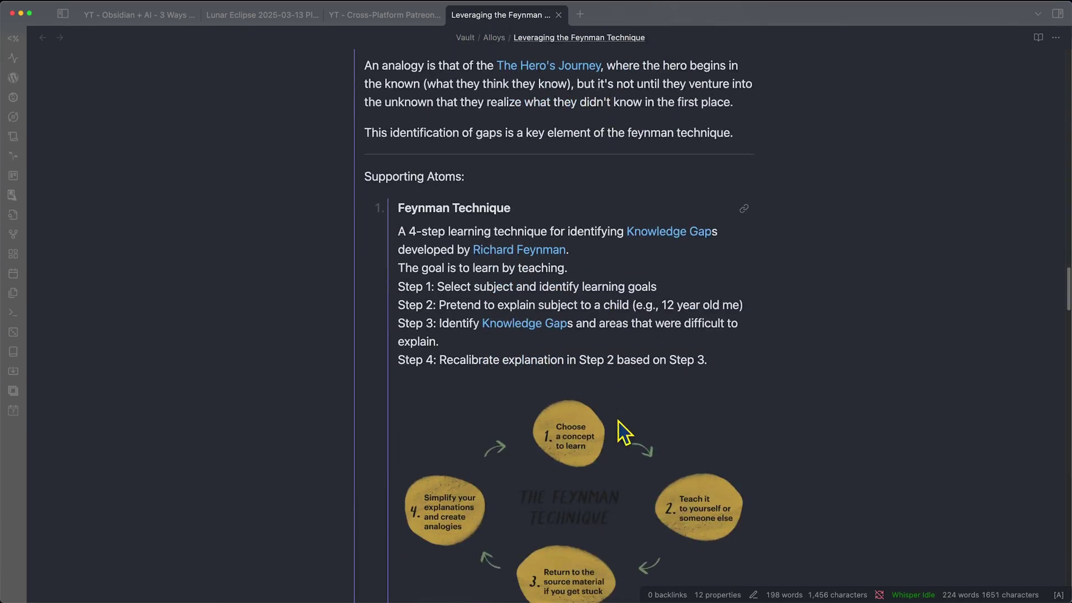
{"action": "scroll", "coordinate": [627, 437], "scroll_direction": "down", "scroll_amount": 15}
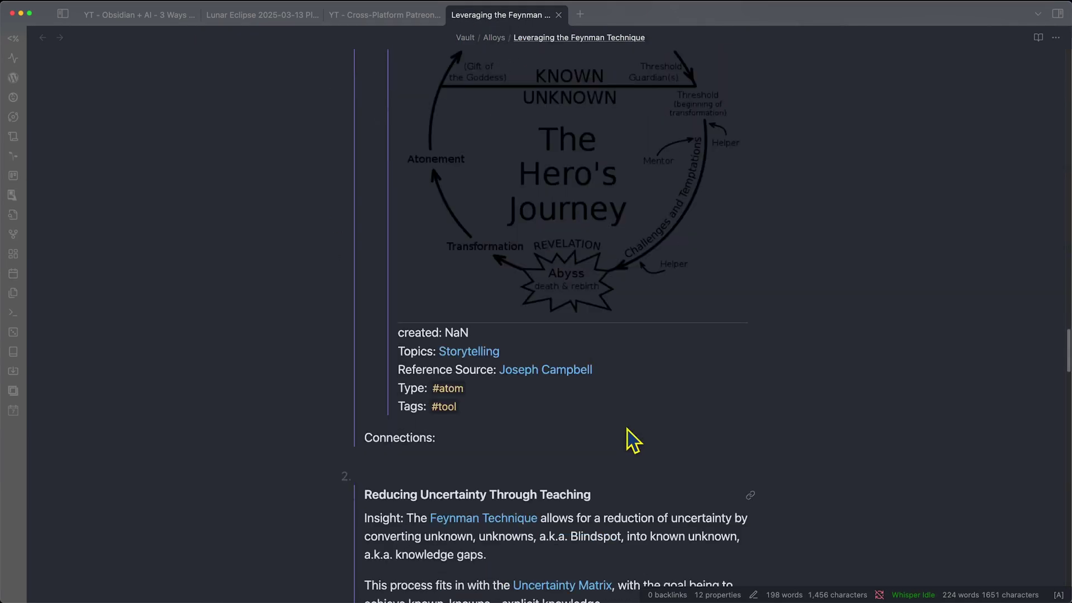
{"action": "scroll", "coordinate": [628, 431], "scroll_direction": "down", "scroll_amount": 12}
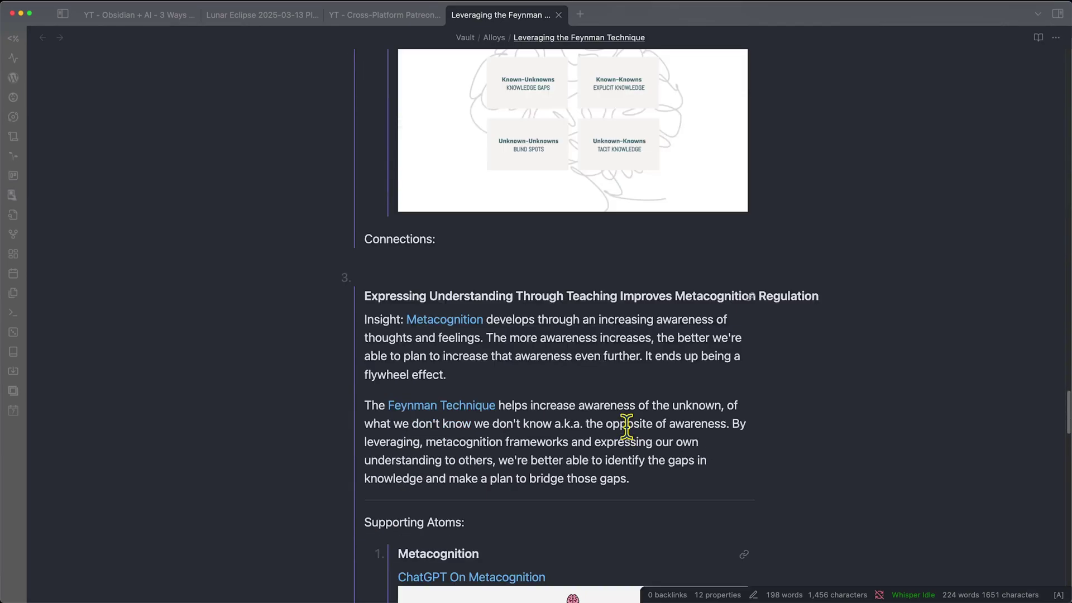
{"action": "scroll", "coordinate": [633, 441], "scroll_direction": "down", "scroll_amount": 8}
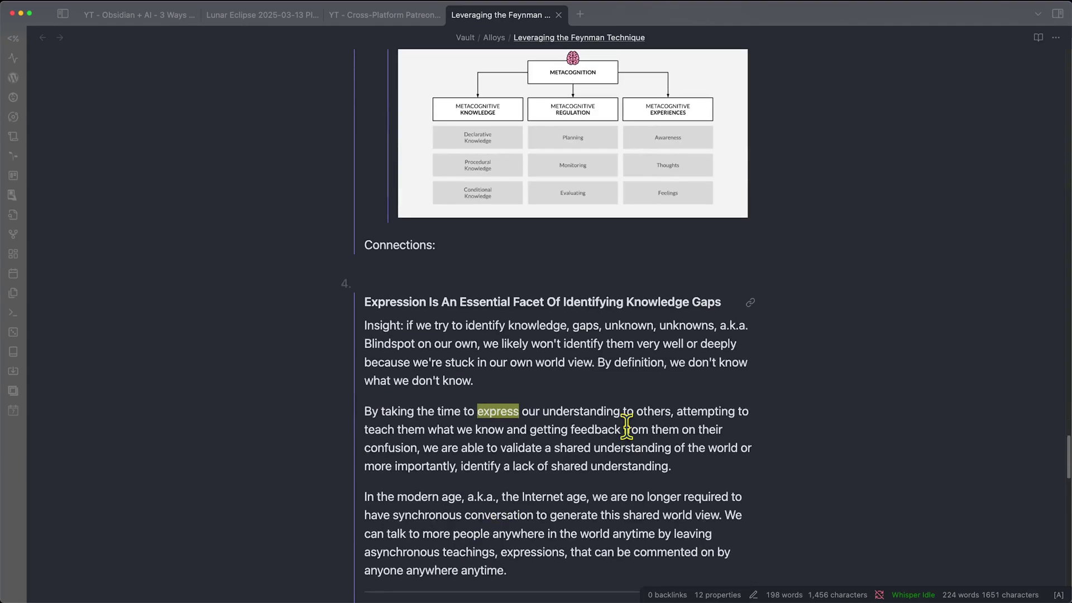
{"action": "scroll", "coordinate": [629, 431], "scroll_direction": "down", "scroll_amount": 10}
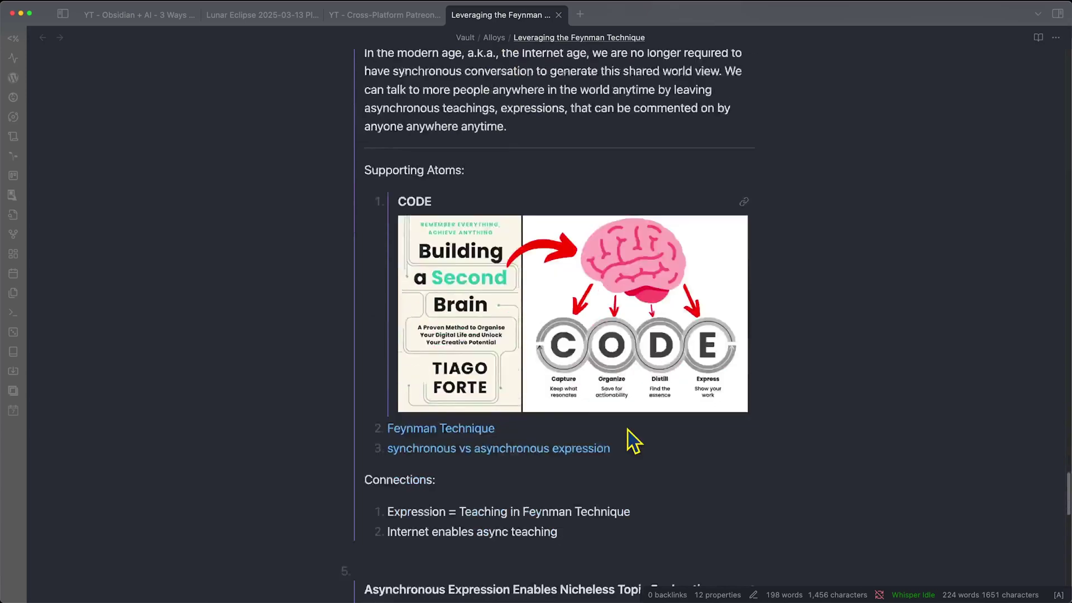
{"action": "scroll", "coordinate": [627, 427], "scroll_direction": "down", "scroll_amount": 4}
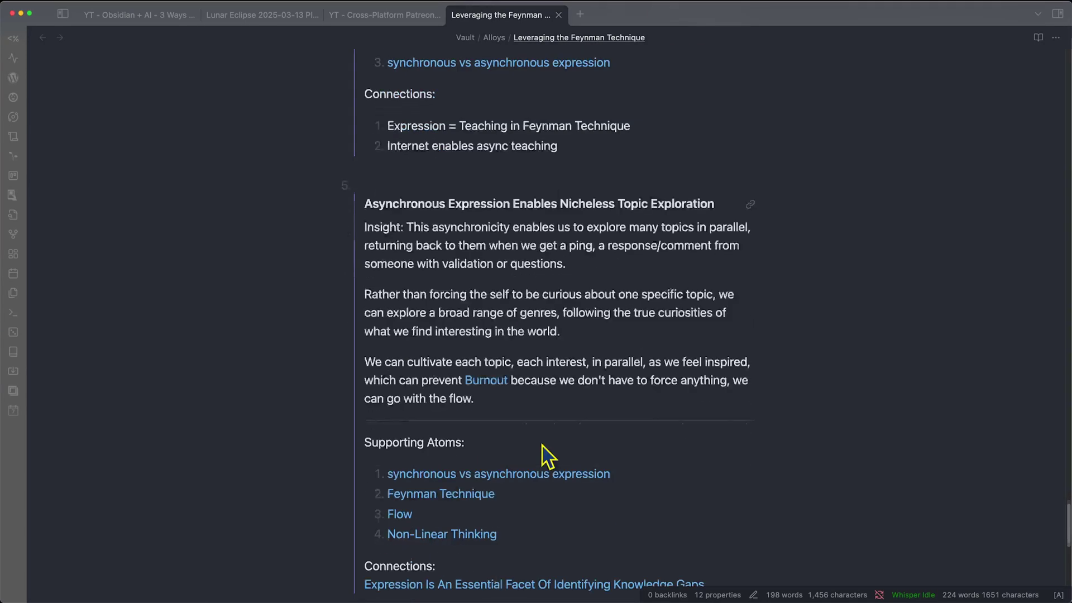
{"action": "scroll", "coordinate": [547, 455], "scroll_direction": "down", "scroll_amount": 3}
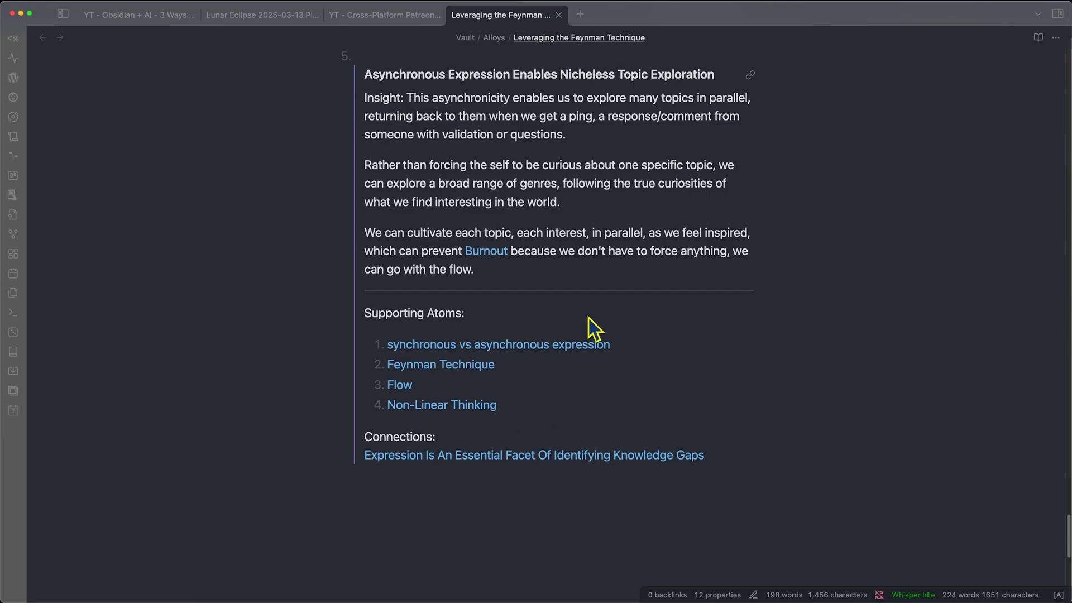
Switch to the Wanderloots YouTube channel in Chrome and copy the link of the "Master Learning By Teaching" video
{"action": "key", "text": "super+Tab"}
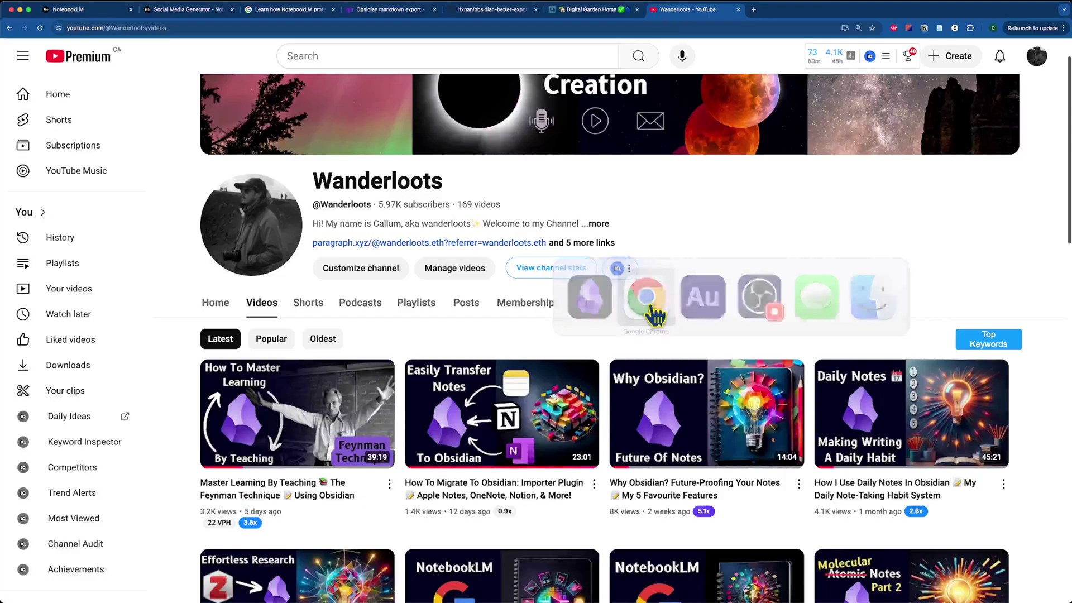
{"action": "left_click", "coordinate": [389, 483]}
{"action": "left_click", "coordinate": [425, 455]}
{"action": "left_click", "coordinate": [659, 391]}
Add the copied YouTube video link as a source in the Social Media Generator notebook, with the Studio panel collapsed
{"action": "key", "text": "super+2"}
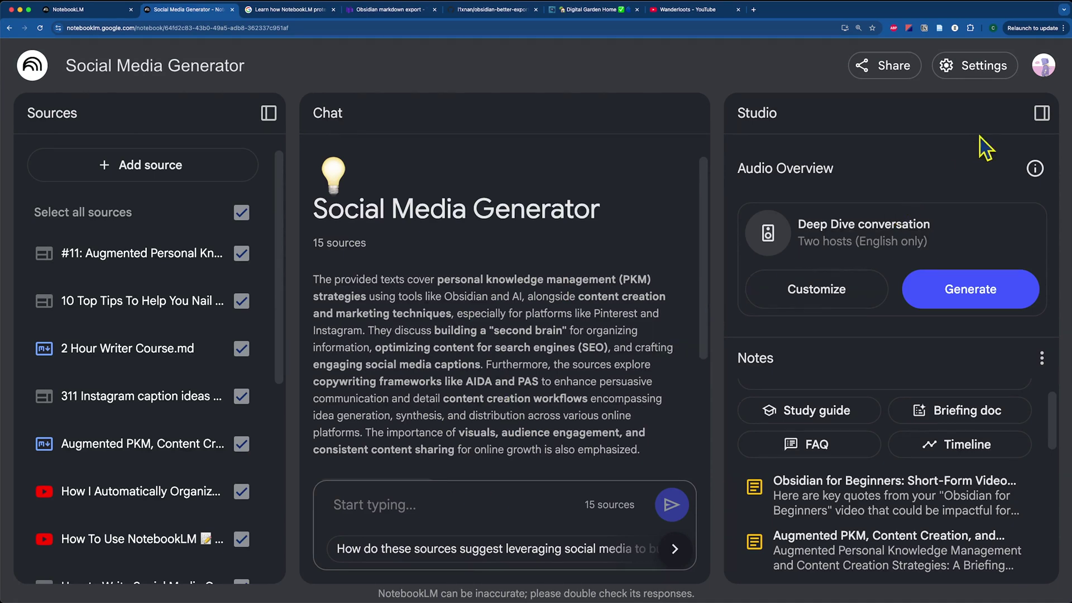
{"action": "left_click", "coordinate": [1042, 114]}
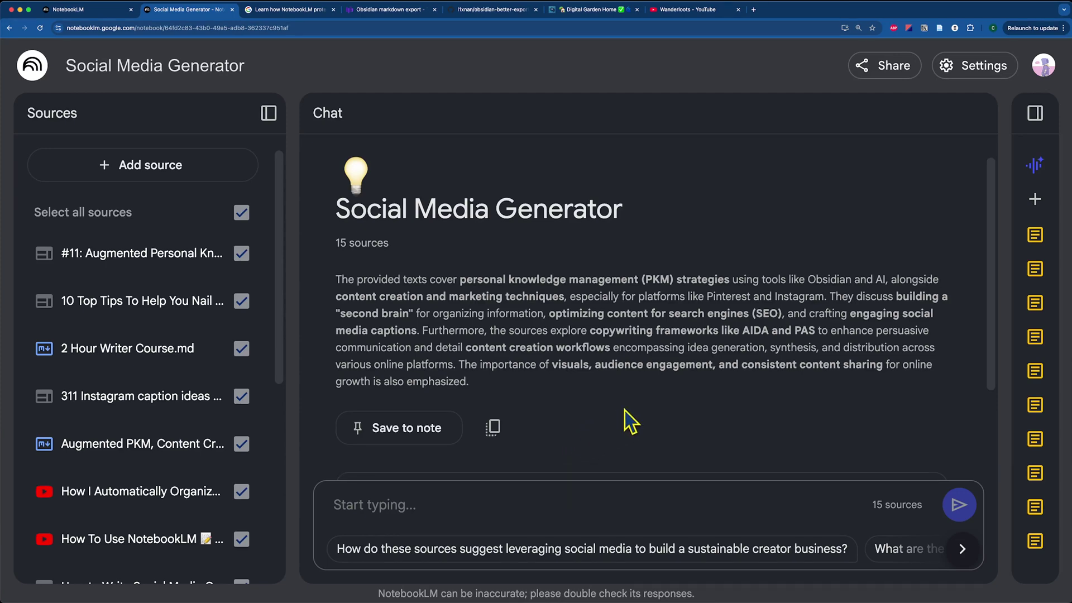
{"action": "scroll", "coordinate": [631, 422], "scroll_direction": "down", "scroll_amount": 2}
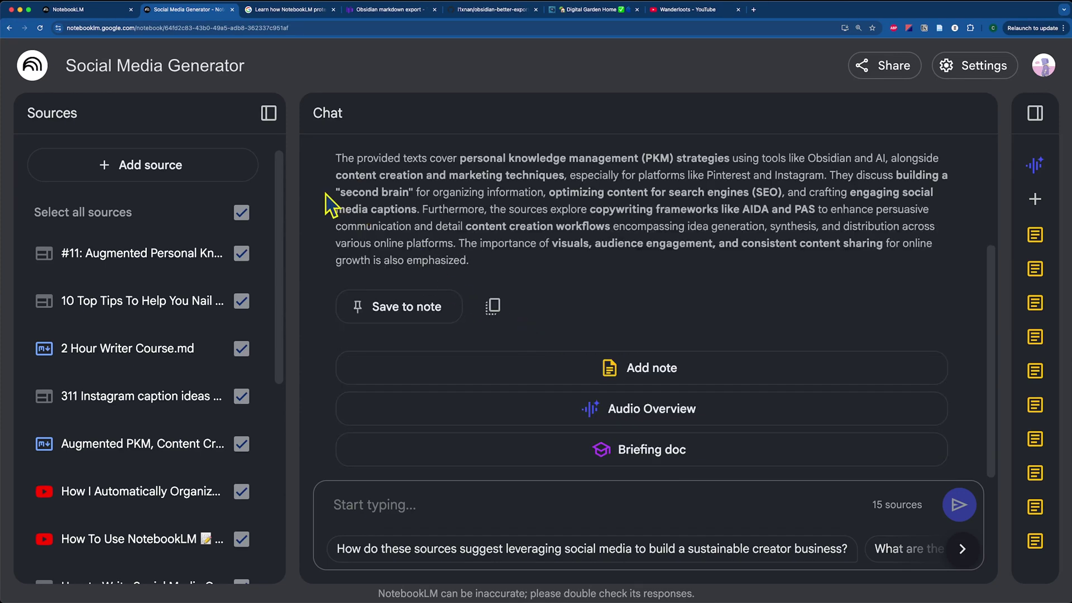
{"action": "left_click", "coordinate": [208, 167]}
{"action": "left_click", "coordinate": [555, 515]}
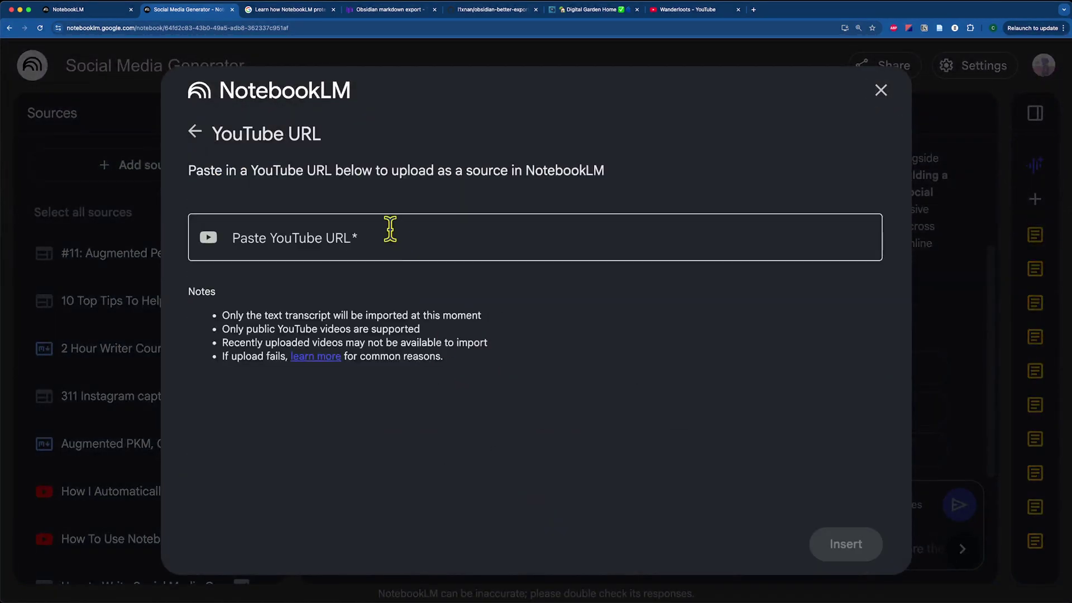
{"action": "left_click", "coordinate": [389, 230]}
{"action": "key", "text": "super+v"}
{"action": "left_click", "coordinate": [844, 533]}
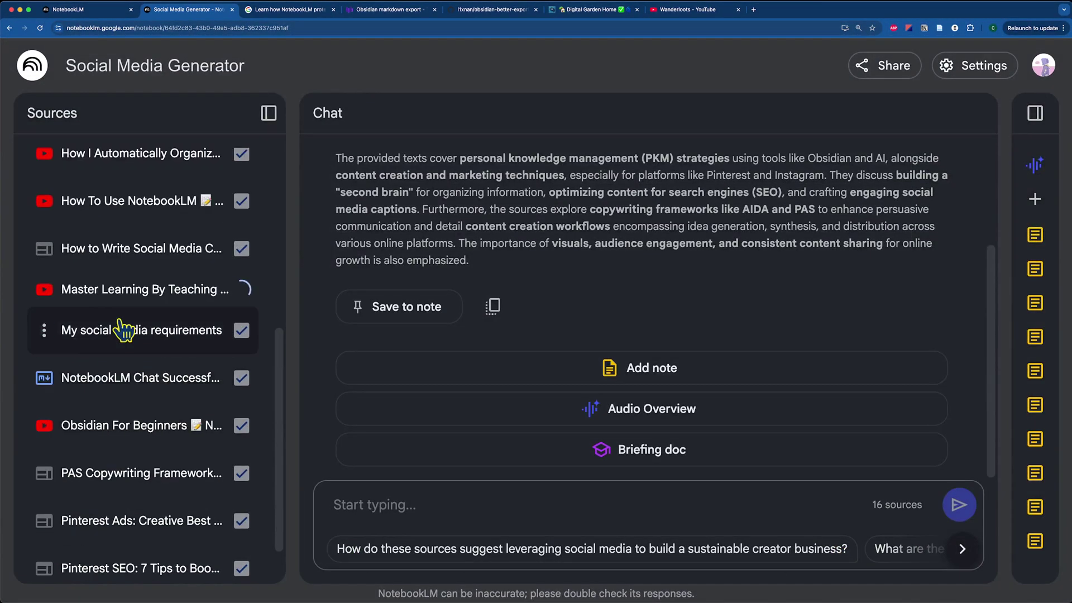
Open the "Master Learning By Teaching" source, look through its source guide and transcript, and return to the source list
{"action": "left_click", "coordinate": [201, 302]}
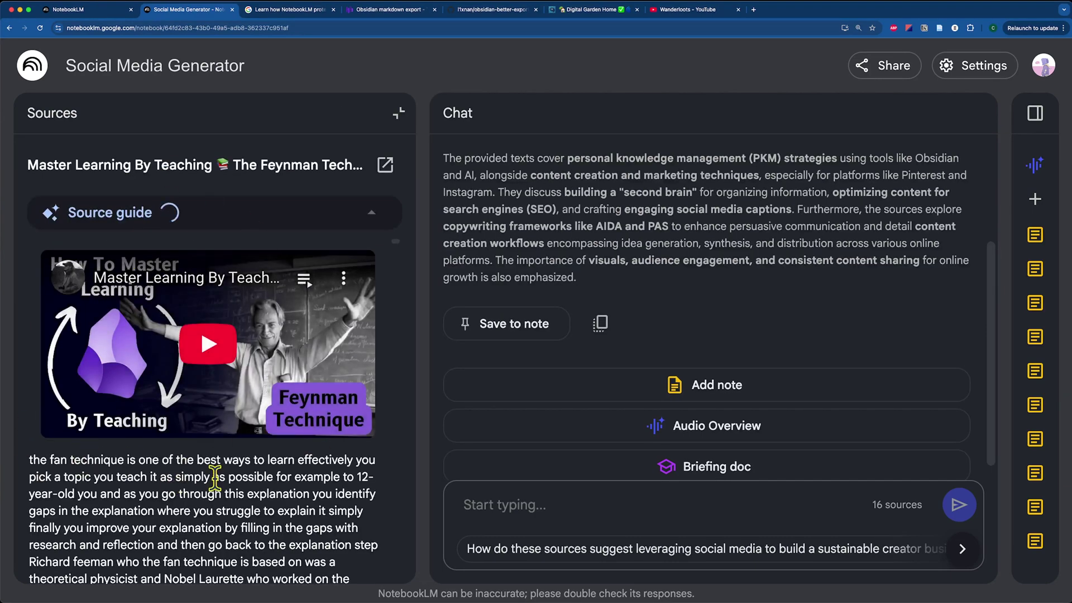
{"action": "scroll", "coordinate": [215, 472], "scroll_direction": "down", "scroll_amount": 2}
{"action": "scroll", "coordinate": [203, 412], "scroll_direction": "down", "scroll_amount": 3}
{"action": "scroll", "coordinate": [275, 507], "scroll_direction": "down", "scroll_amount": 10}
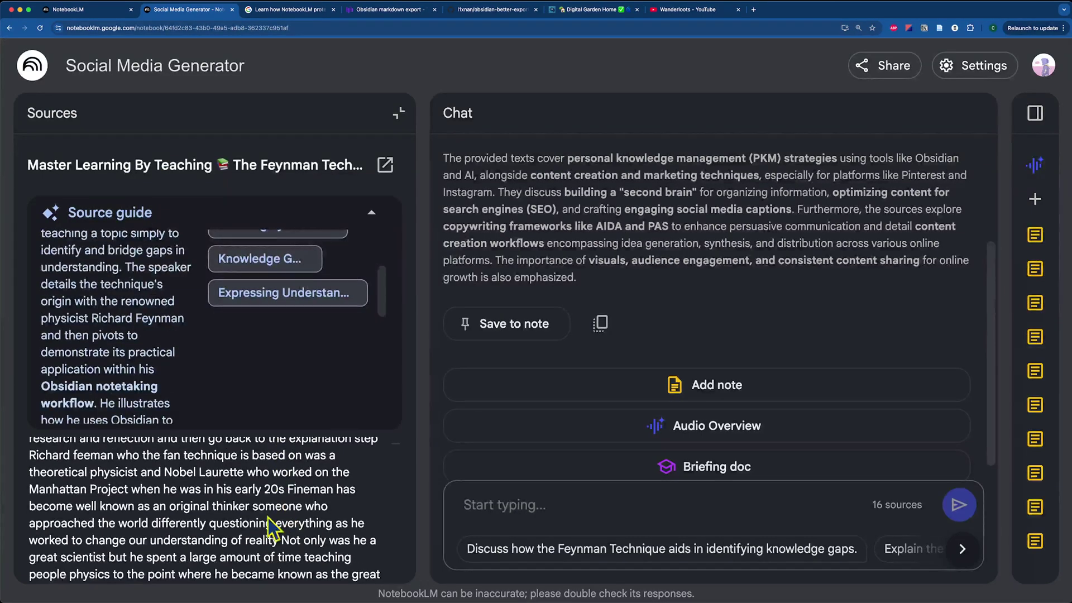
{"action": "scroll", "coordinate": [217, 525], "scroll_direction": "down", "scroll_amount": 2}
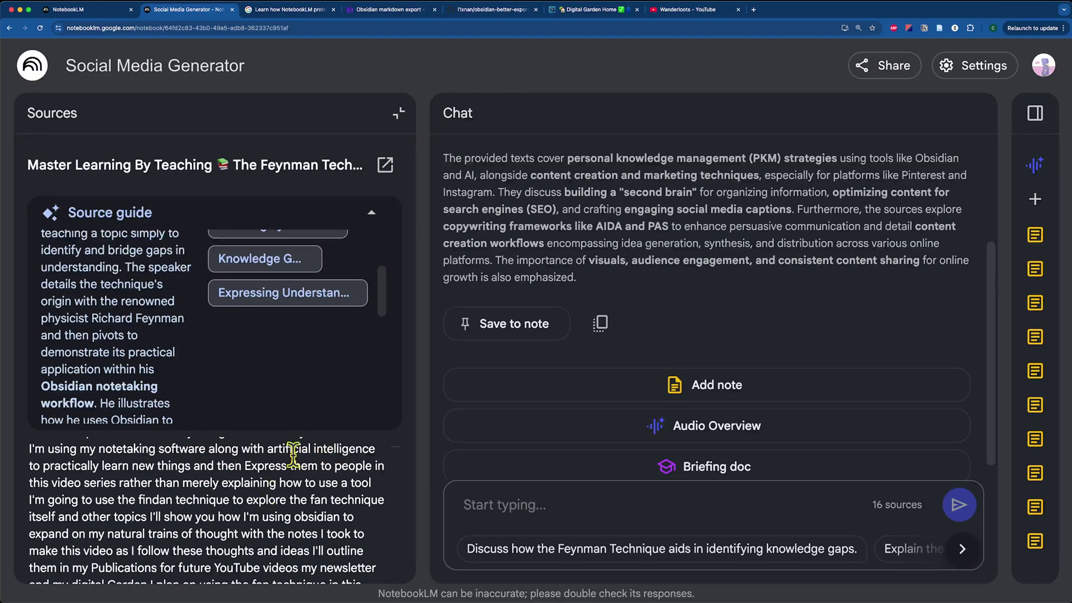
{"action": "left_click", "coordinate": [399, 113]}
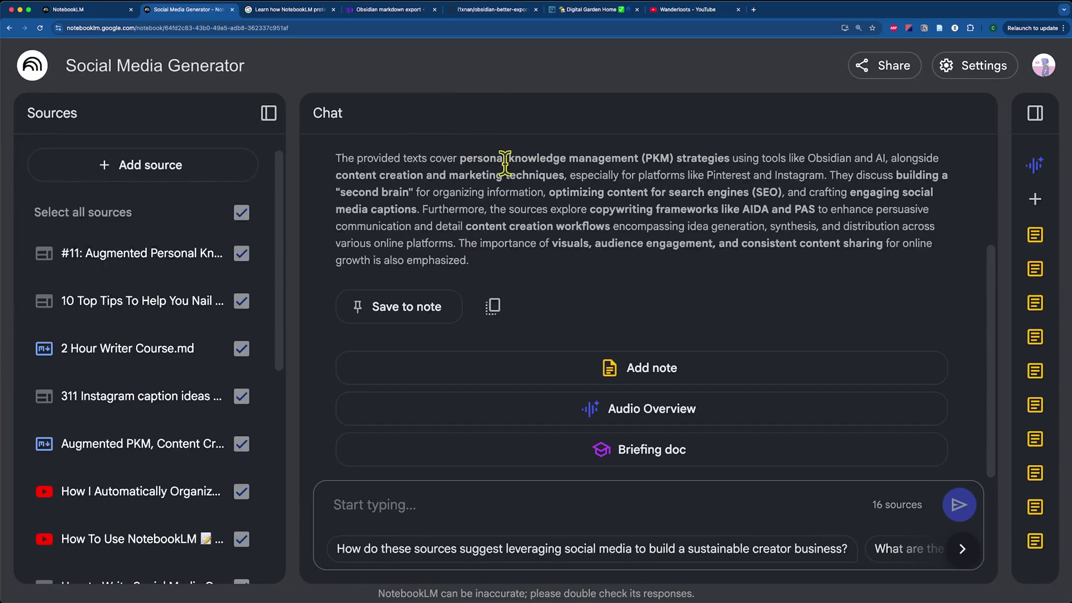
Switch to Obsidian, show the "Leveraging the Feynman Technique" note's file in Finder, and open it in TextEdit
{"action": "left_click", "coordinate": [448, 584]}
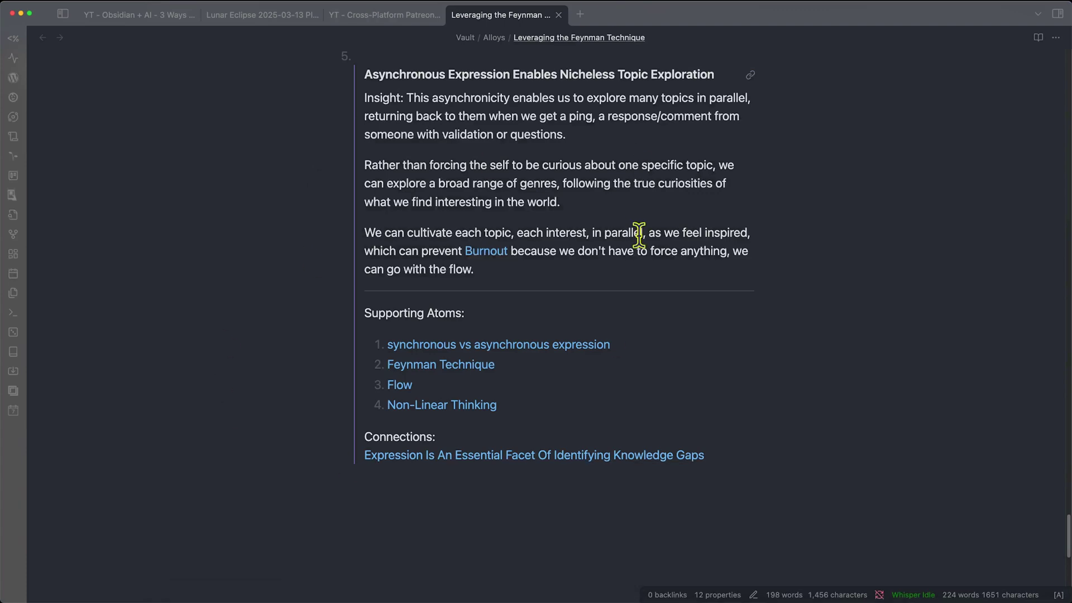
{"action": "scroll", "coordinate": [637, 251], "scroll_direction": "up", "scroll_amount": 5}
{"action": "scroll", "coordinate": [637, 254], "scroll_direction": "up", "scroll_amount": 10}
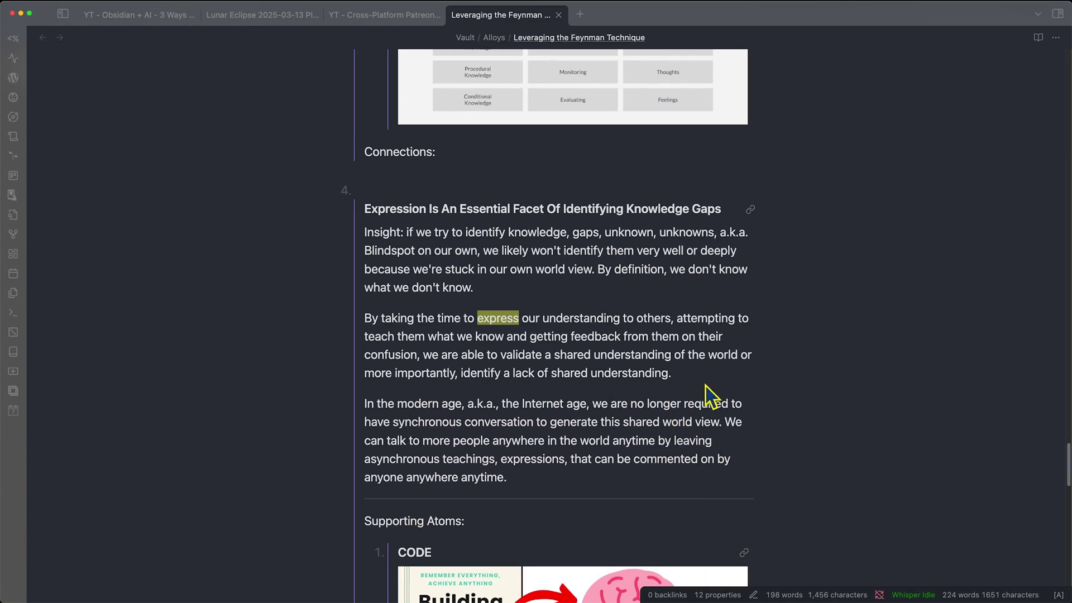
{"action": "scroll", "coordinate": [873, 441], "scroll_direction": "up", "scroll_amount": 20}
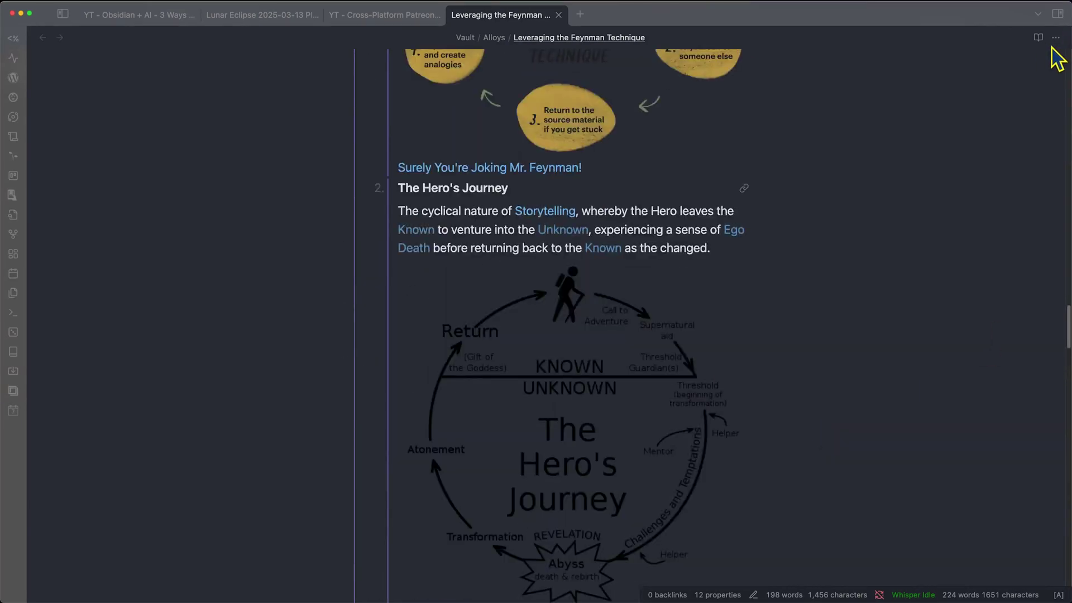
{"action": "mouse_move", "coordinate": [1061, 269]}
{"action": "left_click_drag", "start_coordinate": [1061, 269], "coordinate": [662, 262]}
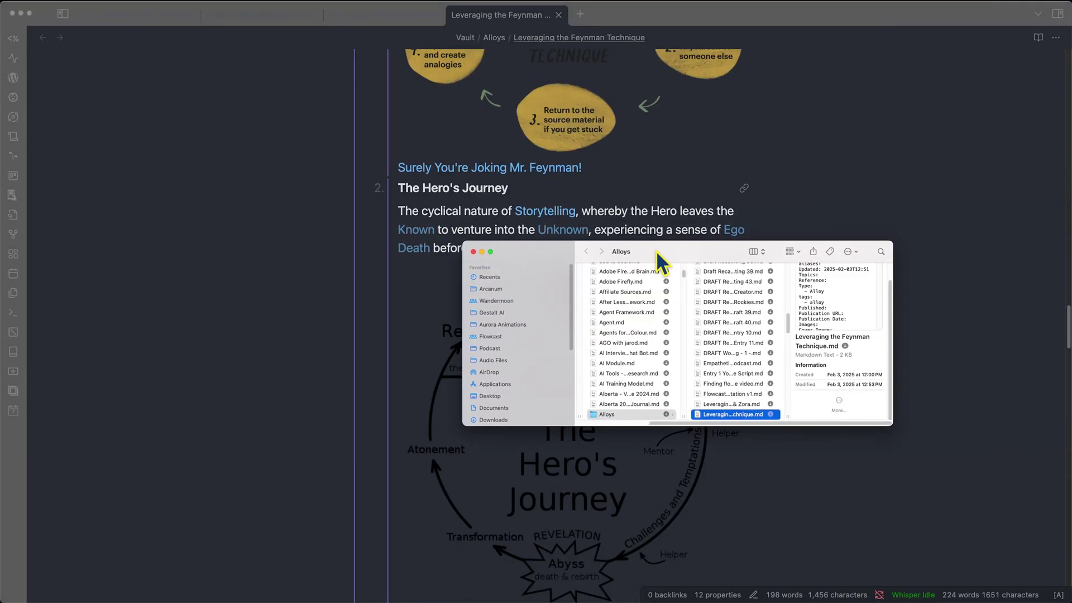
{"action": "right_click", "coordinate": [736, 415]}
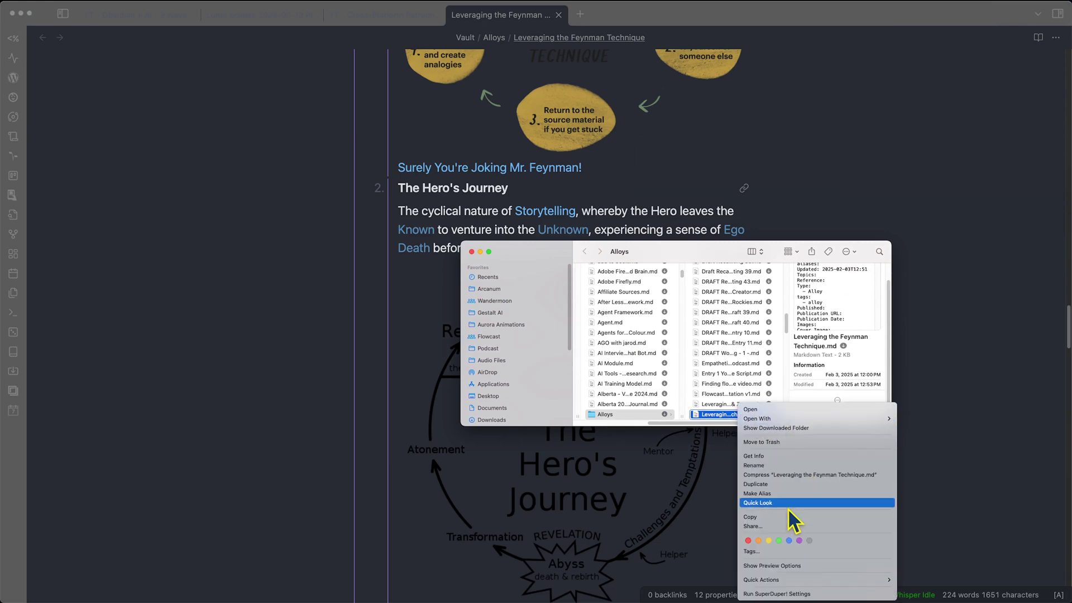
{"action": "mouse_move", "coordinate": [866, 420]}
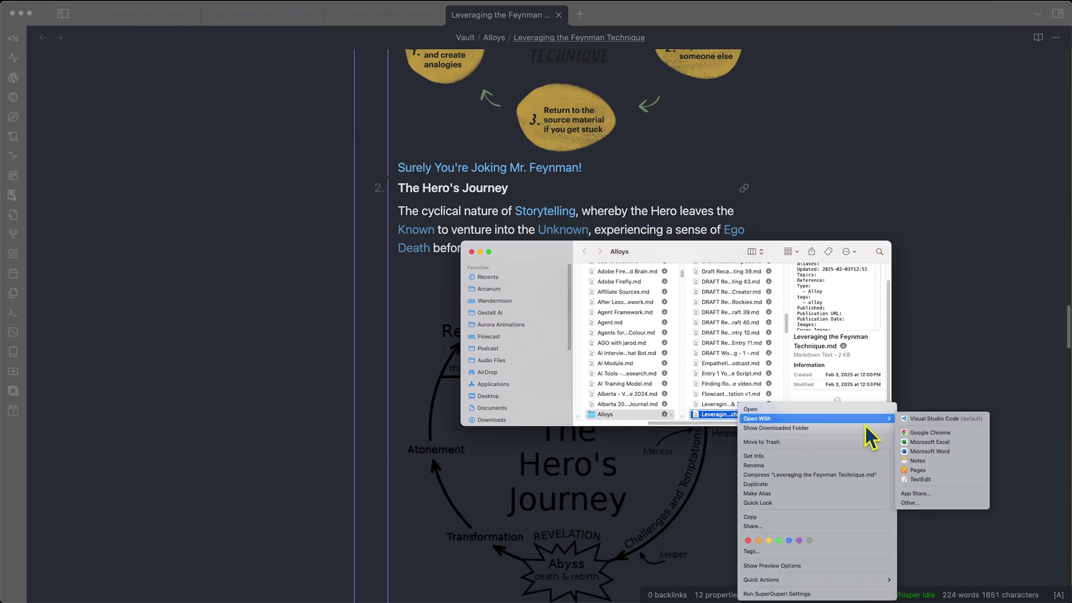
{"action": "left_click", "coordinate": [919, 479]}
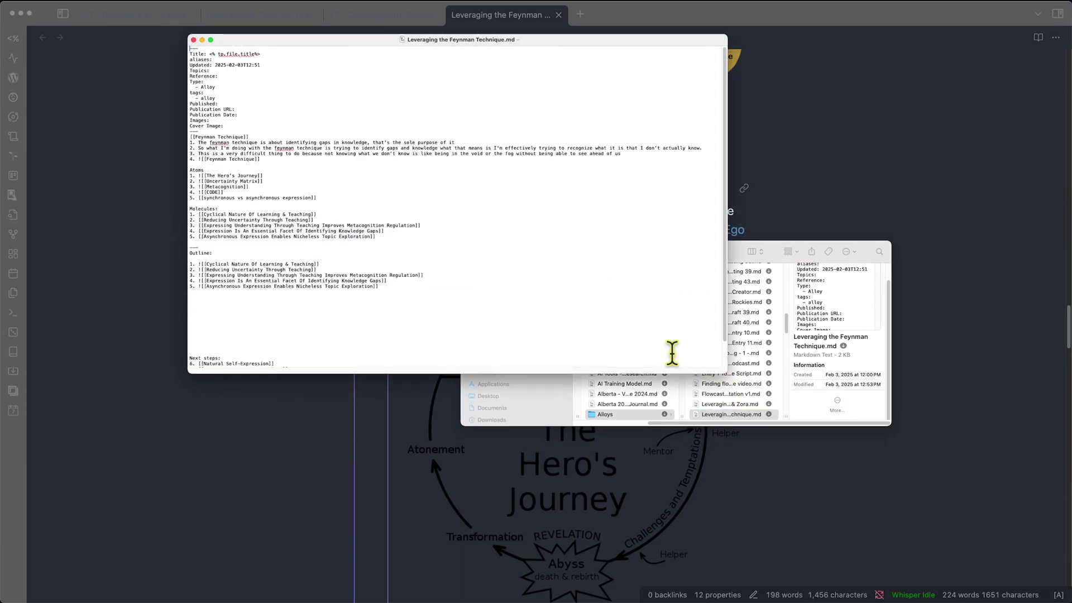
Enlarge the text of the Markdown file and highlight the embed link to The Hero's Journey under Atoms
{"action": "key", "text": "super+plus"}
{"action": "left_click", "coordinate": [218, 258]}
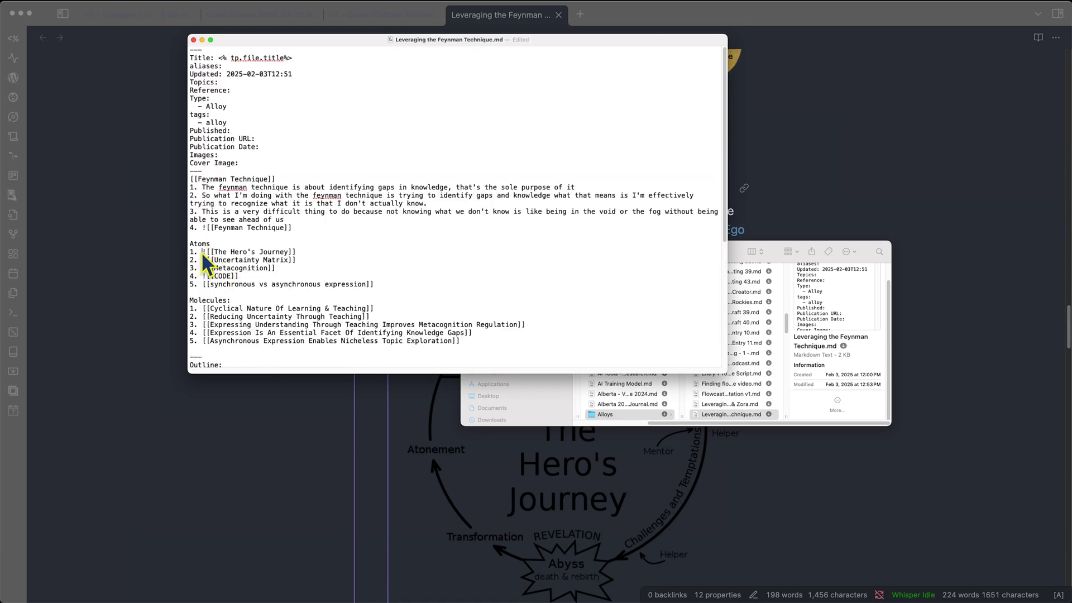
{"action": "left_click_drag", "start_coordinate": [202, 253], "coordinate": [301, 257]}
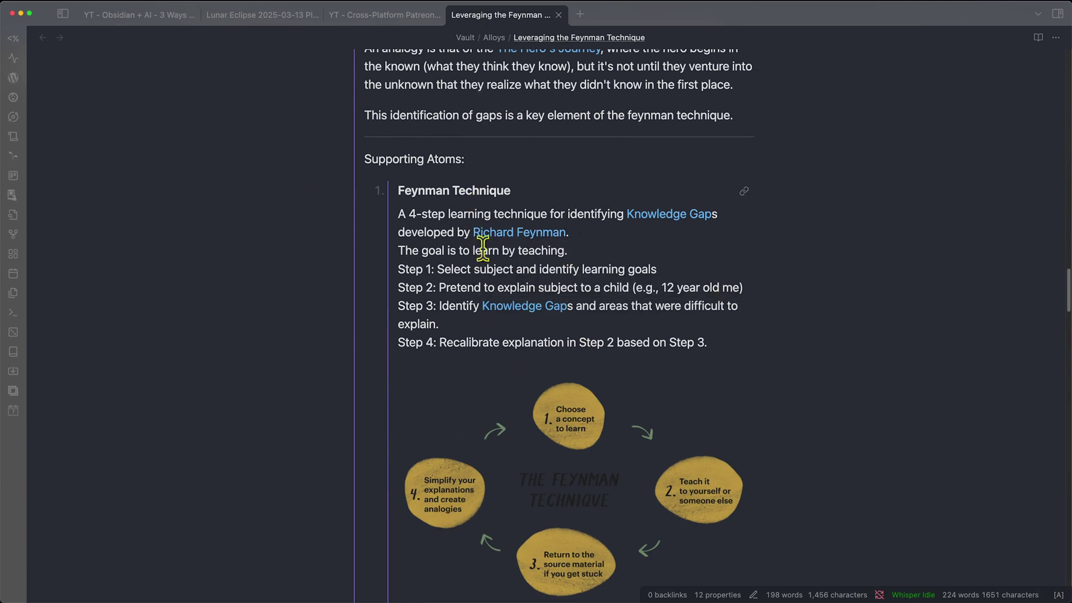
Return to the note in Obsidian and select the first embed under Outline, Cyclical Nature Of Learning & Teaching, revealing its link
{"action": "scroll", "coordinate": [514, 274], "scroll_direction": "up", "scroll_amount": 5}
{"action": "scroll", "coordinate": [514, 274], "scroll_direction": "up", "scroll_amount": 2}
{"action": "left_click_drag", "start_coordinate": [404, 362], "coordinate": [373, 337]}
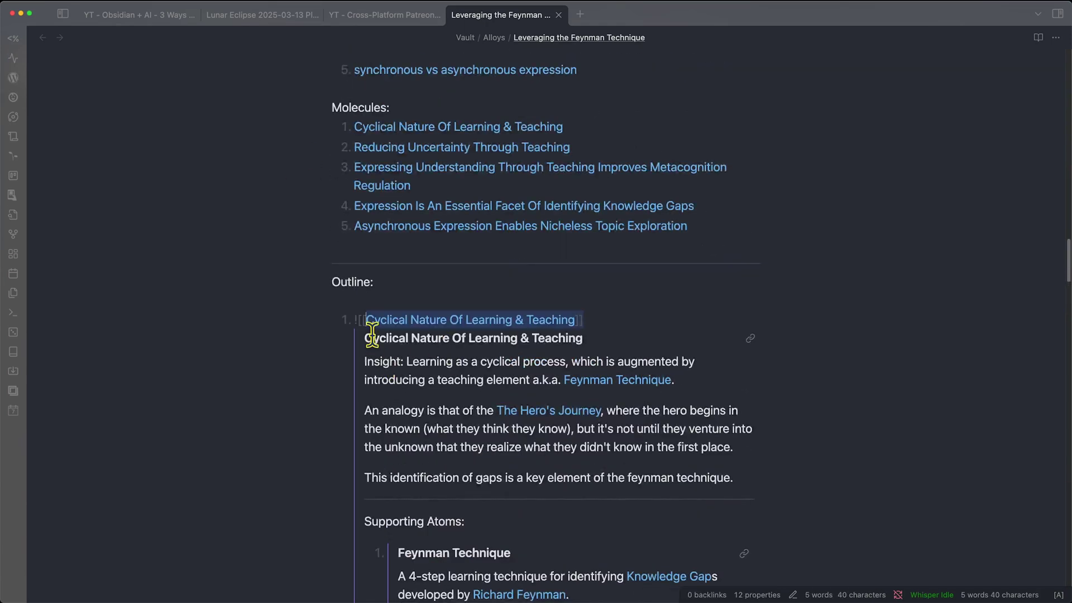
Remove the exclamation mark before the Cyclical Nature Of Learning & Teaching link under Outline, and add it back to restore the embed
{"action": "left_click", "coordinate": [360, 322]}
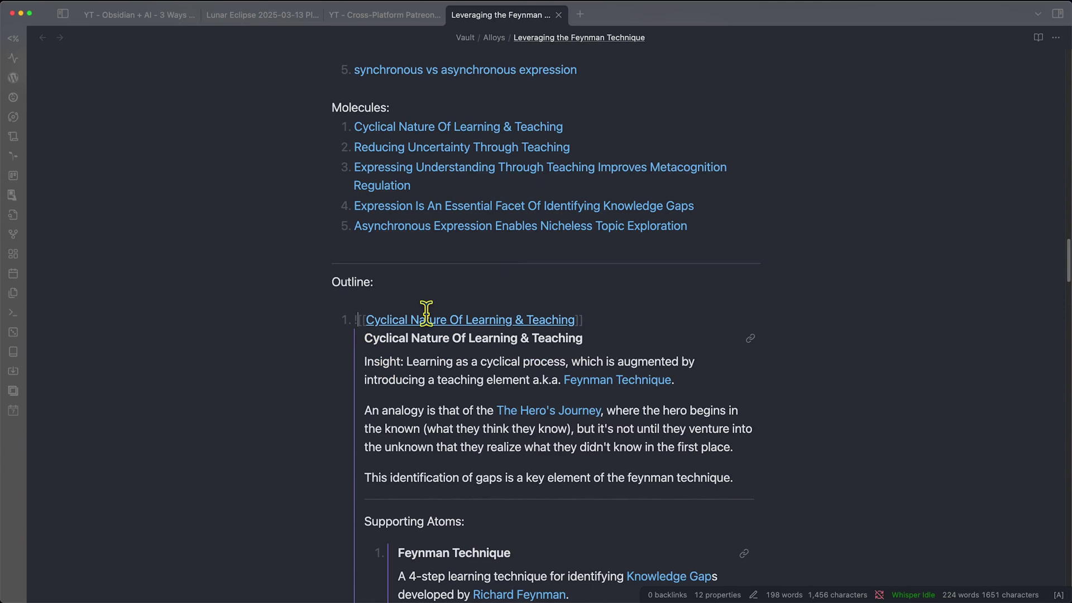
{"action": "key", "text": "BackSpace"}
{"action": "scroll", "coordinate": [530, 338], "scroll_direction": "down", "scroll_amount": 1}
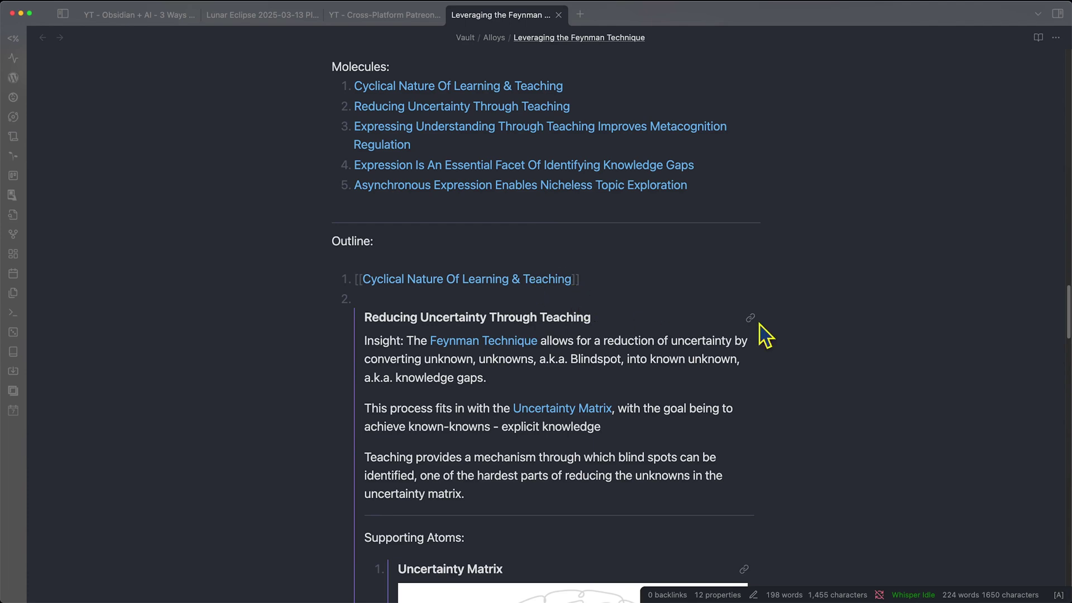
{"action": "type", "text": "!"}
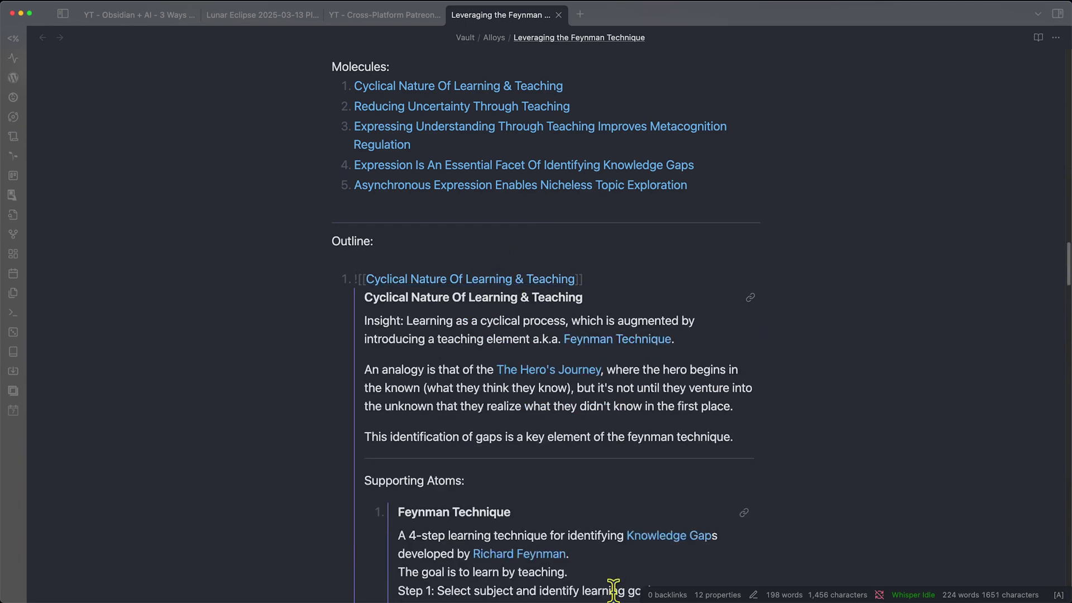
Export the "Leveraging the Feynman Technique" note to PDF with the offered settings and save it in Downloads
{"action": "scroll", "coordinate": [592, 502], "scroll_direction": "down", "scroll_amount": 3}
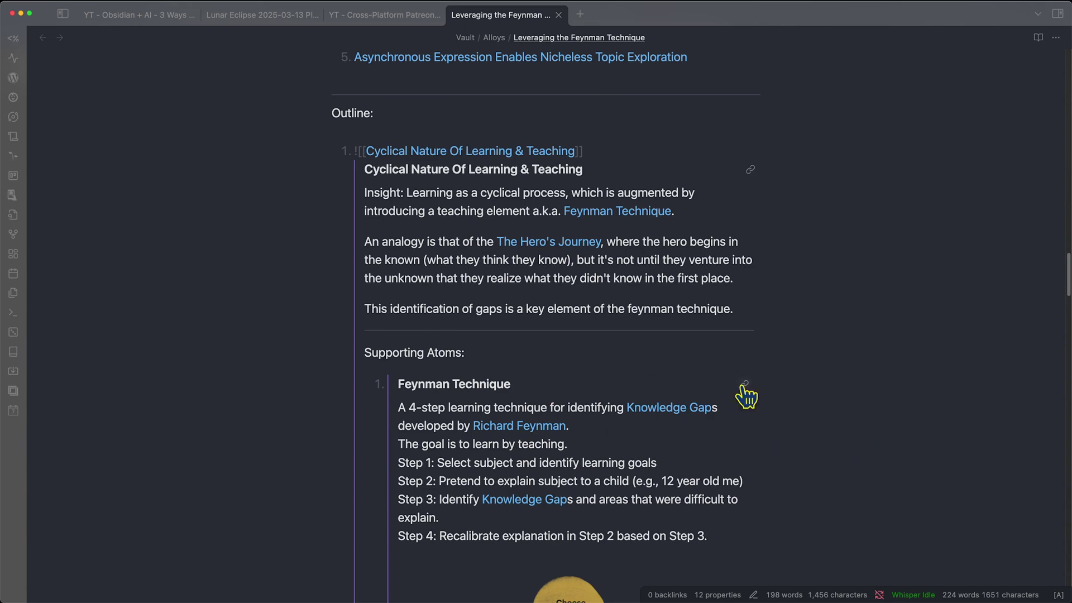
{"action": "scroll", "coordinate": [796, 394], "scroll_direction": "down", "scroll_amount": 8}
{"action": "scroll", "coordinate": [808, 486], "scroll_direction": "down", "scroll_amount": 2}
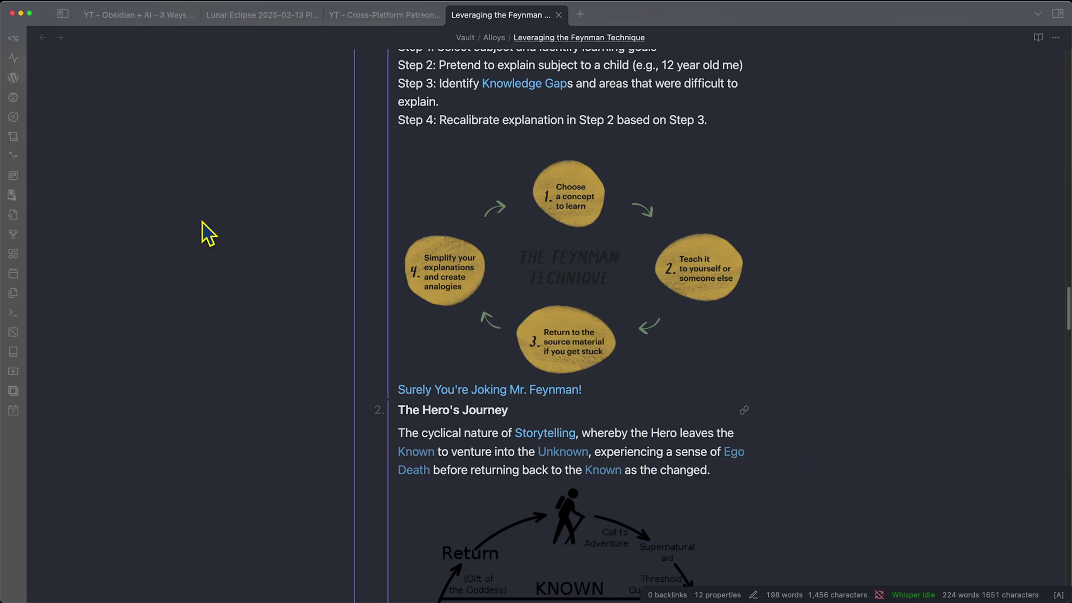
{"action": "key", "text": "super+p"}
{"action": "type", "text": "expor"}
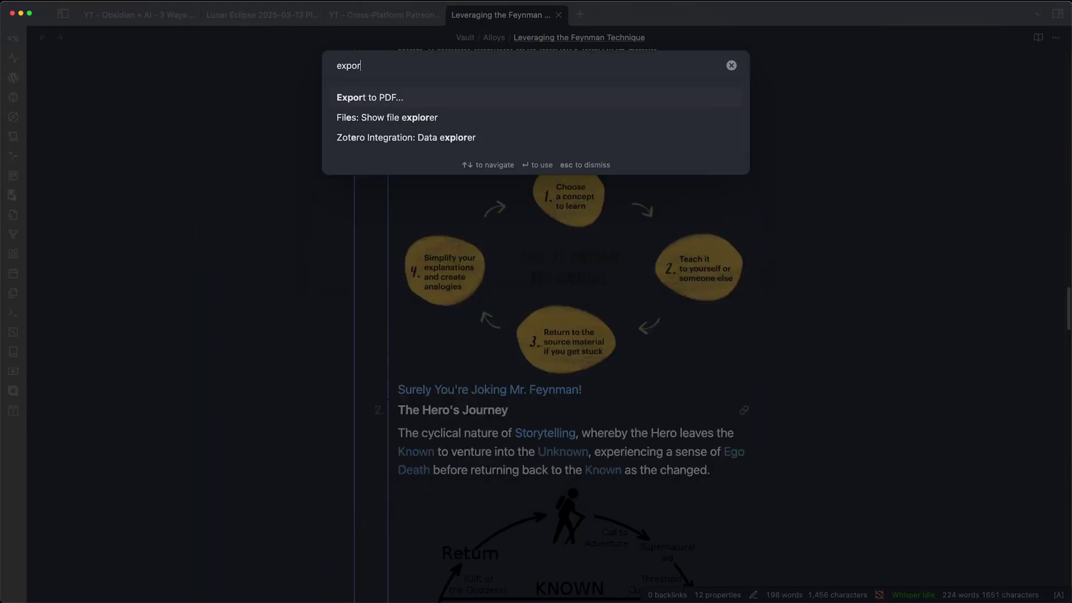
{"action": "key", "text": "Return"}
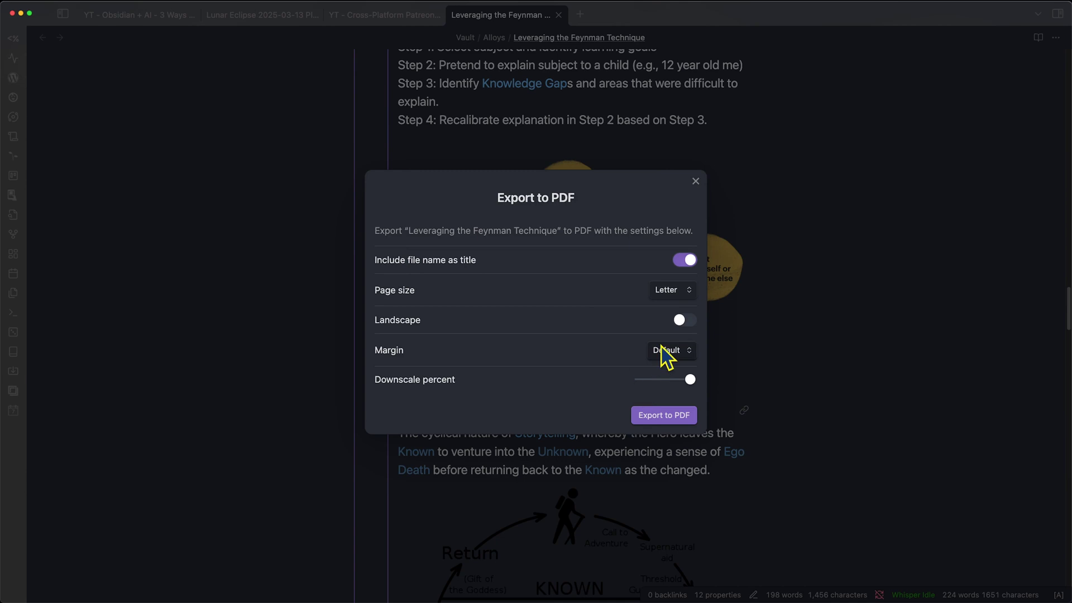
{"action": "left_click", "coordinate": [668, 418]}
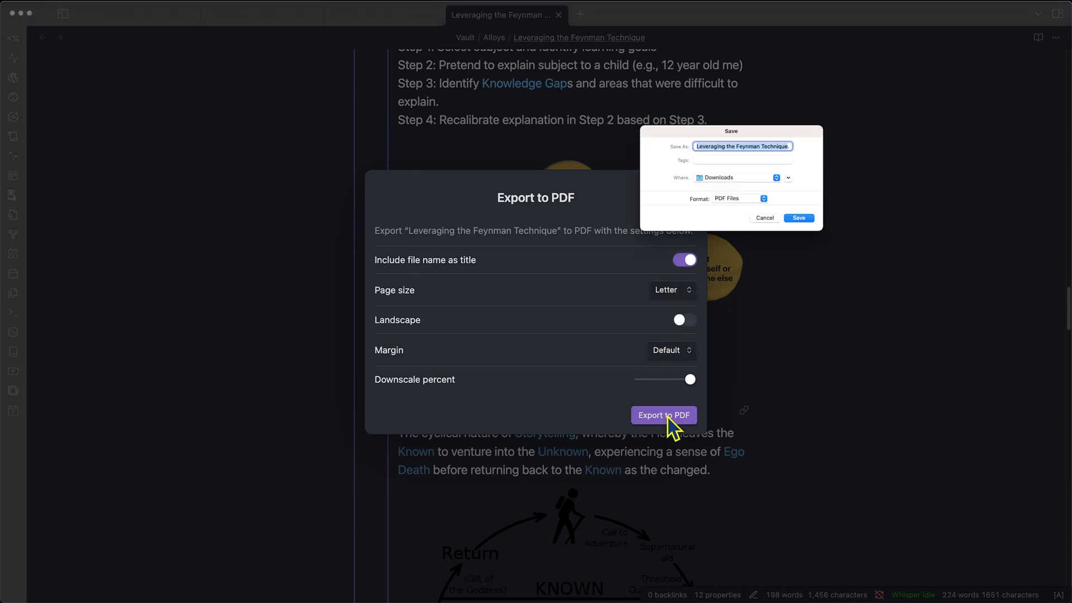
{"action": "left_click", "coordinate": [799, 219]}
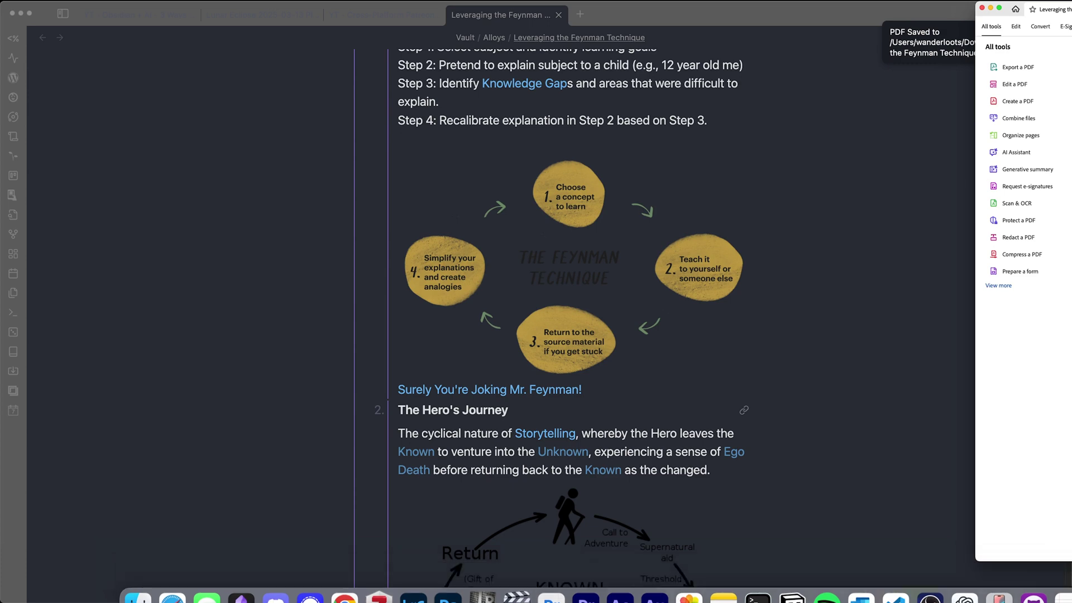
Bring the exported PDF's window fully into view and look through the note's embedded content
{"action": "left_click_drag", "start_coordinate": [1063, 9], "coordinate": [468, 41]}
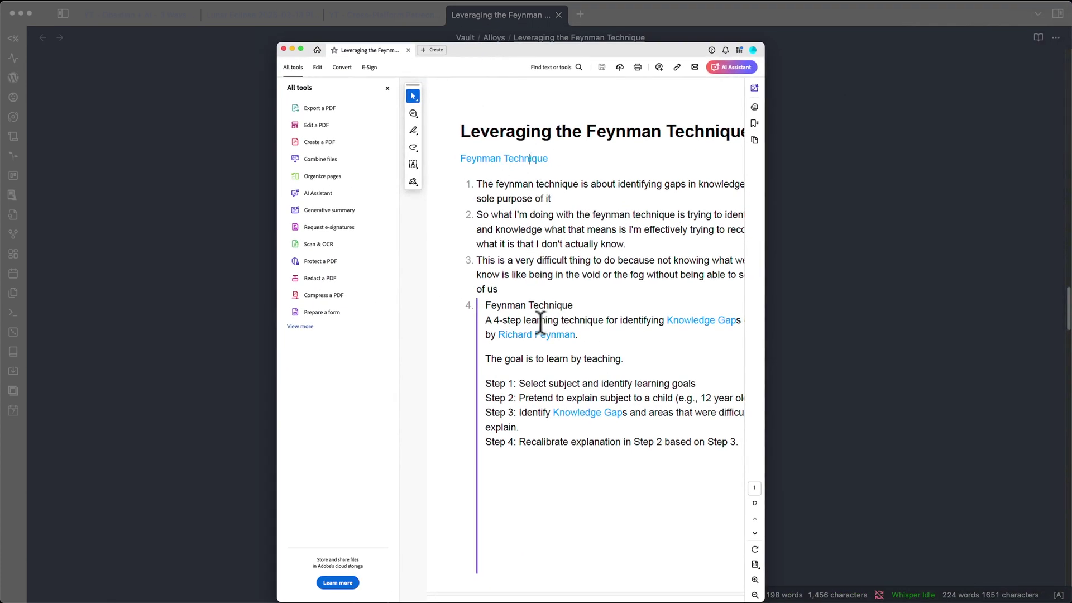
{"action": "scroll", "coordinate": [514, 302], "scroll_direction": "down", "scroll_amount": 2}
{"action": "left_click_drag", "start_coordinate": [472, 212], "coordinate": [469, 283]}
Switch to the Social Media Generator notebook in NotebookLM, show the options for adding sources, and close them without adding anything
{"action": "left_click", "coordinate": [502, 443]}
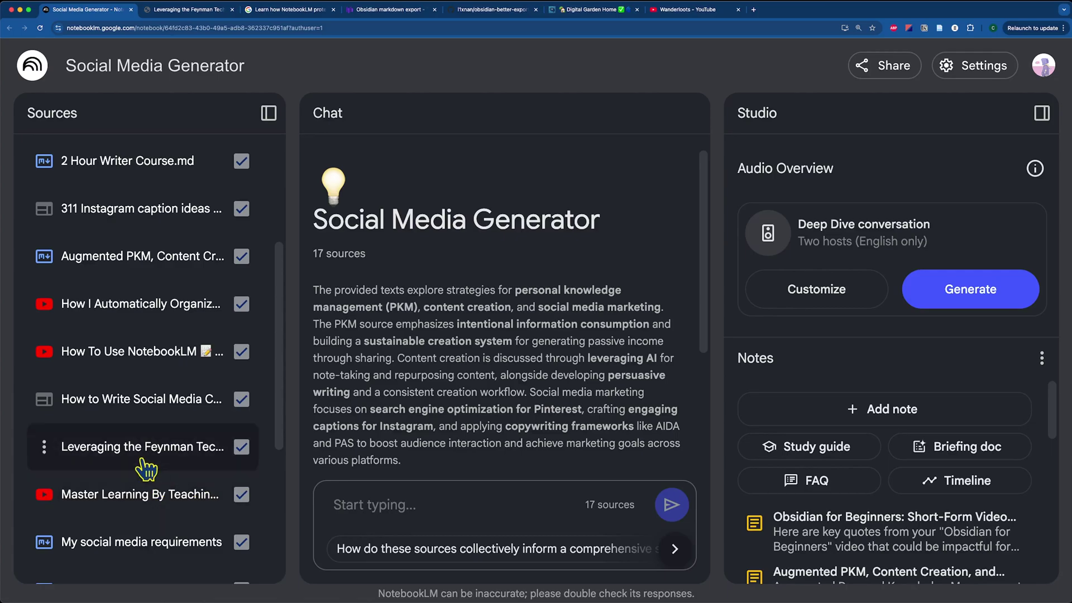
{"action": "scroll", "coordinate": [162, 190], "scroll_direction": "up", "scroll_amount": 4}
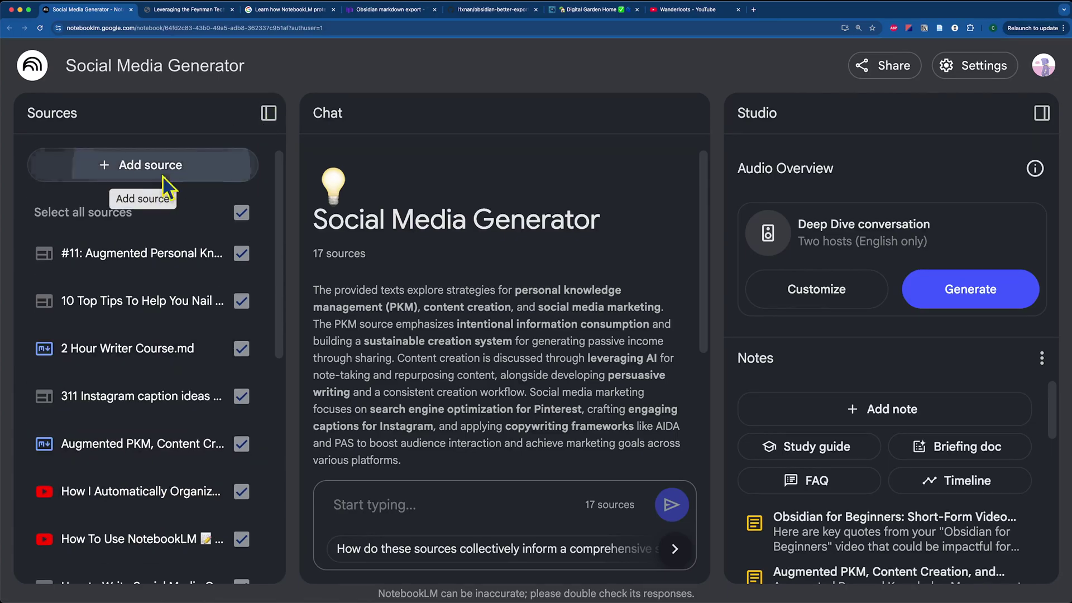
{"action": "left_click", "coordinate": [162, 165]}
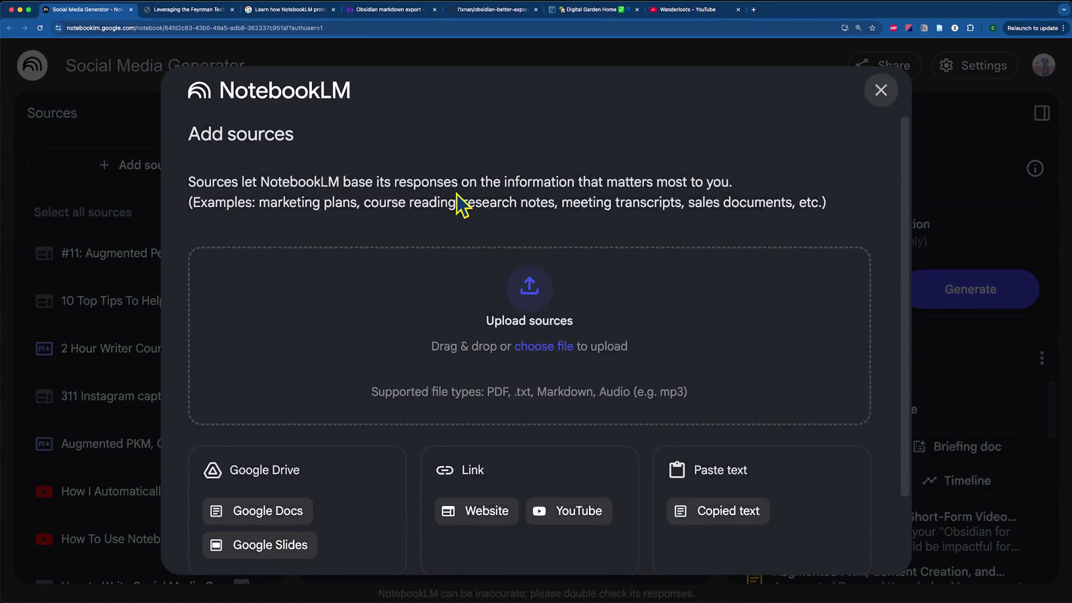
{"action": "left_click", "coordinate": [109, 490]}
{"action": "scroll", "coordinate": [134, 508], "scroll_direction": "down", "scroll_amount": 3}
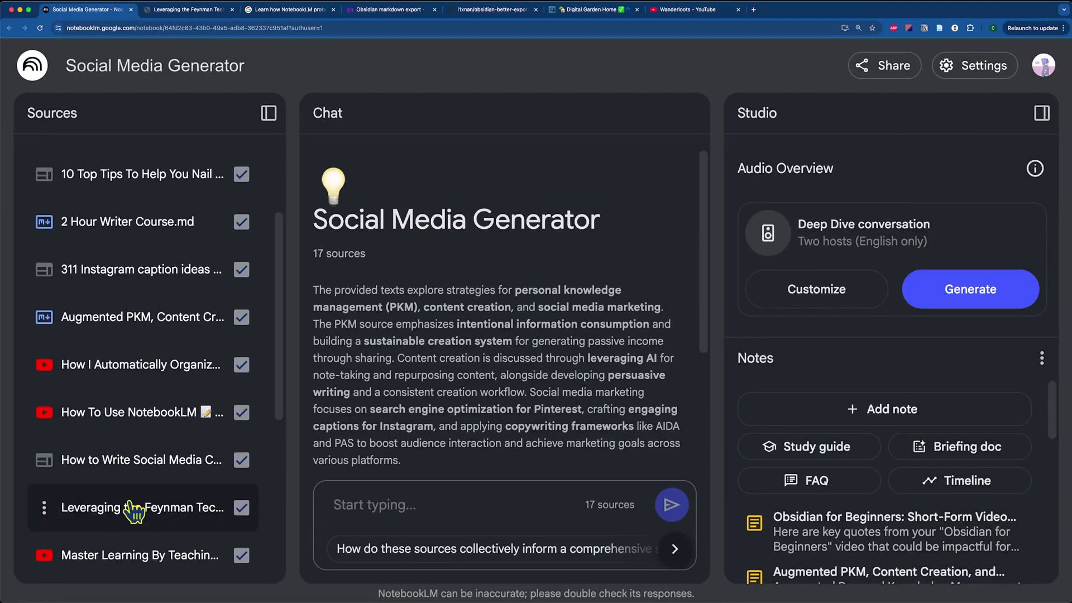
Open the "Leveraging the Feynman Technique.pdf" source, look through its extracted text, and return to the source list
{"action": "left_click", "coordinate": [134, 509]}
{"action": "scroll", "coordinate": [279, 391], "scroll_direction": "down", "scroll_amount": 5}
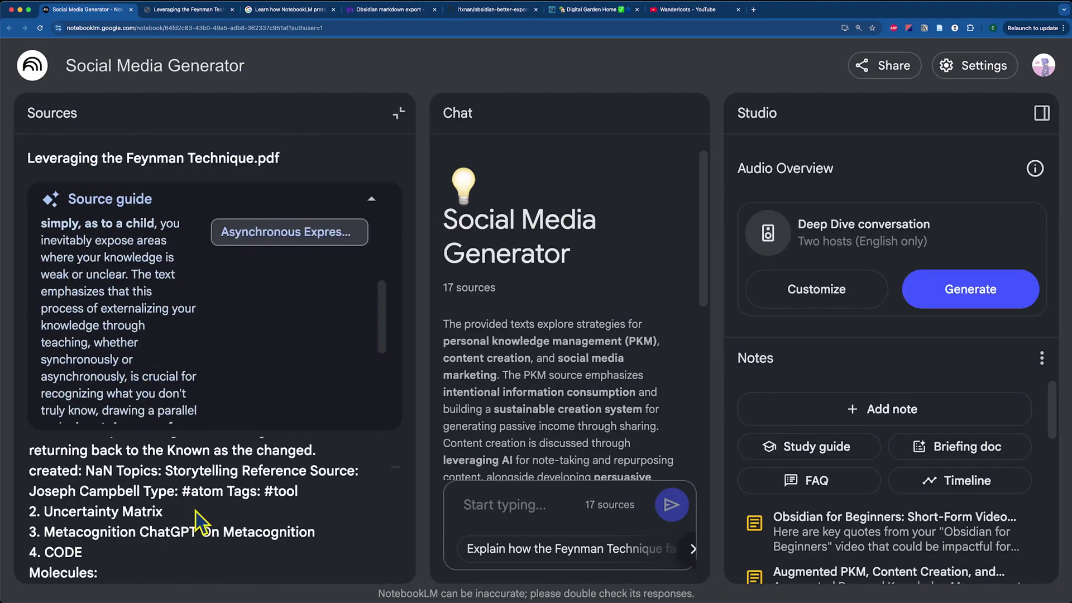
{"action": "scroll", "coordinate": [196, 510], "scroll_direction": "down", "scroll_amount": 6}
{"action": "scroll", "coordinate": [196, 511], "scroll_direction": "down", "scroll_amount": 5}
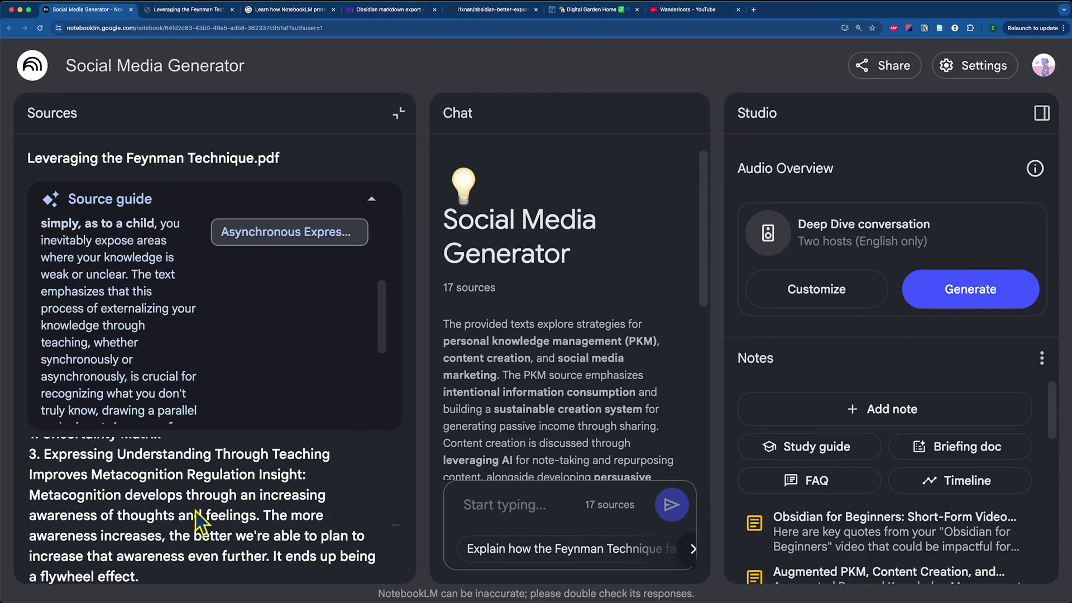
{"action": "scroll", "coordinate": [197, 522], "scroll_direction": "down", "scroll_amount": 5}
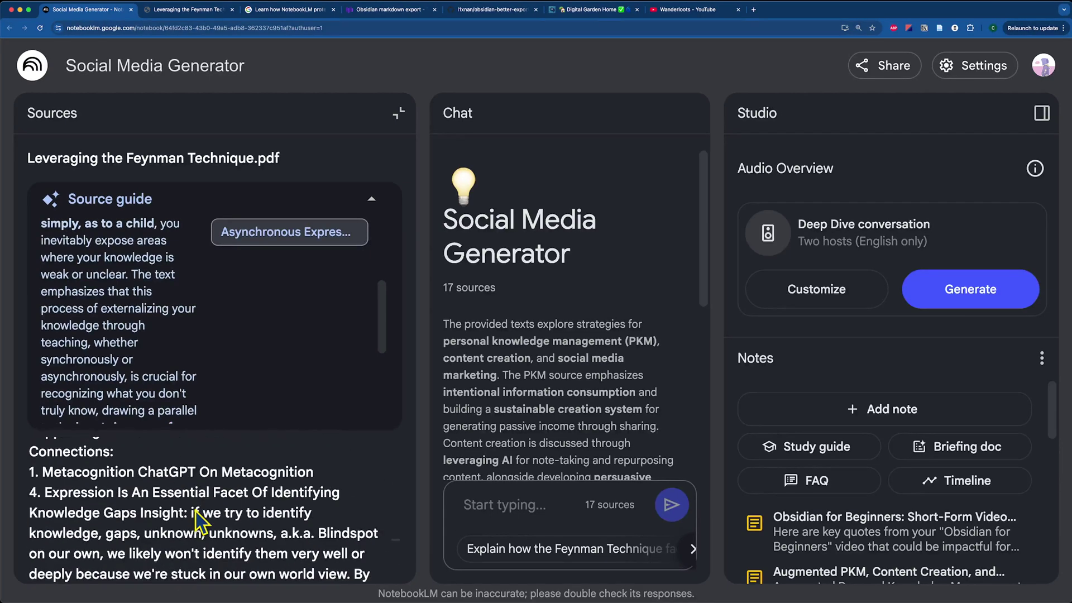
{"action": "left_click", "coordinate": [399, 112]}
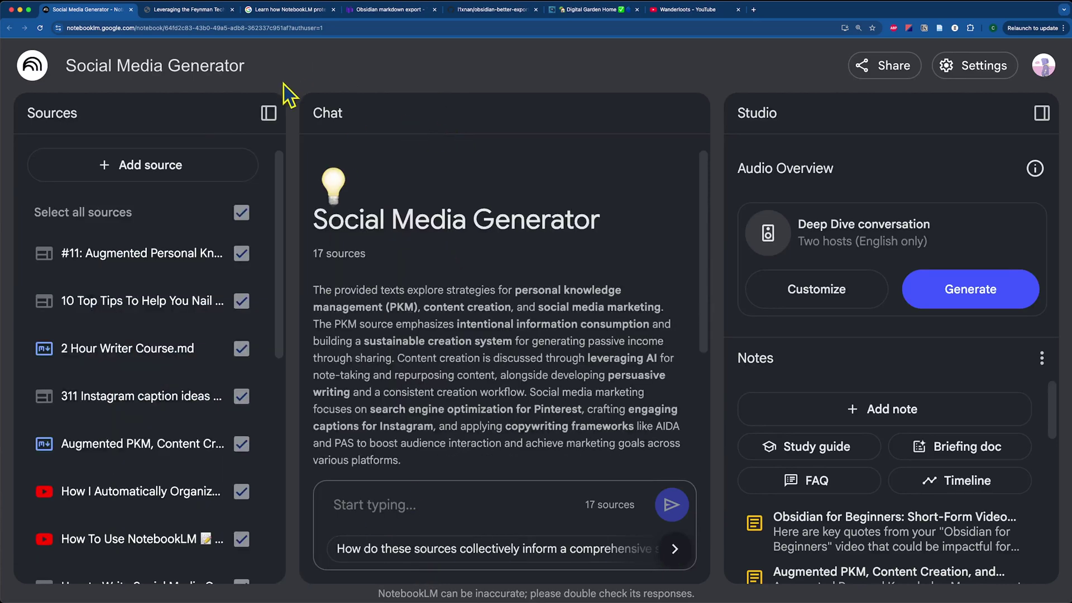
Locate the Feynman Technique PDF and video in the source list, and collapse the list to widen the chat
{"action": "scroll", "coordinate": [195, 539], "scroll_direction": "down", "scroll_amount": 2}
{"action": "scroll", "coordinate": [193, 547], "scroll_direction": "down", "scroll_amount": 1}
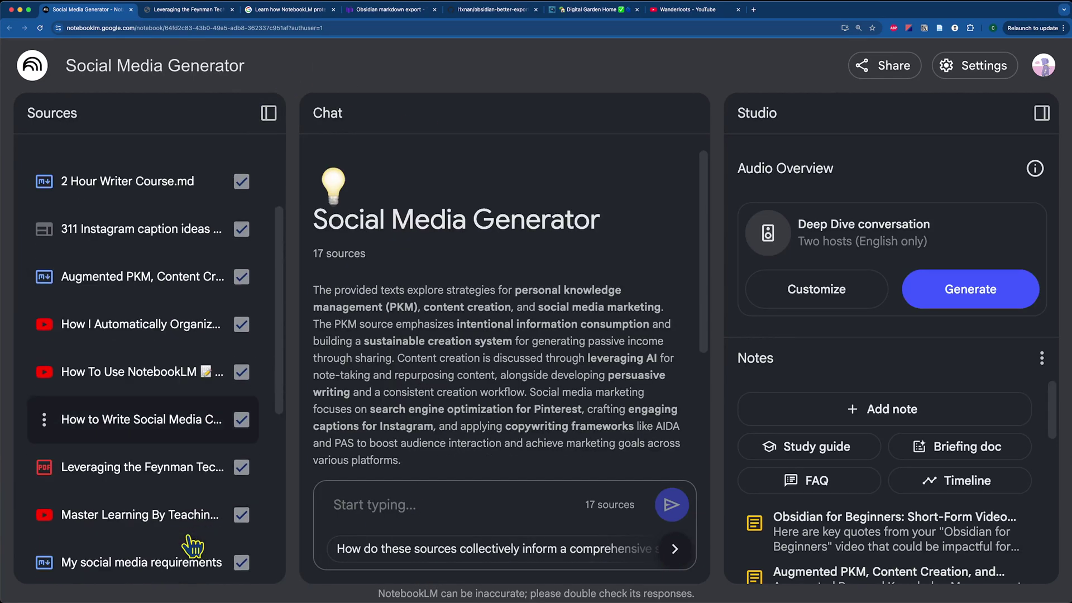
{"action": "left_click", "coordinate": [270, 115]}
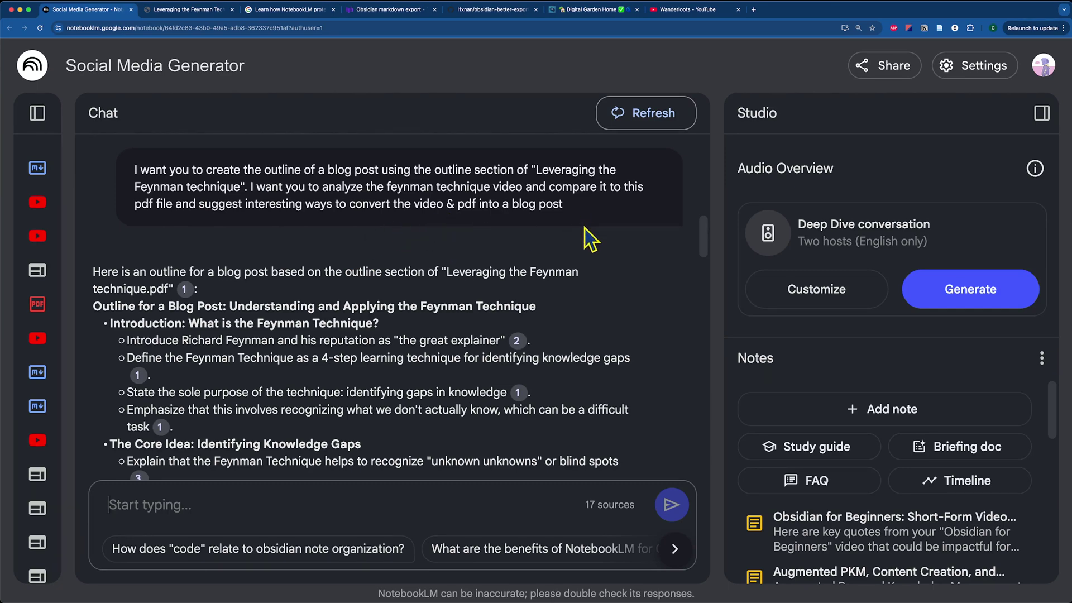
Examine the blog post outline in the chat answer, checking its citations to the PDF and the video
{"action": "scroll", "coordinate": [609, 385], "scroll_direction": "down", "scroll_amount": 1}
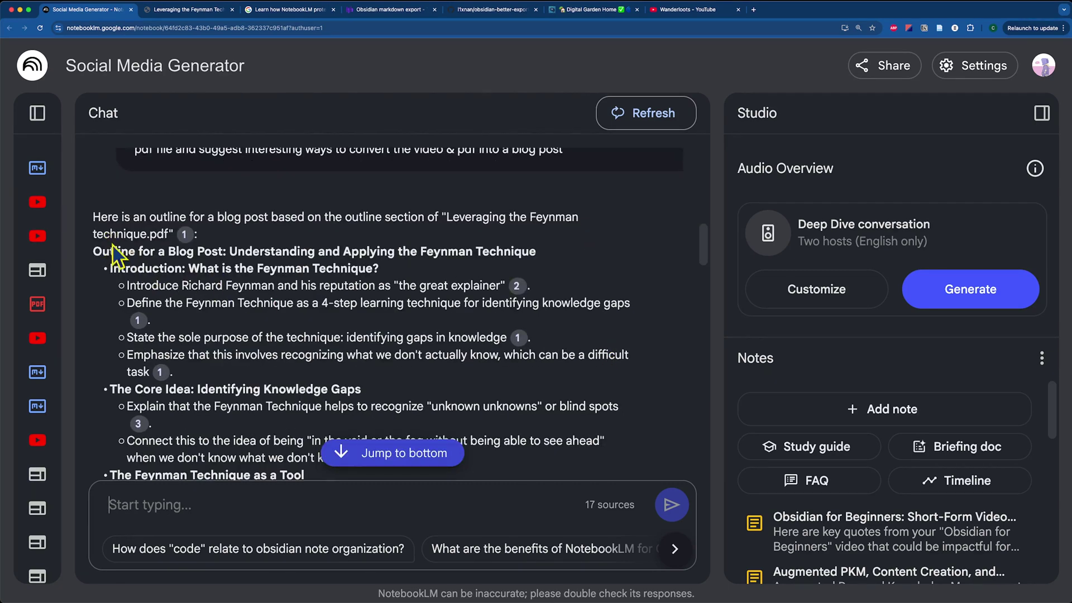
{"action": "mouse_move", "coordinate": [185, 244]}
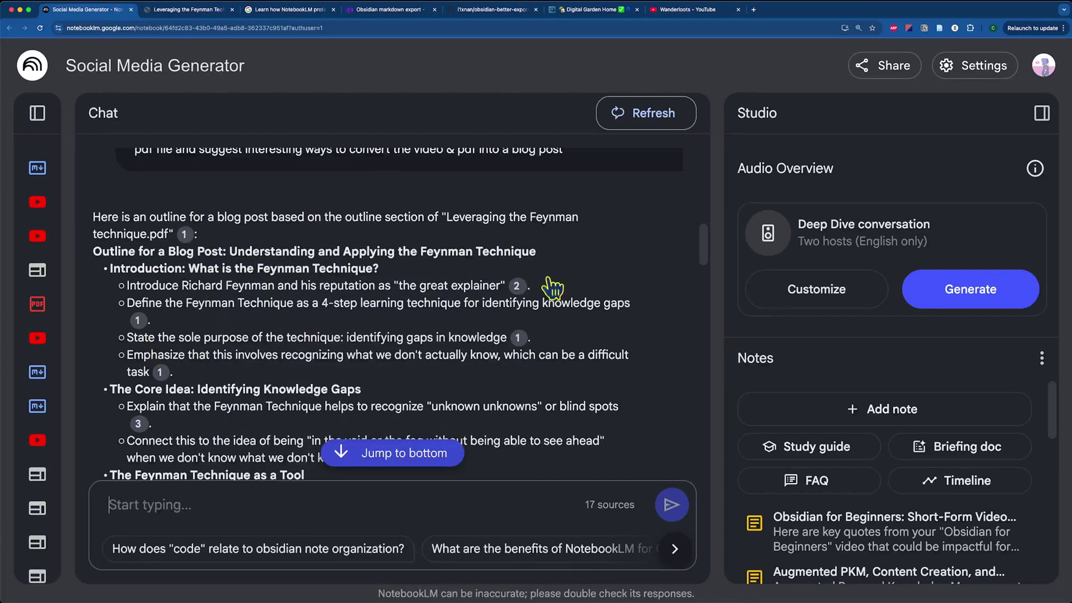
{"action": "mouse_move", "coordinate": [517, 288]}
{"action": "scroll", "coordinate": [620, 413], "scroll_direction": "down", "scroll_amount": 10}
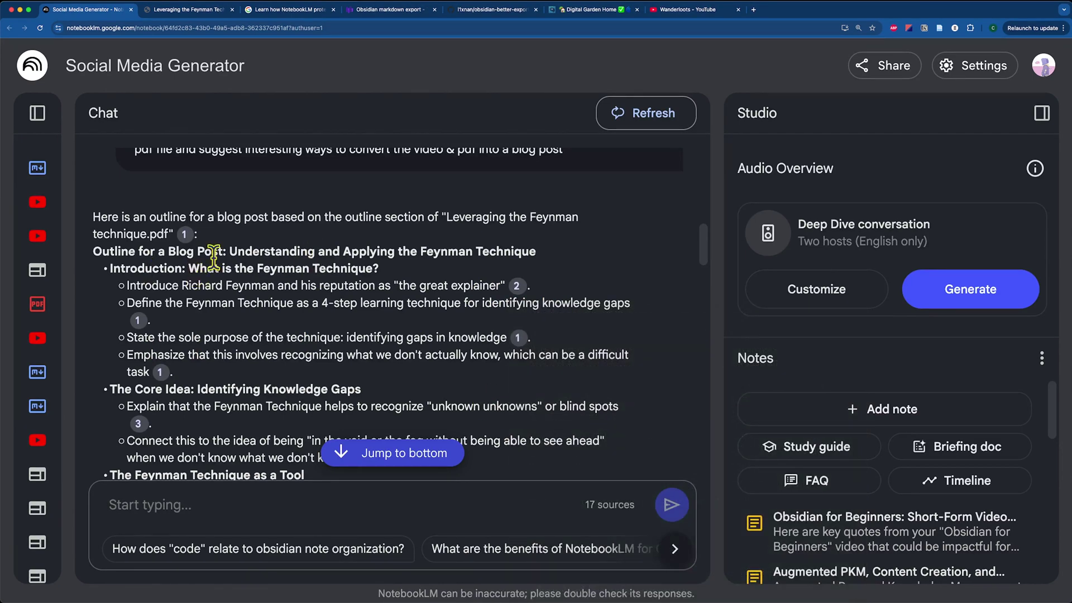
{"action": "scroll", "coordinate": [324, 289], "scroll_direction": "down", "scroll_amount": 4}
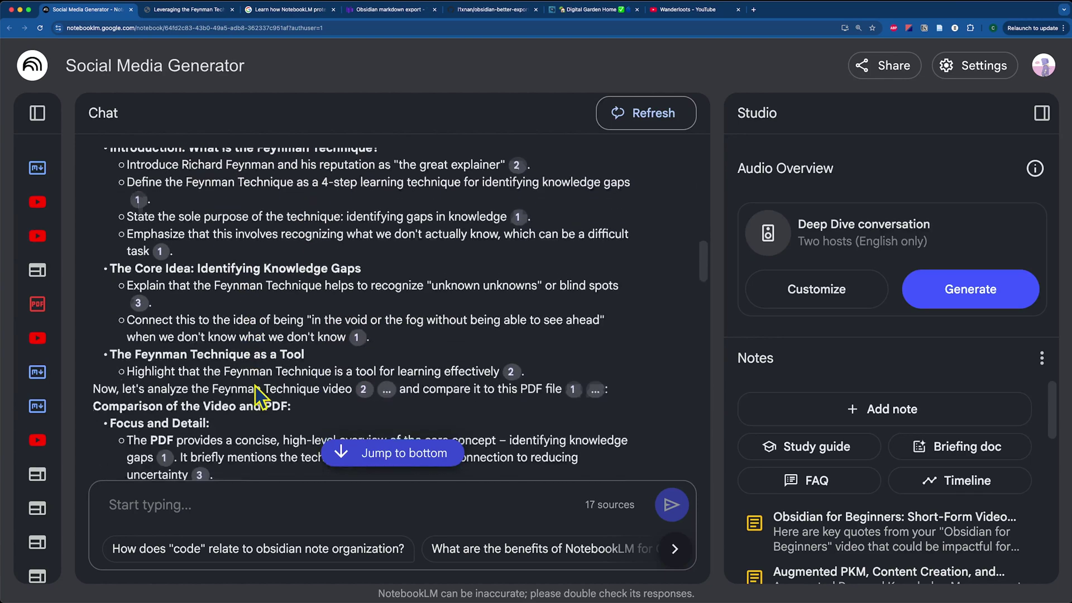
{"action": "scroll", "coordinate": [223, 369], "scroll_direction": "down", "scroll_amount": 3}
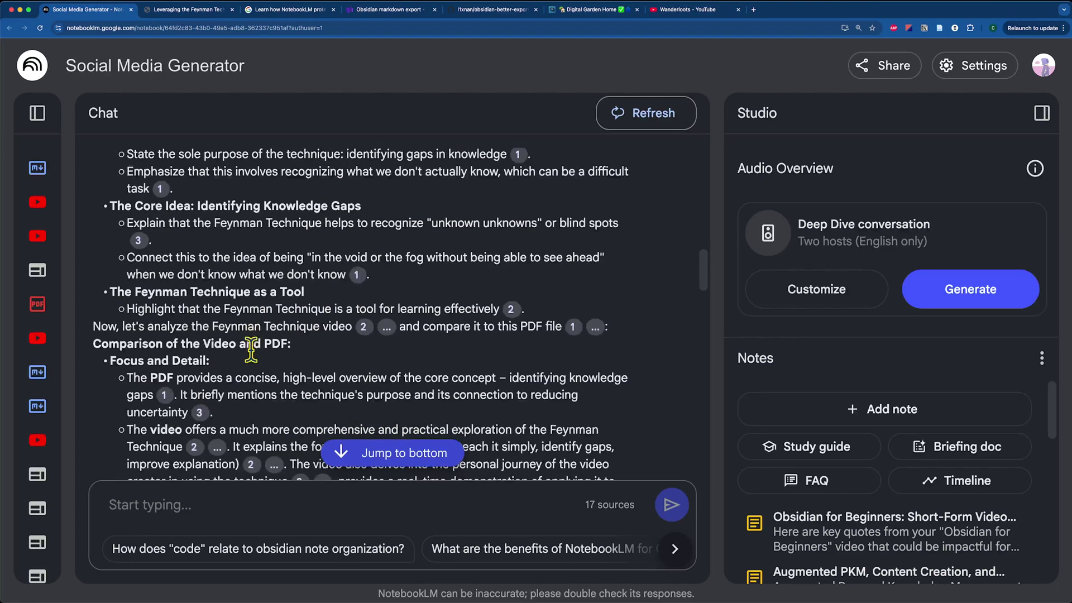
Read the answer's Comparison of the Video and PDF, highlighting the Focus and Detail statements about the PDF and the video
{"action": "scroll", "coordinate": [253, 366], "scroll_direction": "down", "scroll_amount": 2}
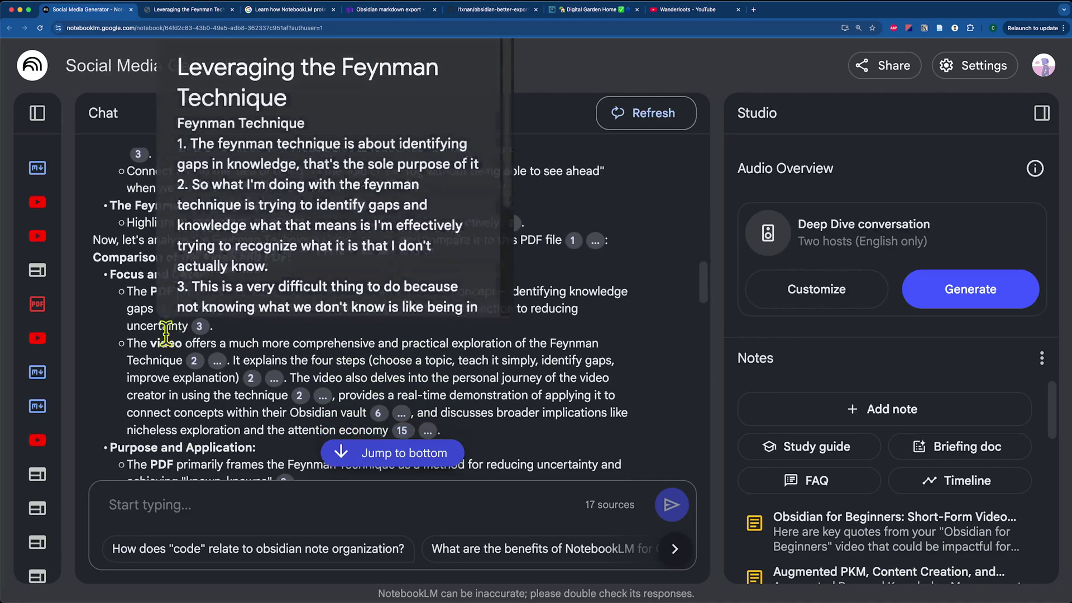
{"action": "scroll", "coordinate": [357, 346], "scroll_direction": "down", "scroll_amount": 3}
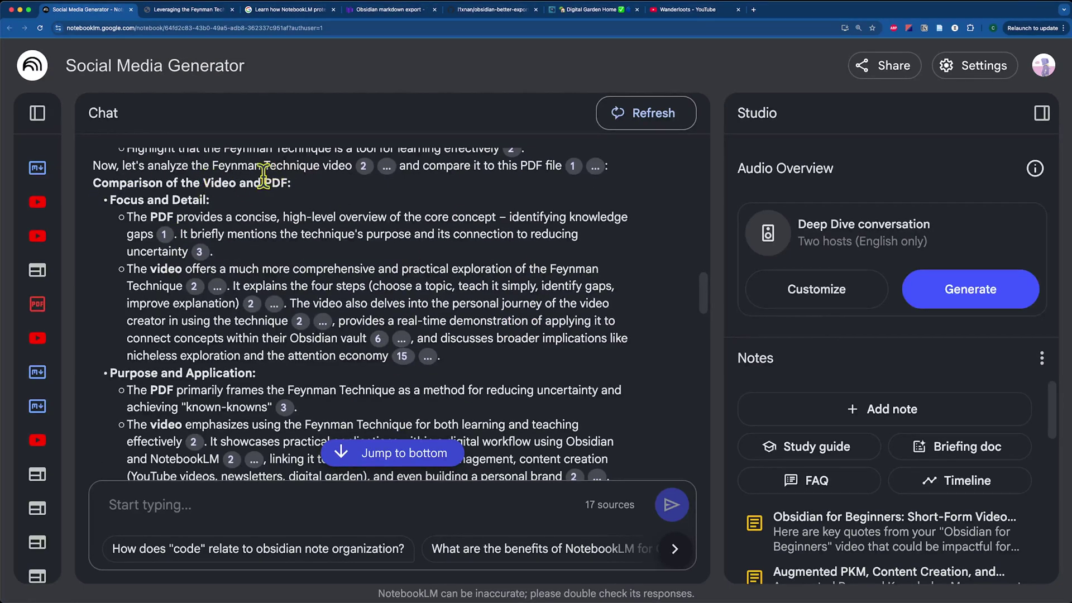
{"action": "left_click_drag", "start_coordinate": [150, 216], "coordinate": [500, 216]}
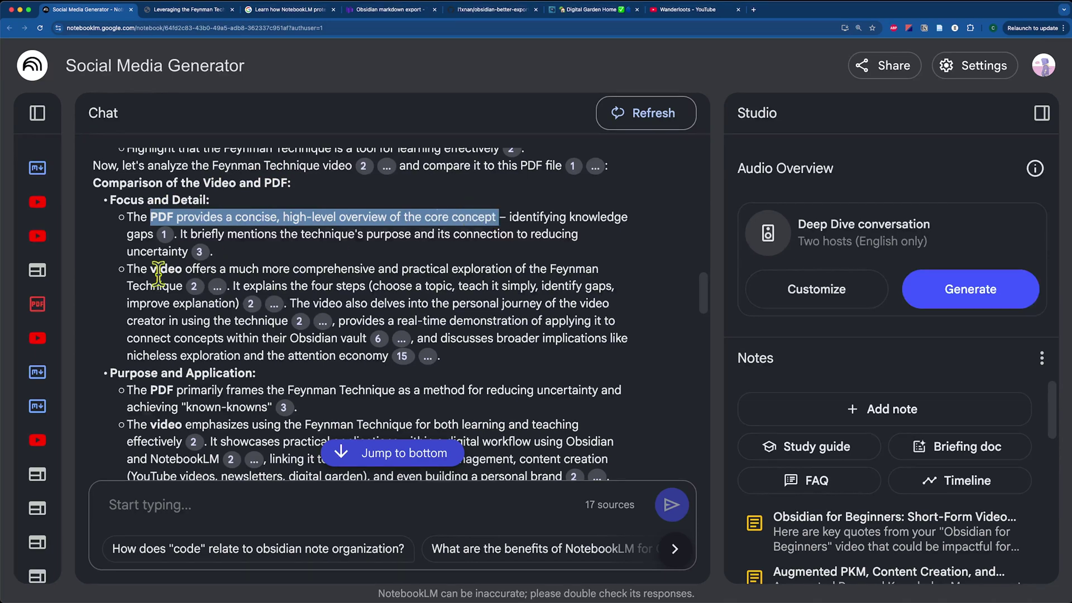
{"action": "left_click_drag", "start_coordinate": [142, 270], "coordinate": [570, 268]}
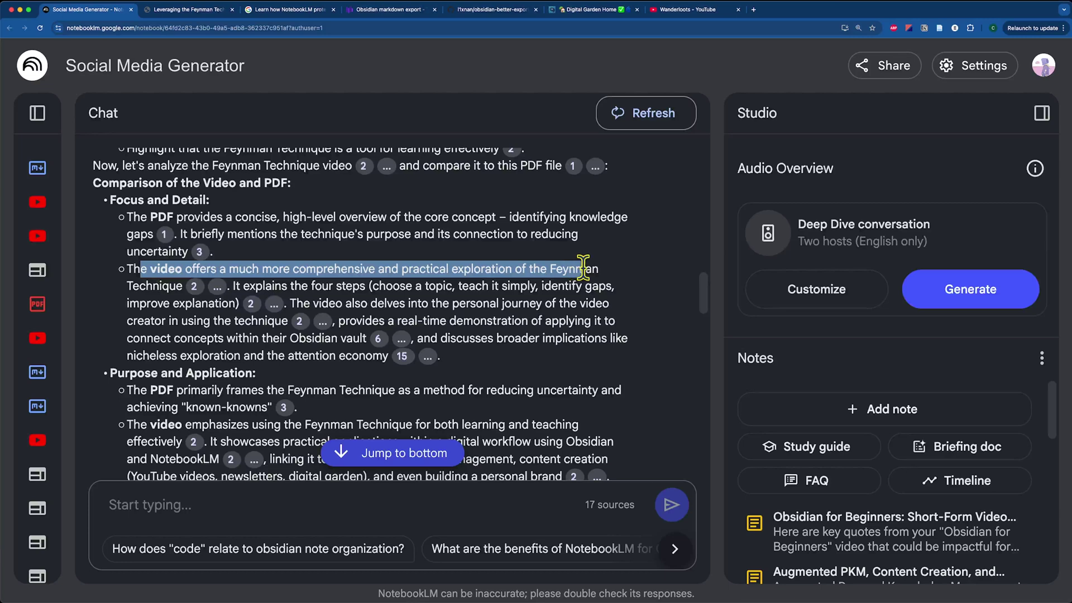
{"action": "left_click", "coordinate": [582, 269]}
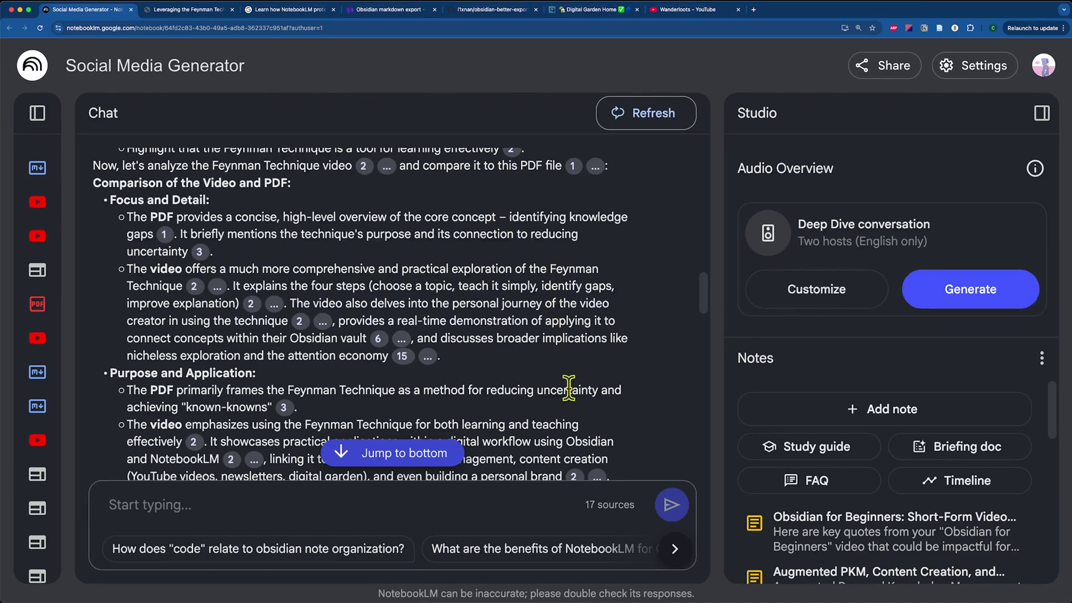
{"action": "scroll", "coordinate": [570, 391], "scroll_direction": "down", "scroll_amount": 2}
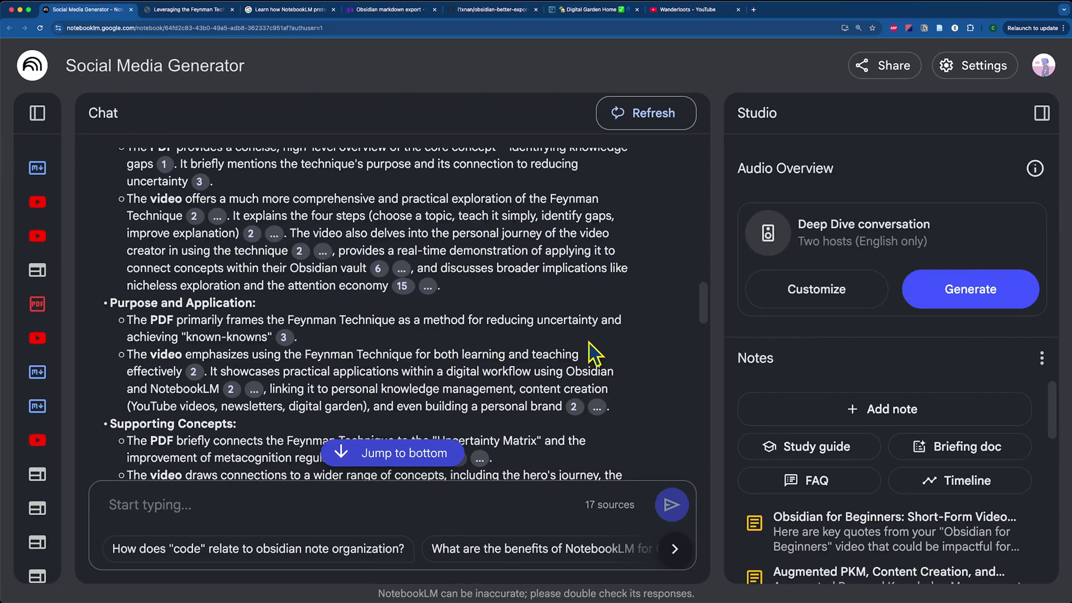
{"action": "scroll", "coordinate": [594, 354], "scroll_direction": "down", "scroll_amount": 1}
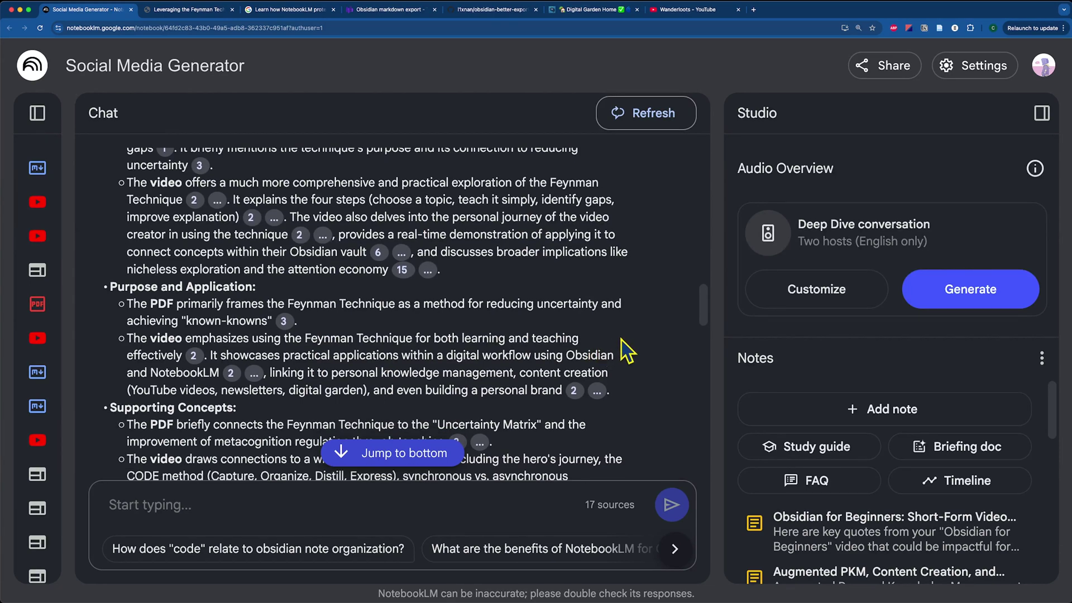
Review the suggested ways to convert the video and PDF into a blog post, highlighting the first suggestion's title
{"action": "scroll", "coordinate": [460, 306], "scroll_direction": "down", "scroll_amount": 10}
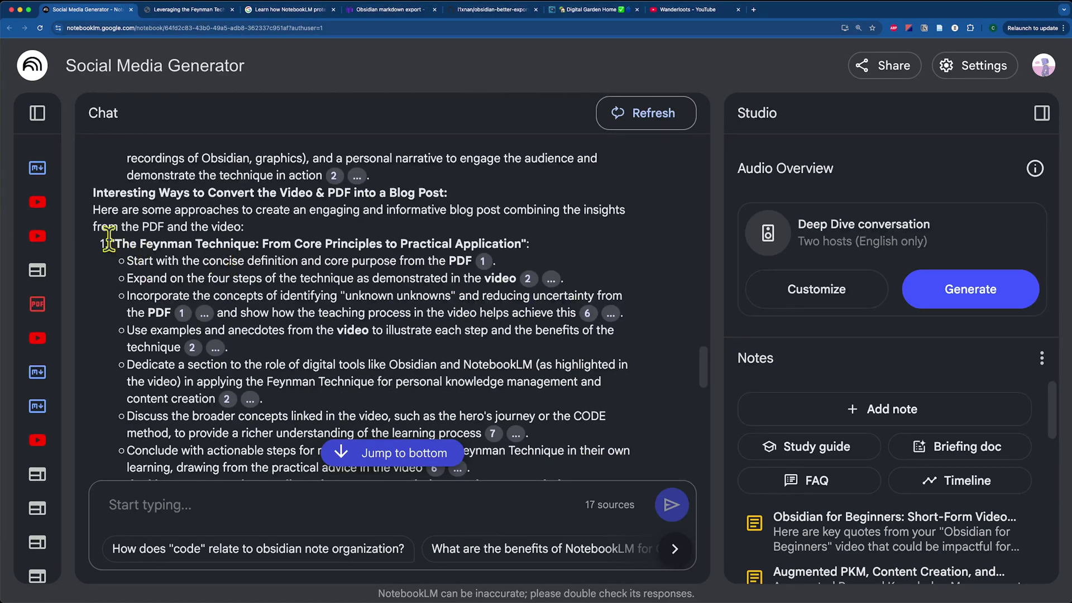
{"action": "left_click_drag", "start_coordinate": [113, 240], "coordinate": [526, 240]}
{"action": "left_click", "coordinate": [544, 256]}
{"action": "left_click_drag", "start_coordinate": [273, 330], "coordinate": [427, 327]}
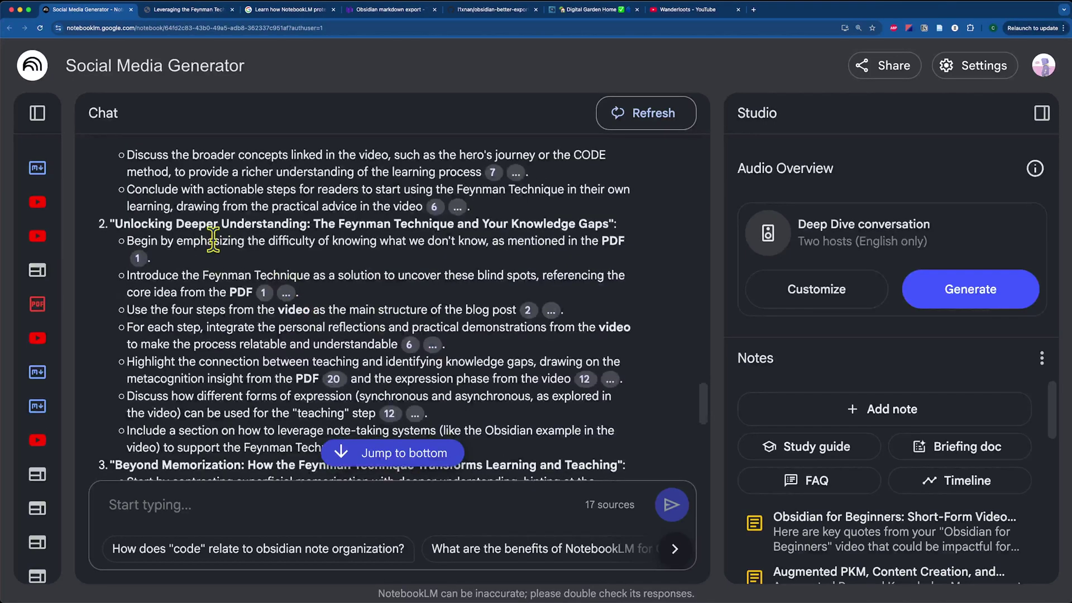
{"action": "scroll", "coordinate": [402, 349], "scroll_direction": "down", "scroll_amount": 2}
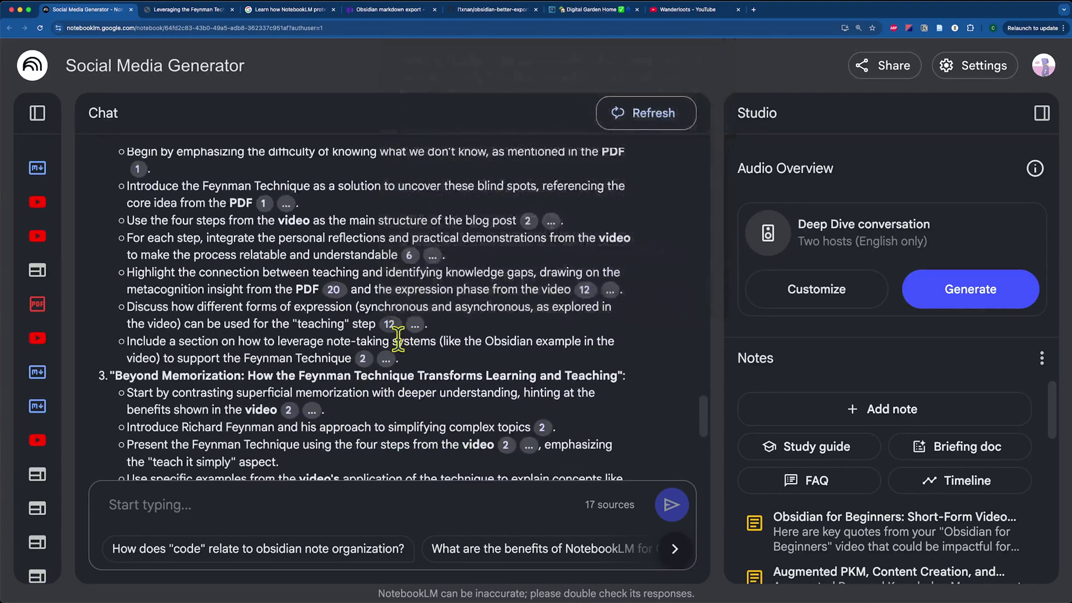
Save the Feynman Technique blog post answer to a note, then open the saved note to check it and close it
{"action": "scroll", "coordinate": [446, 387], "scroll_direction": "down", "scroll_amount": 3}
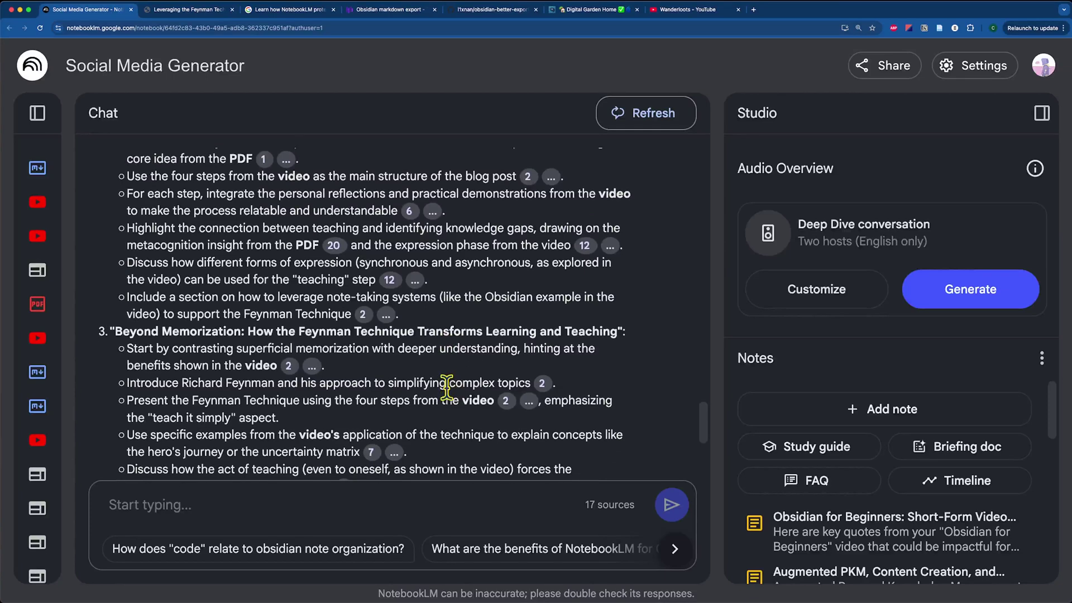
{"action": "scroll", "coordinate": [446, 387], "scroll_direction": "down", "scroll_amount": 3}
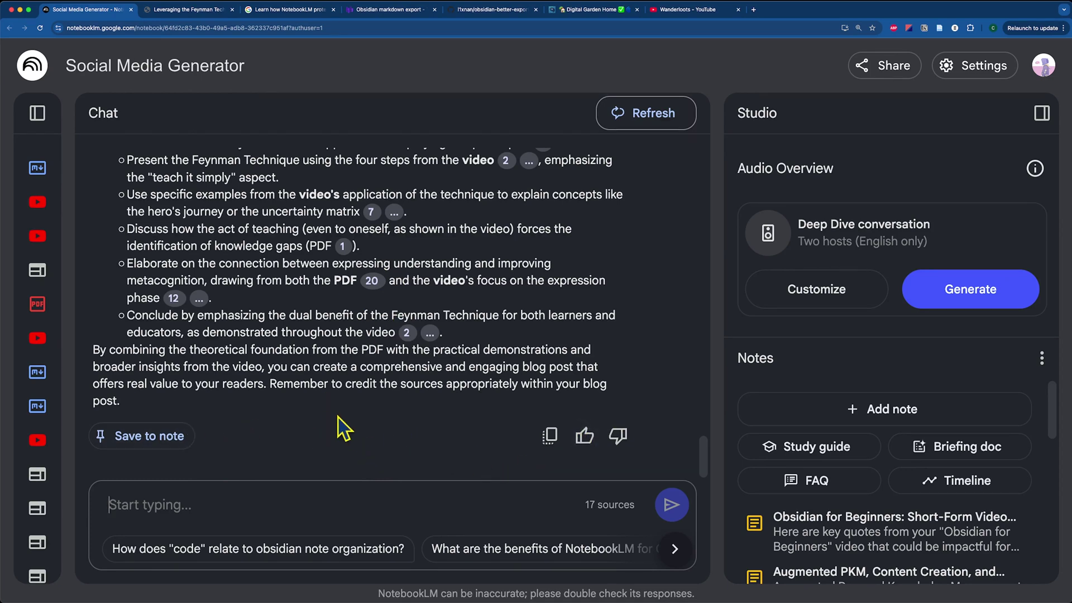
{"action": "left_click", "coordinate": [149, 441]}
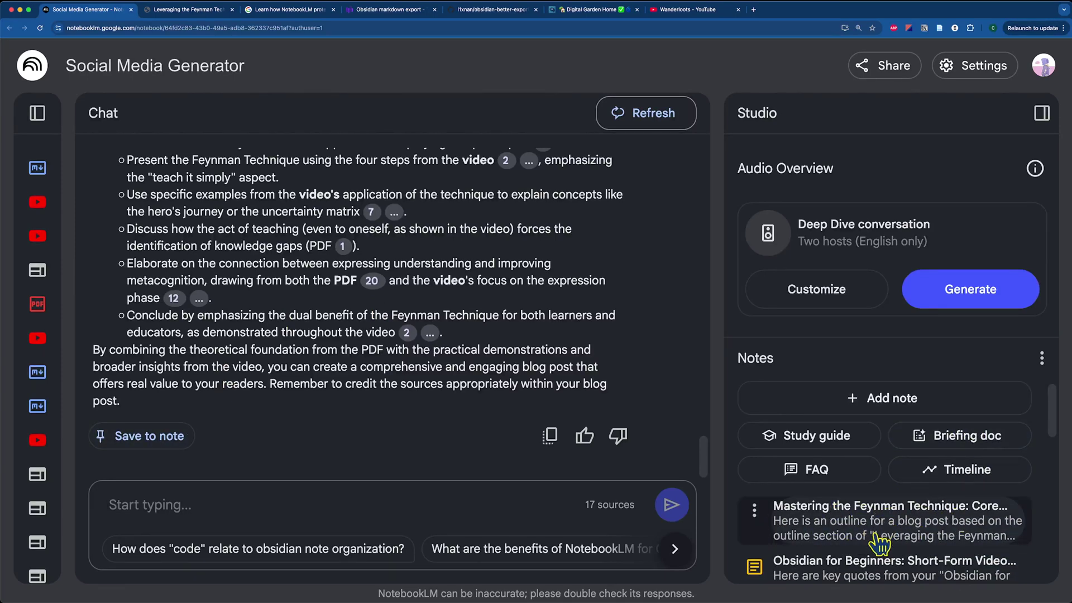
{"action": "left_click", "coordinate": [784, 498]}
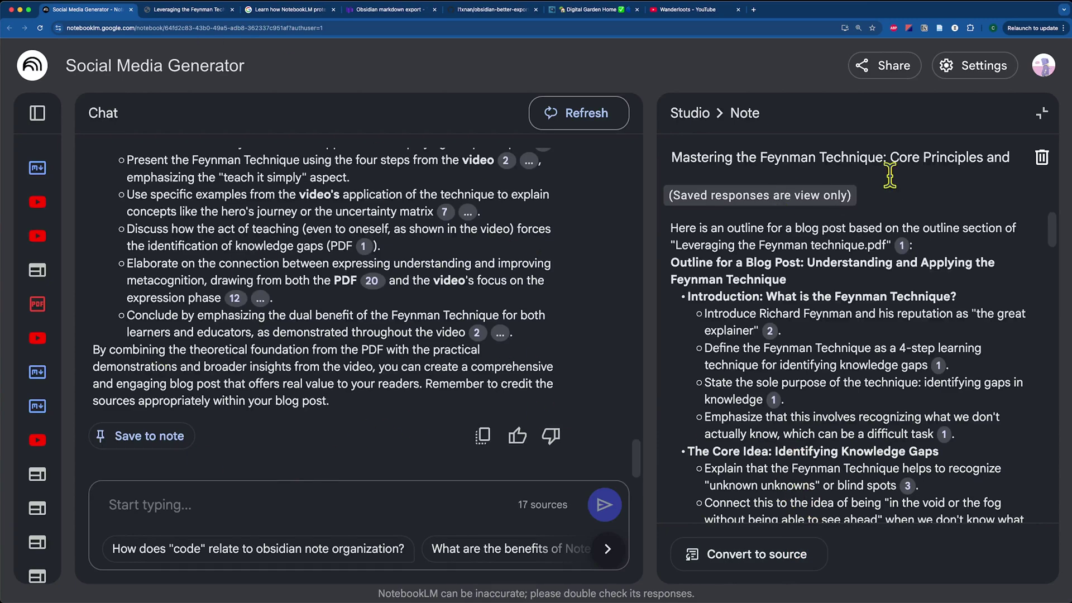
{"action": "left_click", "coordinate": [1042, 113]}
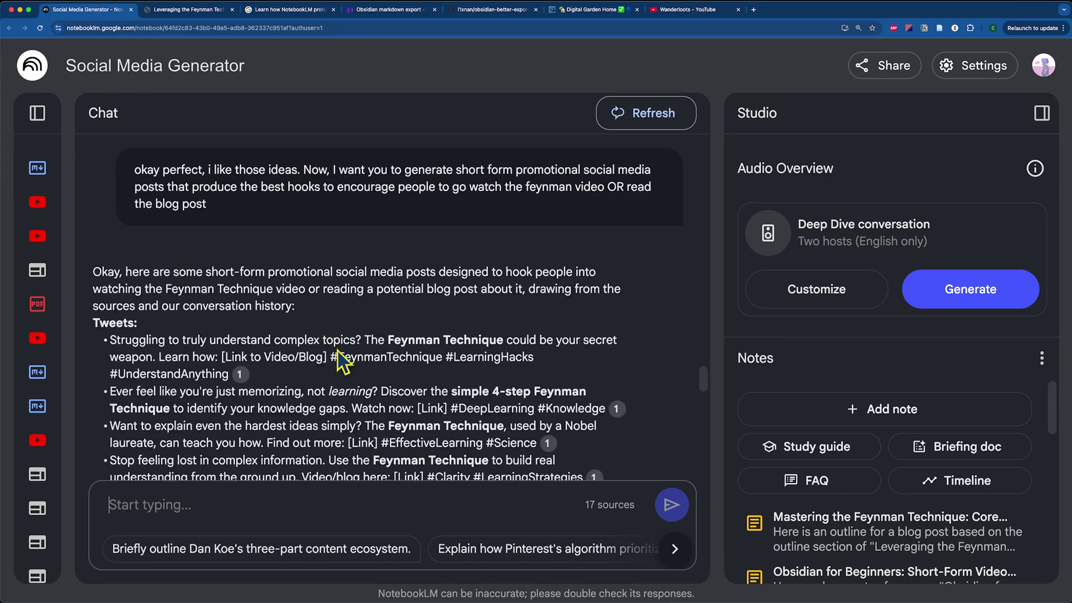
Read the generated tweets, Instagram captions and Pinterest descriptions, highlighting the opening hooks of the first two tweets
{"action": "scroll", "coordinate": [253, 350], "scroll_direction": "down", "scroll_amount": 2}
{"action": "left_click_drag", "start_coordinate": [334, 225], "coordinate": [104, 226]}
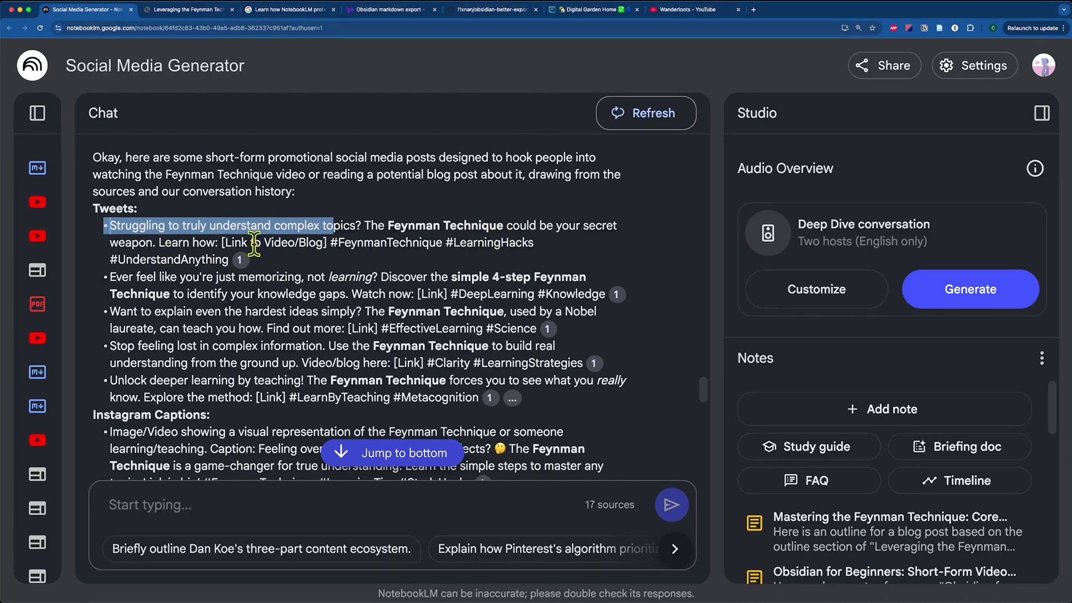
{"action": "left_click_drag", "start_coordinate": [157, 276], "coordinate": [372, 276]}
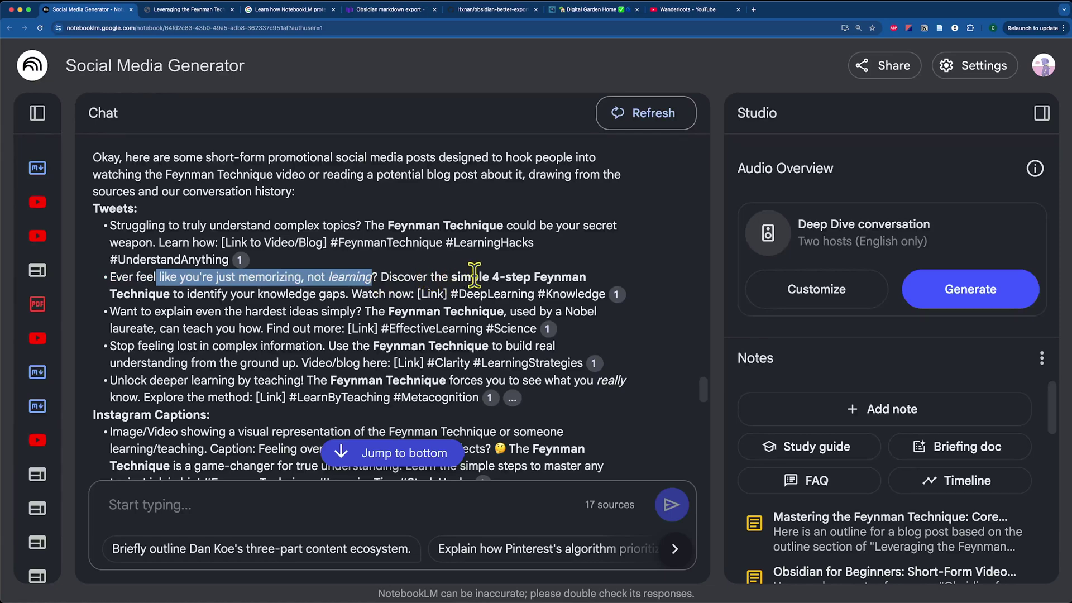
{"action": "scroll", "coordinate": [273, 346], "scroll_direction": "down", "scroll_amount": 3}
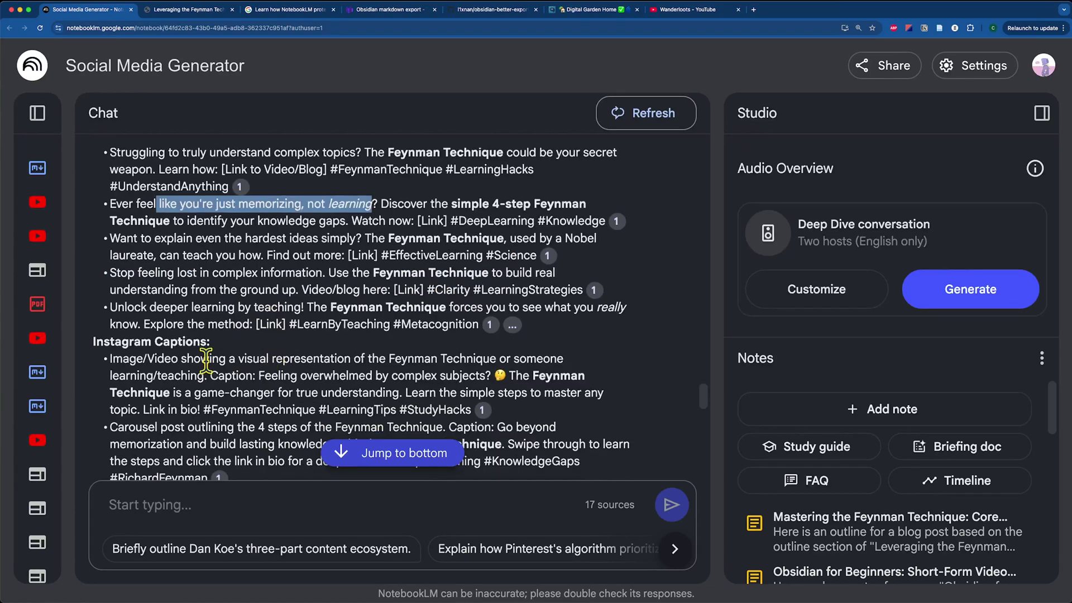
{"action": "scroll", "coordinate": [211, 384], "scroll_direction": "down", "scroll_amount": 15}
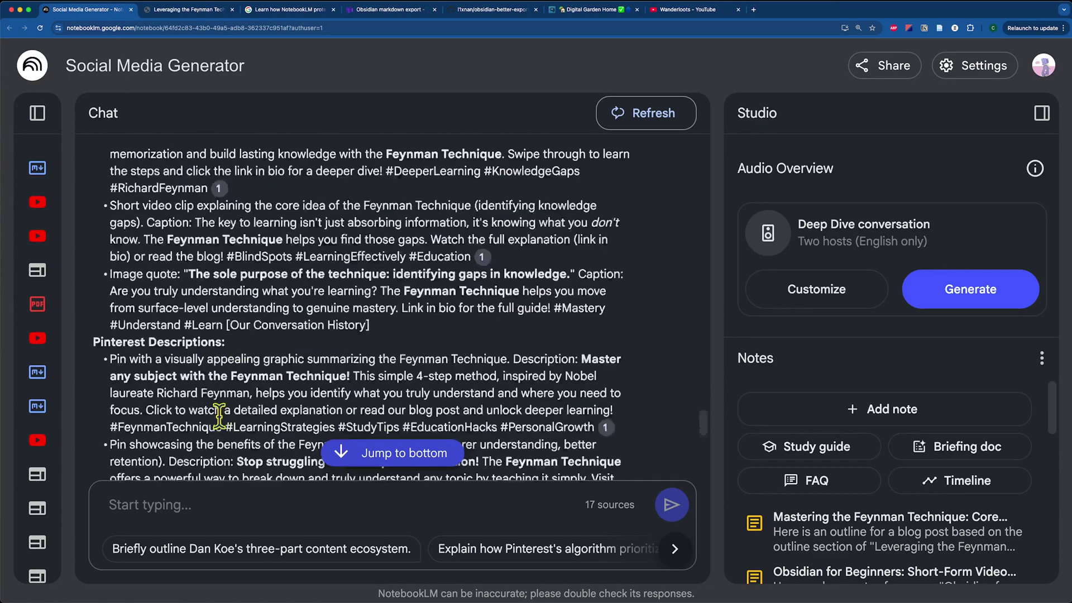
{"action": "scroll", "coordinate": [218, 415], "scroll_direction": "down", "scroll_amount": 10}
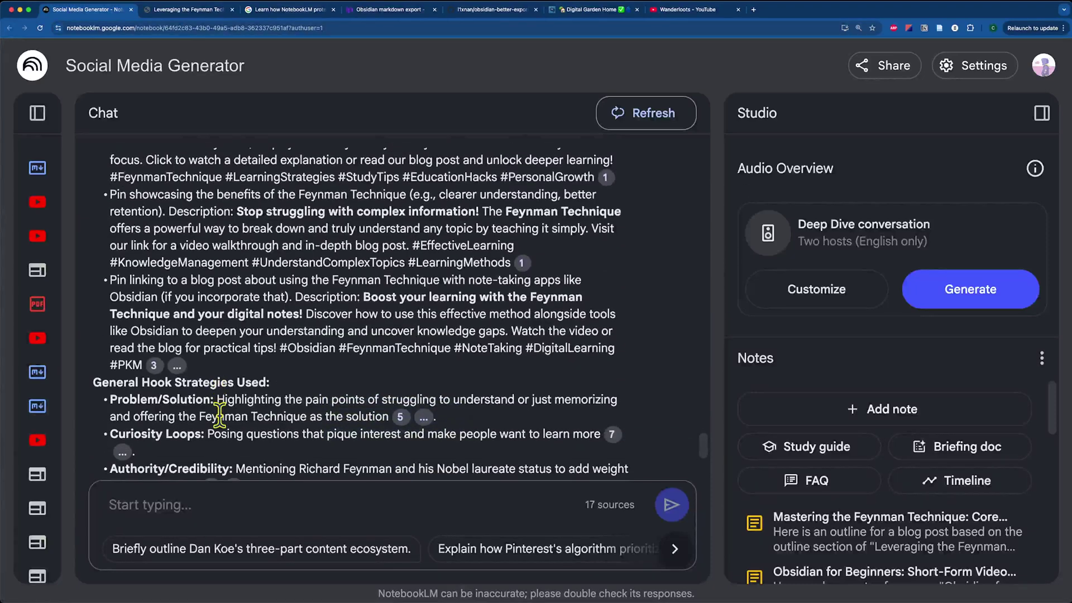
Check the source list for the copywriting and Pinterest references, collapse it, and read the General Hook Strategies Used section
{"action": "left_click", "coordinate": [37, 113]}
{"action": "scroll", "coordinate": [167, 391], "scroll_direction": "down", "scroll_amount": 4}
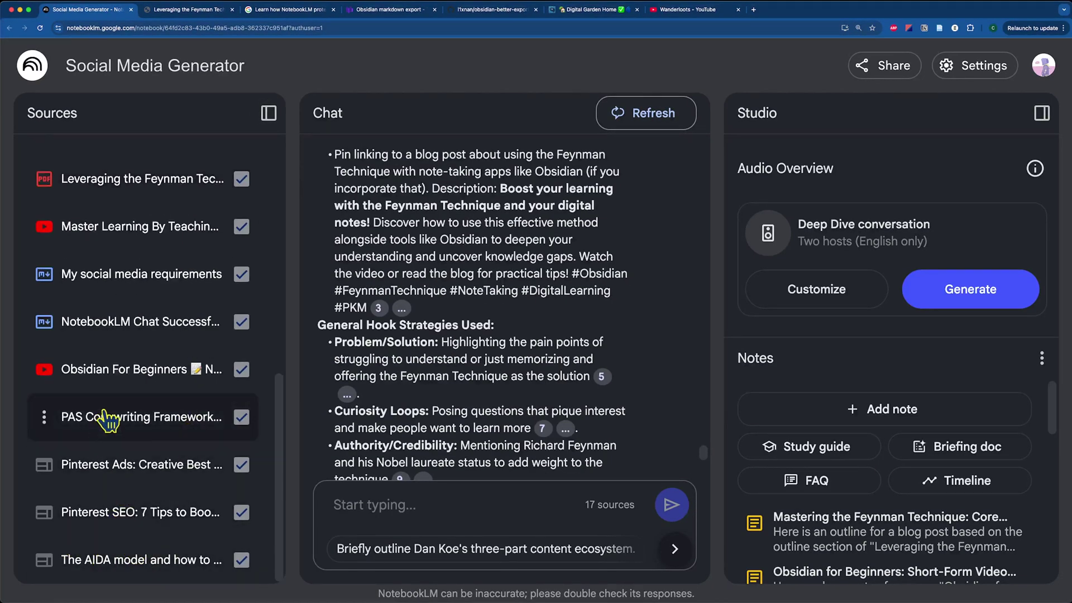
{"action": "left_click", "coordinate": [269, 115]}
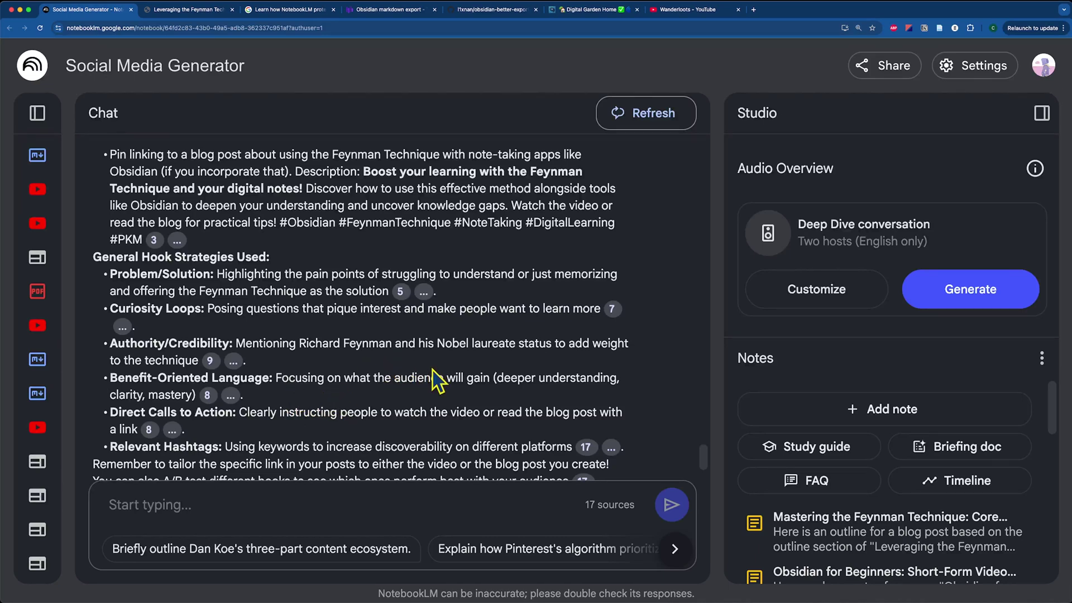
{"action": "scroll", "coordinate": [425, 406], "scroll_direction": "down", "scroll_amount": 1}
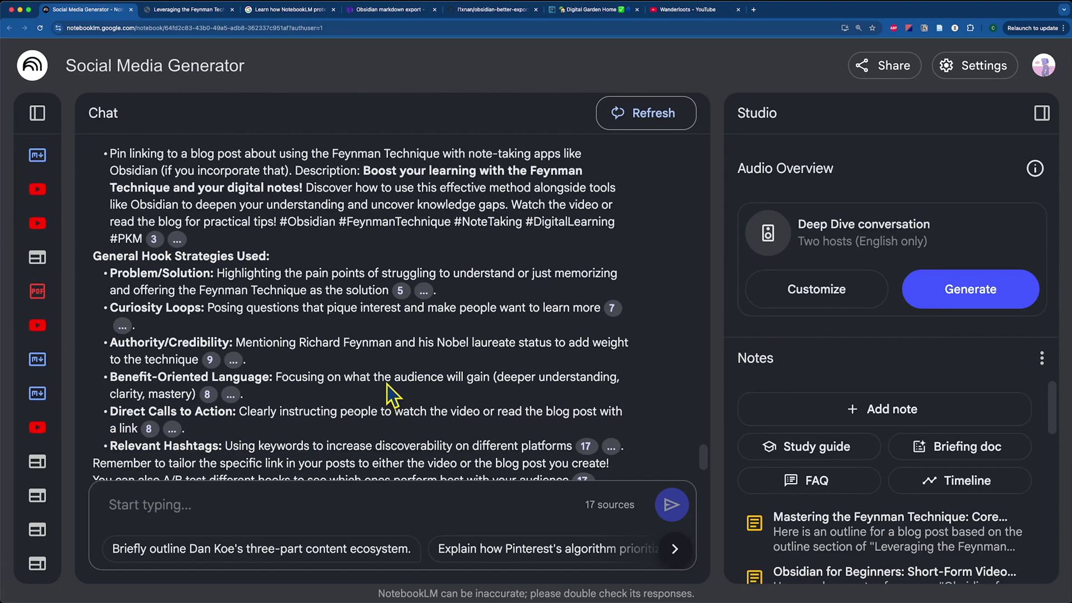
{"action": "scroll", "coordinate": [393, 388], "scroll_direction": "down", "scroll_amount": 3}
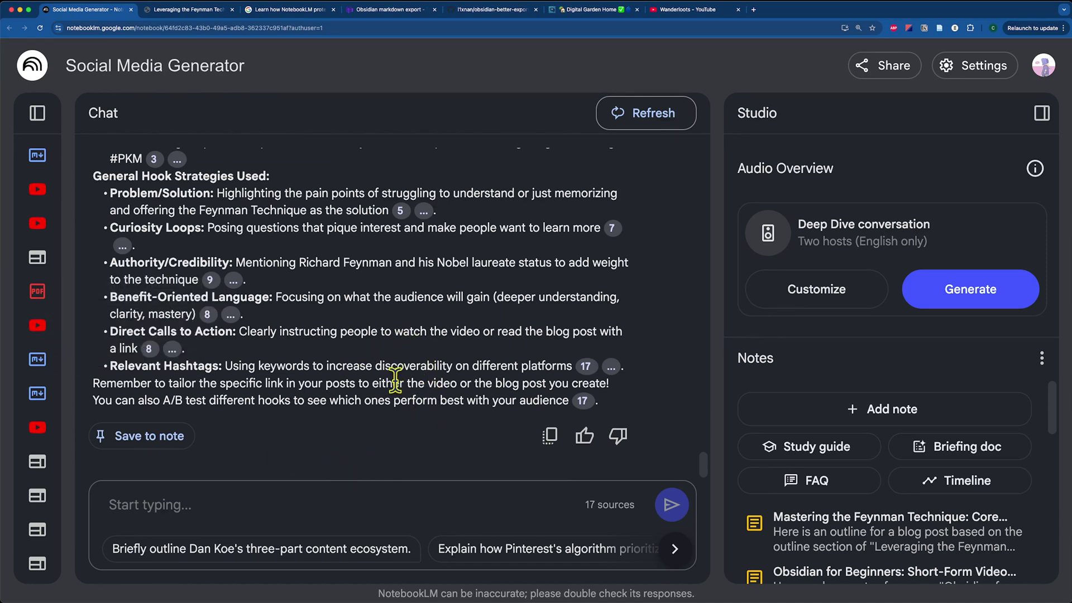
Return to the notebook overview, open the Obsidian Dataview Query Builder notebook, and review its sources and summary
{"action": "left_click", "coordinate": [45, 78]}
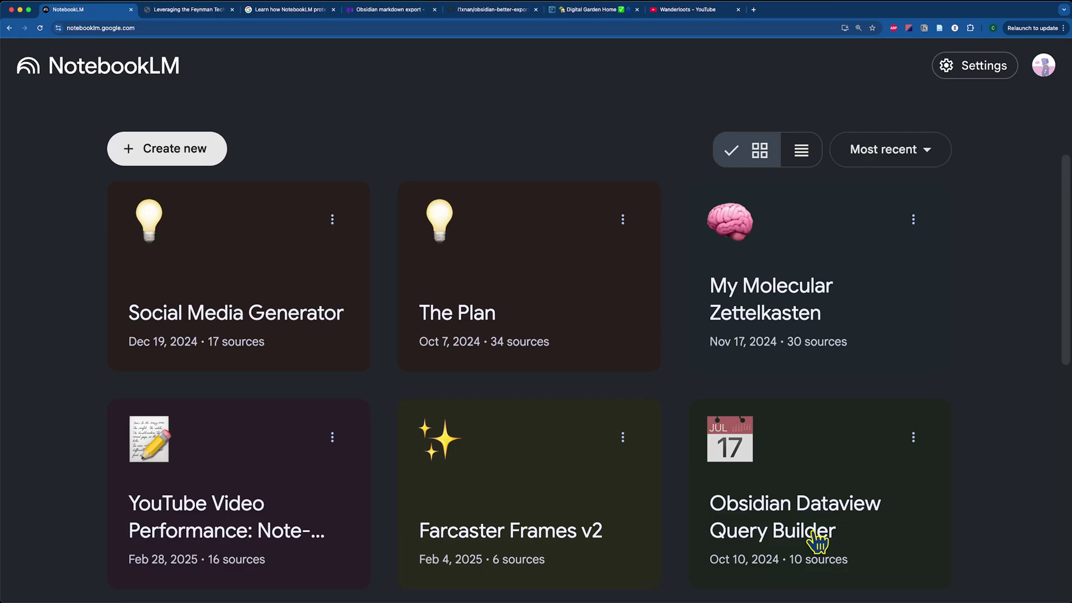
{"action": "left_click", "coordinate": [815, 540]}
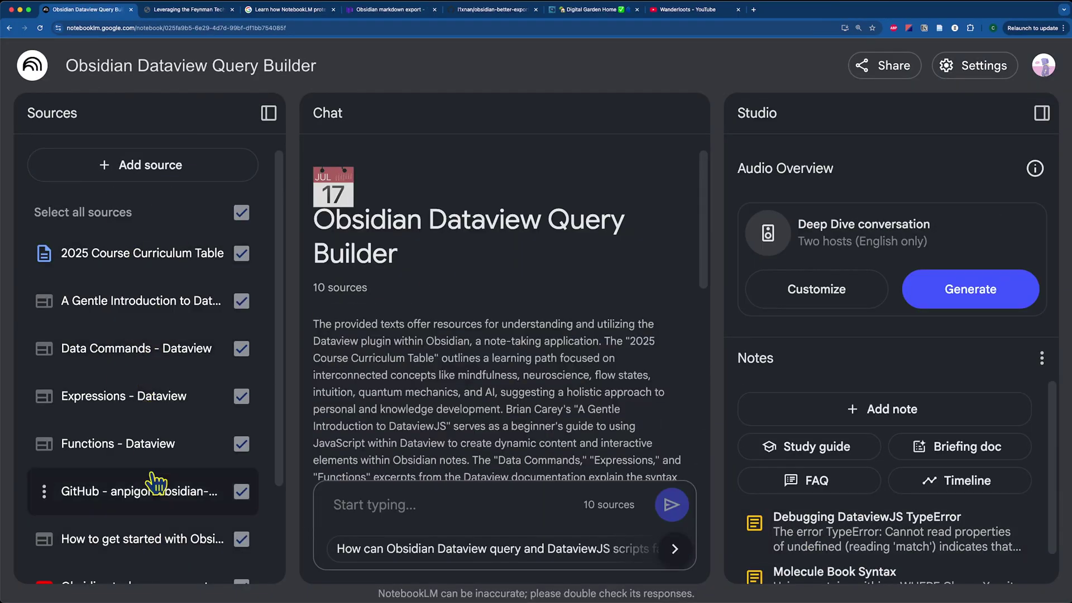
{"action": "scroll", "coordinate": [175, 363], "scroll_direction": "down", "scroll_amount": 3}
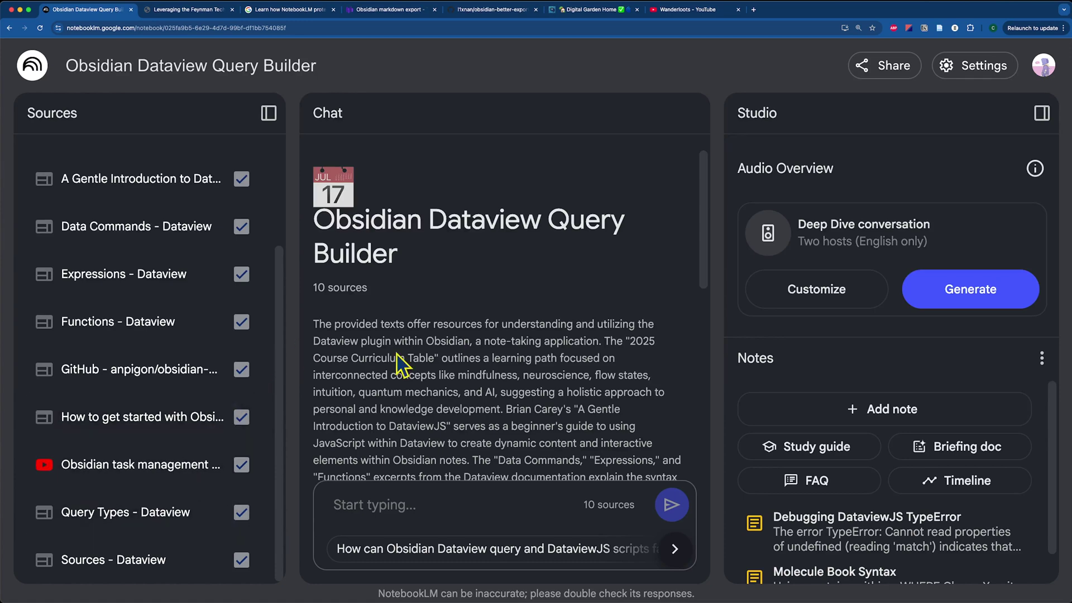
{"action": "scroll", "coordinate": [435, 416], "scroll_direction": "down", "scroll_amount": 2}
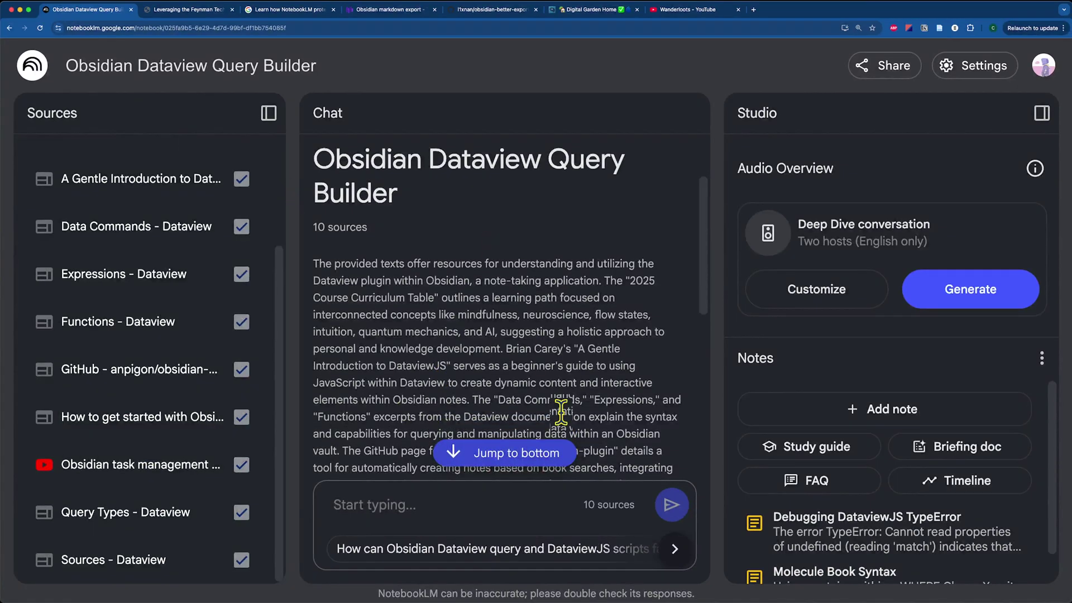
{"action": "scroll", "coordinate": [625, 373], "scroll_direction": "down", "scroll_amount": 2}
{"action": "scroll", "coordinate": [626, 375], "scroll_direction": "down", "scroll_amount": 3}
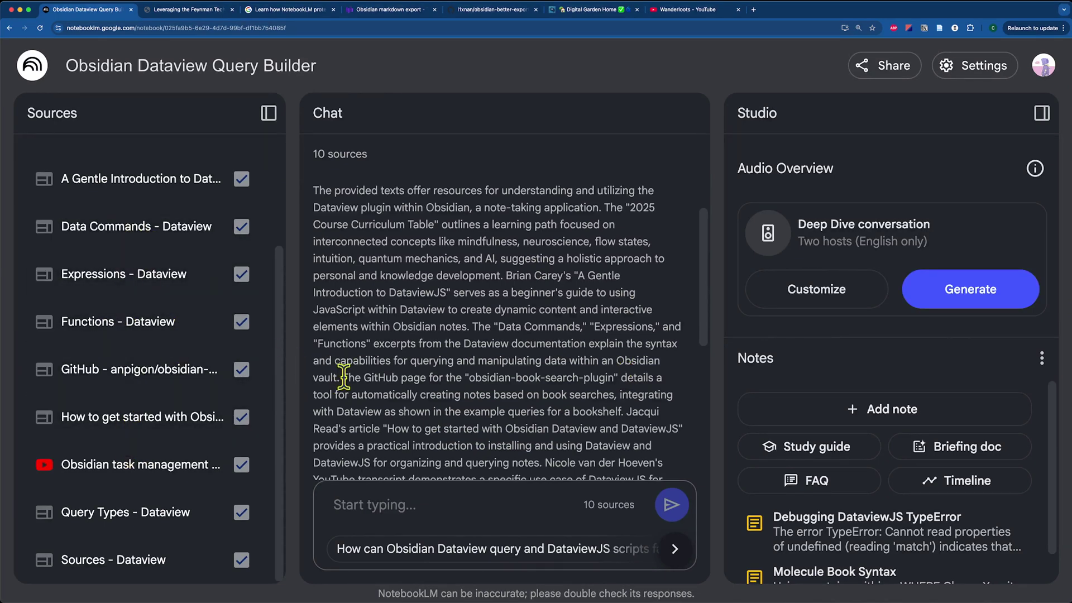
{"action": "scroll", "coordinate": [379, 335], "scroll_direction": "down", "scroll_amount": 5}
{"action": "scroll", "coordinate": [404, 496], "scroll_direction": "down", "scroll_amount": 4}
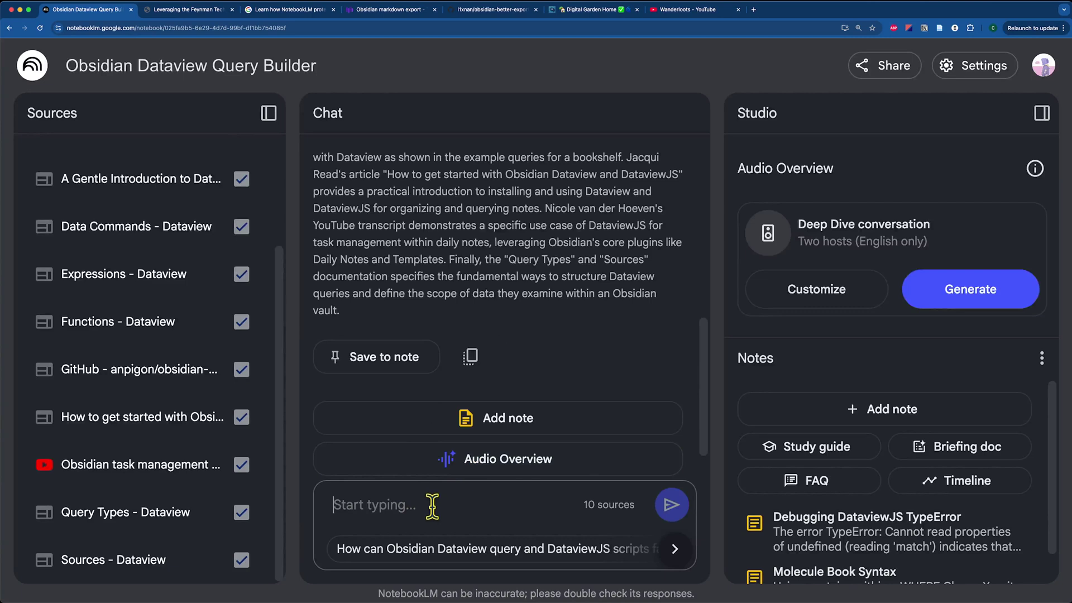
Ask the chat to create a dataview query that displays the number of links each note has with each linked note in a particular obsidian note
{"action": "left_click", "coordinate": [436, 504]}
{"action": "type", "text": "create a dataview query that displays the number of links each note has with each linked note in a particular obsidian note"}
{"action": "key", "text": "Return"}
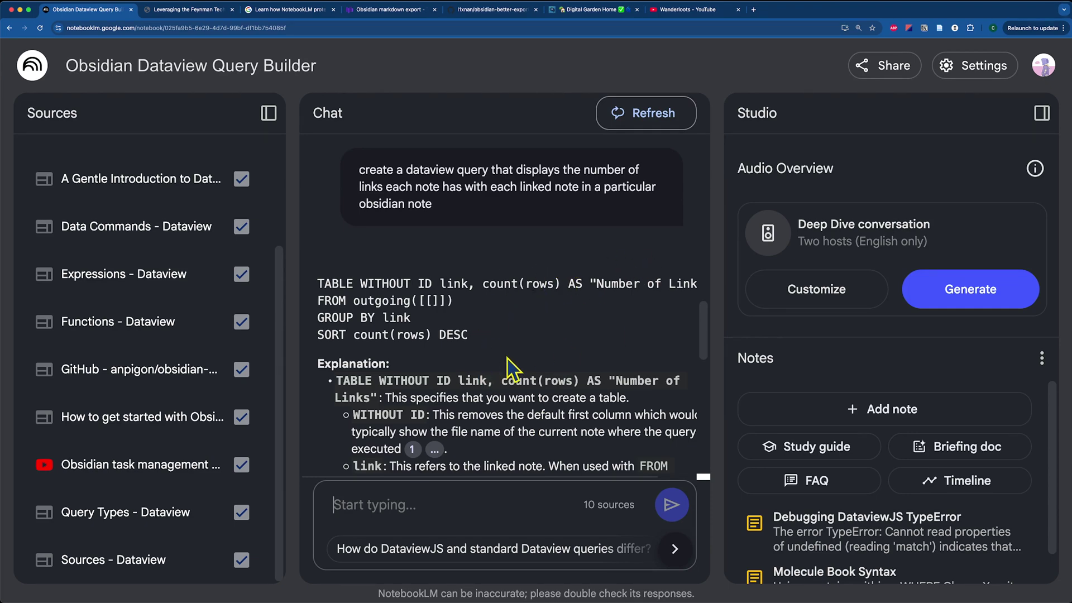
Collapse the Studio to widen the chat, and examine the generated Dataview query with its explanation
{"action": "scroll", "coordinate": [503, 349], "scroll_direction": "down", "scroll_amount": 6}
{"action": "scroll", "coordinate": [514, 351], "scroll_direction": "up", "scroll_amount": 4}
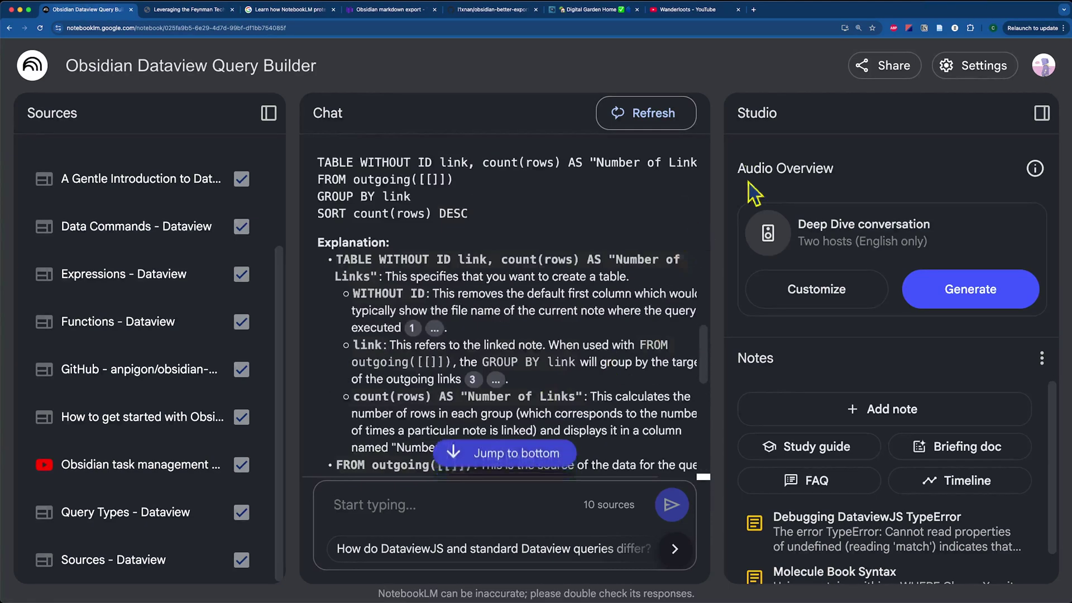
{"action": "left_click", "coordinate": [1042, 113]}
{"action": "scroll", "coordinate": [503, 335], "scroll_direction": "up", "scroll_amount": 3}
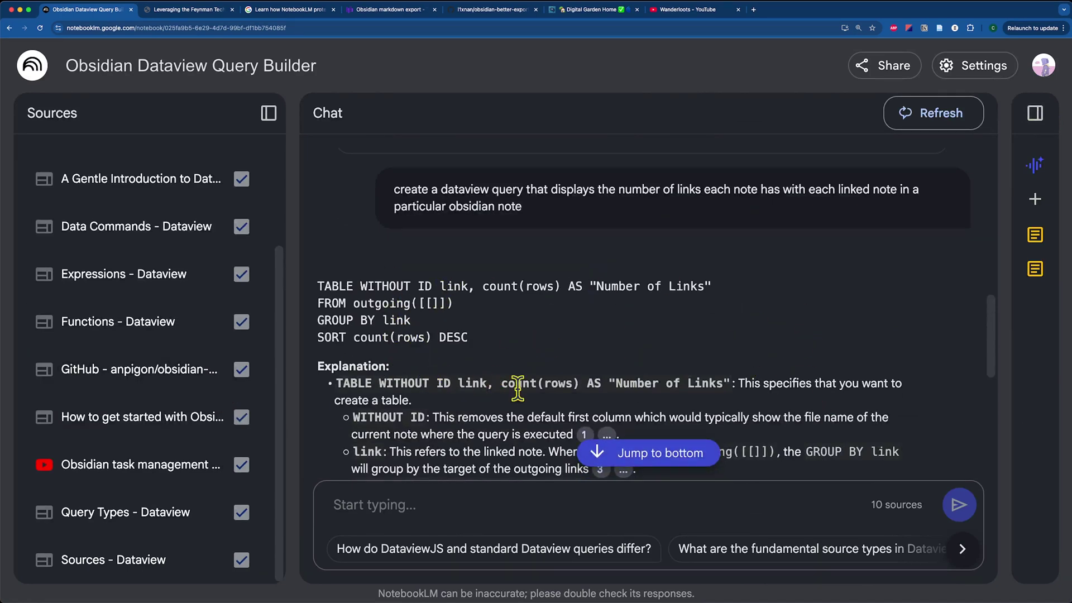
Try the generated TABLE query in a dataview code block at the end of the Obsidian note Leveraging the Feynman Technique
{"action": "left_click_drag", "start_coordinate": [319, 286], "coordinate": [517, 347]}
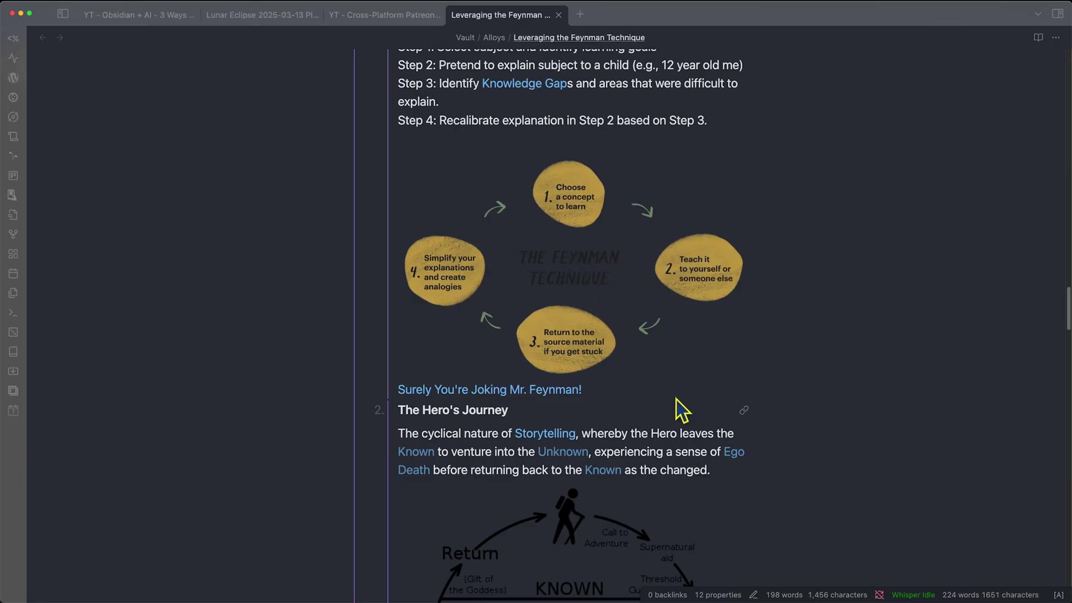
{"action": "scroll", "coordinate": [678, 411], "scroll_direction": "down", "scroll_amount": 15}
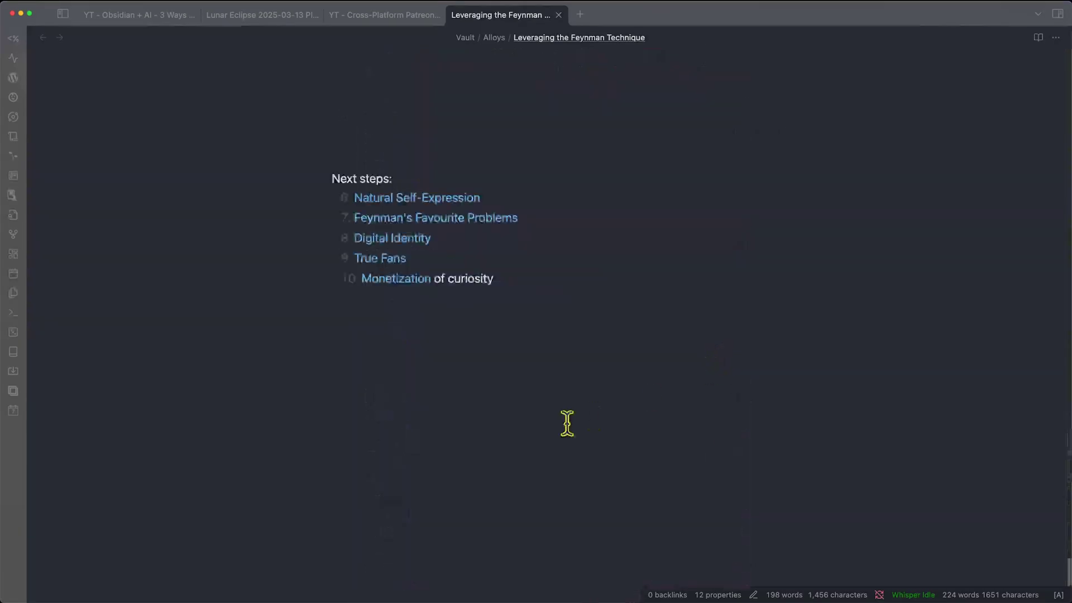
{"action": "type", "text": "`d"}
{"action": "type", "text": "atav"}
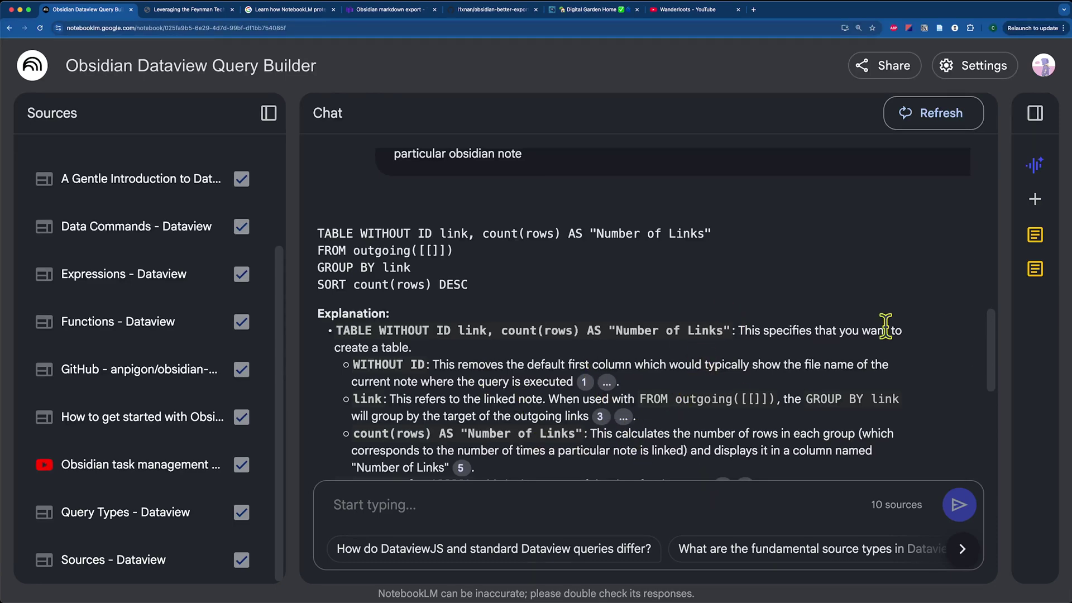
Back in NotebookLM, open the saved Molecule Book Syntax note, highlight lines of its example TABLE query, and close the note
{"action": "left_click", "coordinate": [1039, 117]}
{"action": "scroll", "coordinate": [938, 502], "scroll_direction": "down", "scroll_amount": 2}
{"action": "left_click", "coordinate": [893, 537]}
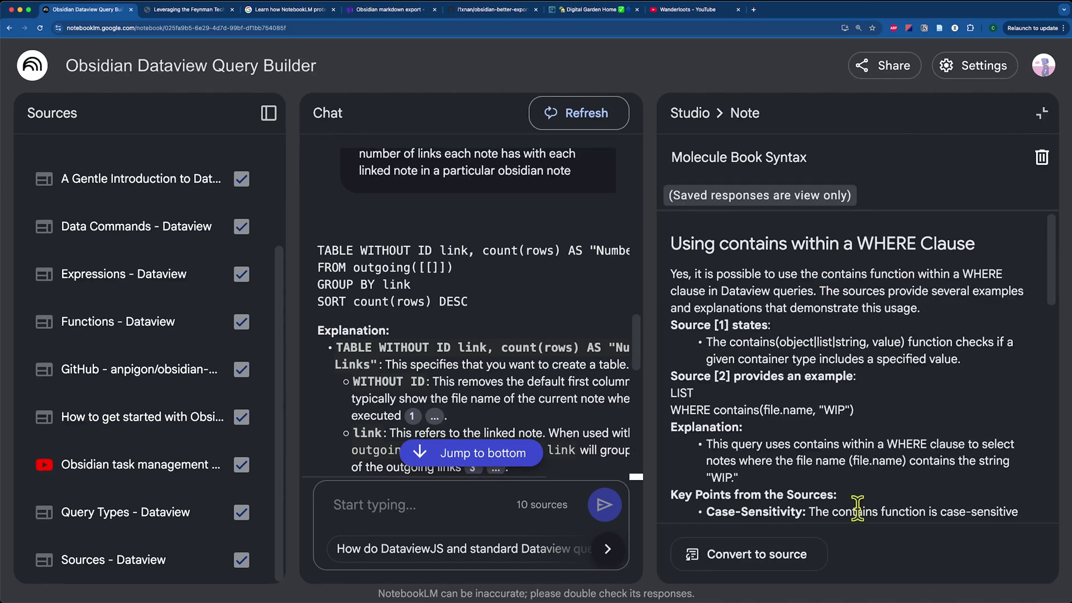
{"action": "scroll", "coordinate": [844, 462], "scroll_direction": "down", "scroll_amount": 8}
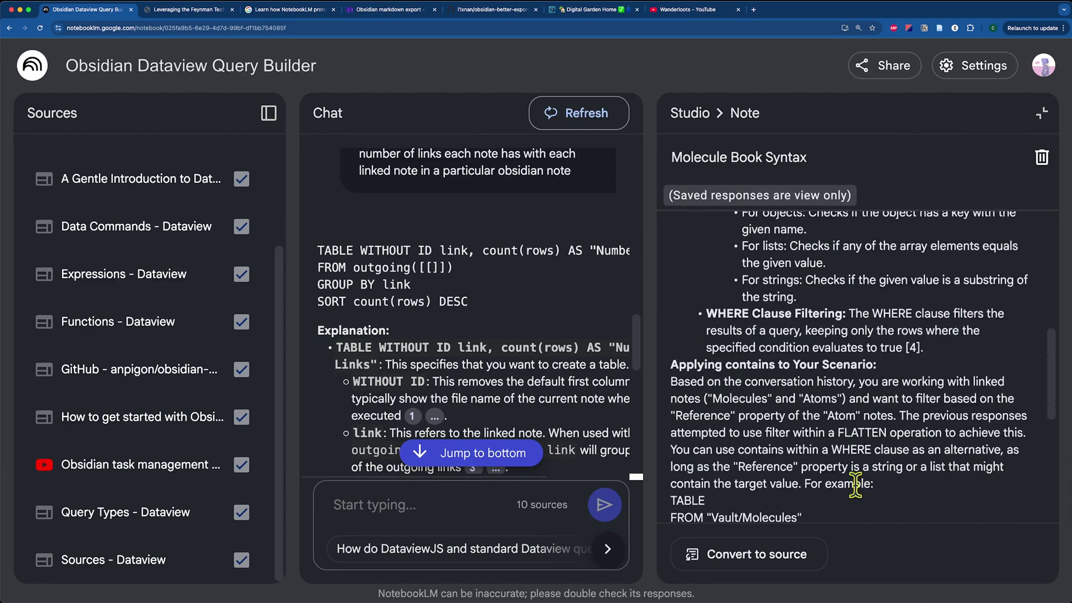
{"action": "scroll", "coordinate": [852, 483], "scroll_direction": "down", "scroll_amount": 1}
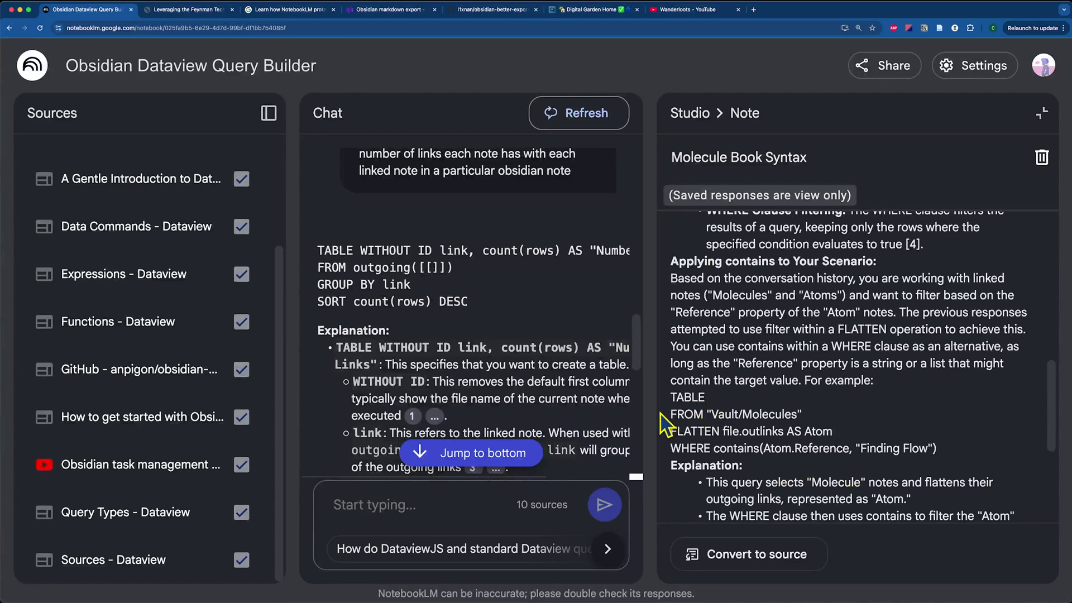
{"action": "left_click_drag", "start_coordinate": [673, 406], "coordinate": [816, 407]}
{"action": "left_click_drag", "start_coordinate": [694, 430], "coordinate": [849, 434]}
{"action": "left_click", "coordinate": [849, 433]}
{"action": "left_click", "coordinate": [1054, 116]}
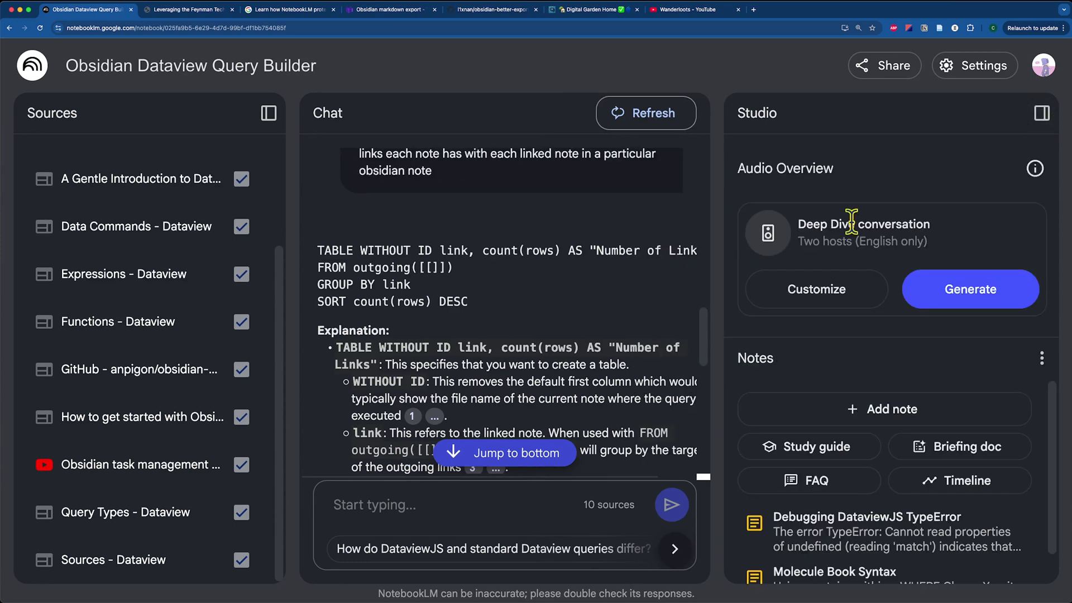
Return to the notebook overview and create a new notebook
{"action": "left_click", "coordinate": [1055, 112]}
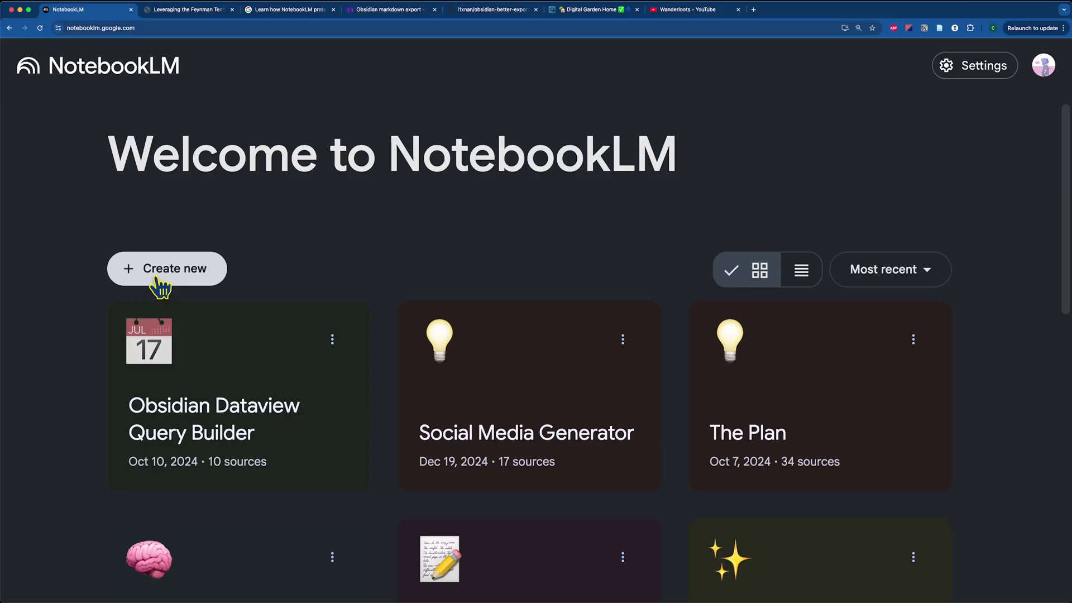
{"action": "left_click", "coordinate": [168, 286]}
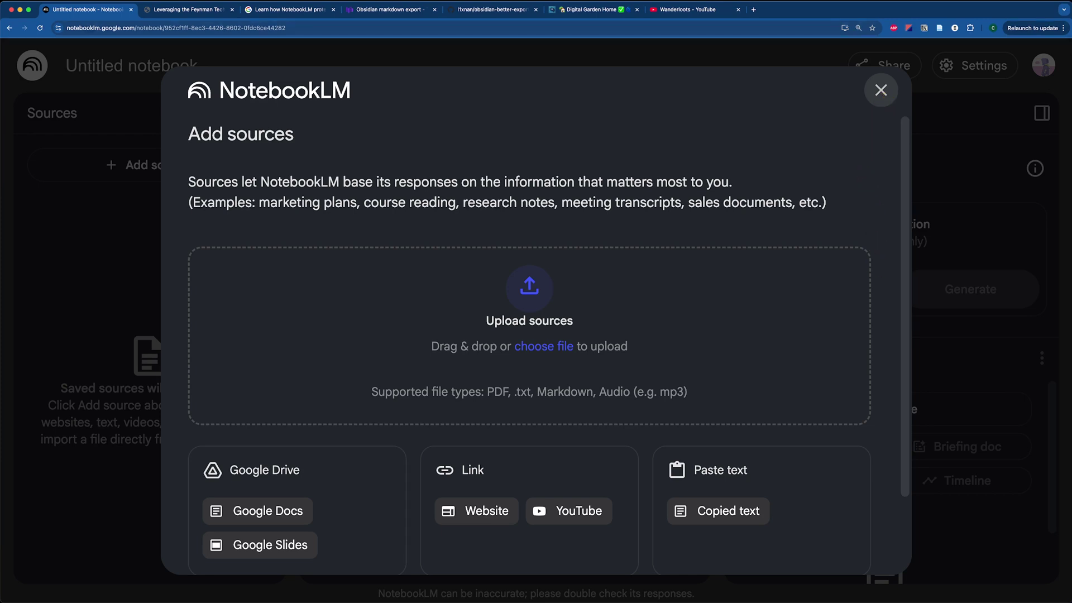
Switch to Obsidian, show the file explorer, and expand the Daily Notes folder in the Vault
{"action": "mouse_move", "coordinate": [845, 602]}
{"action": "left_click", "coordinate": [259, 583]}
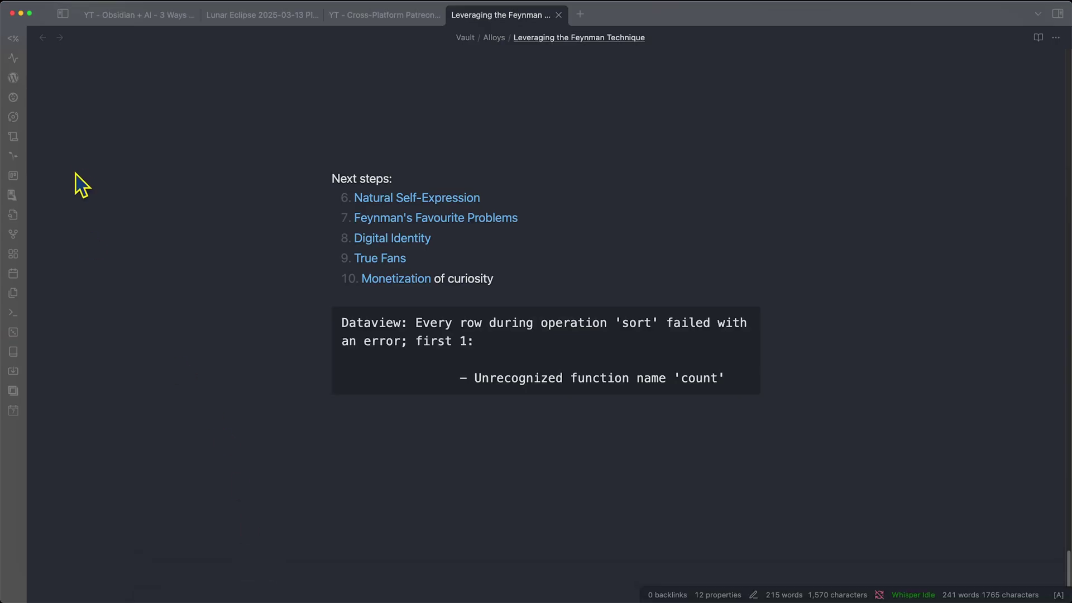
{"action": "left_click", "coordinate": [63, 13]}
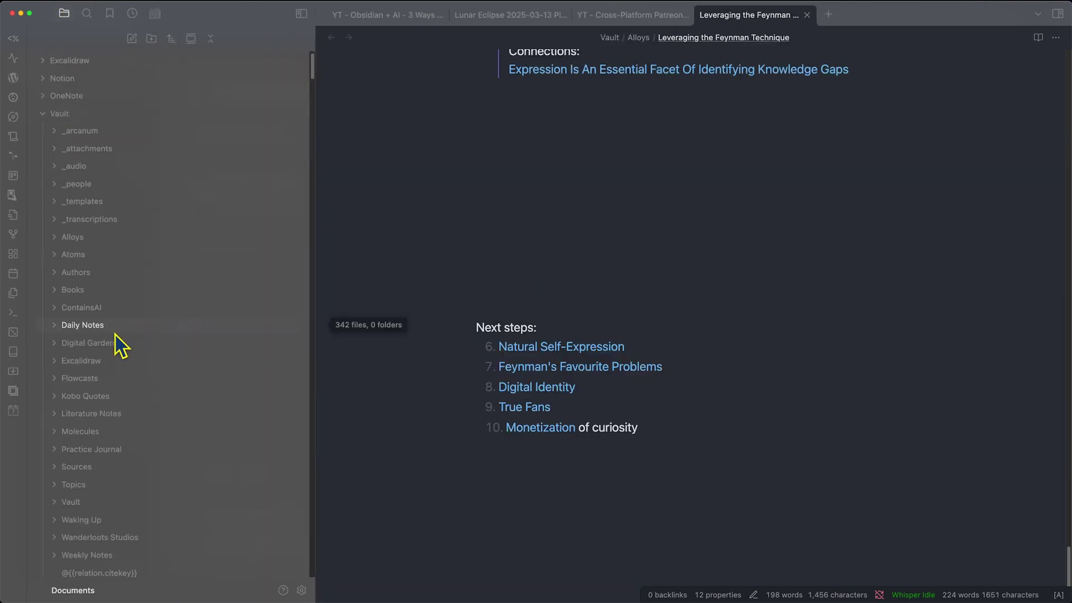
{"action": "left_click", "coordinate": [115, 331]}
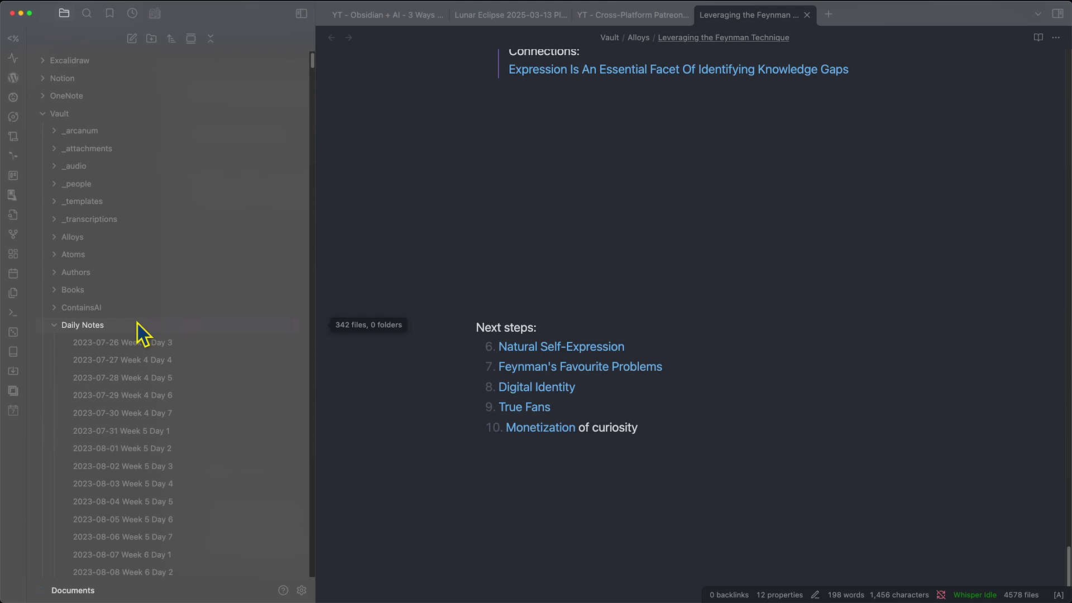
Collapse the Daily Notes folder in Obsidian and look back over the notes embedded in Leveraging the Feynman Technique
{"action": "left_click", "coordinate": [138, 325]}
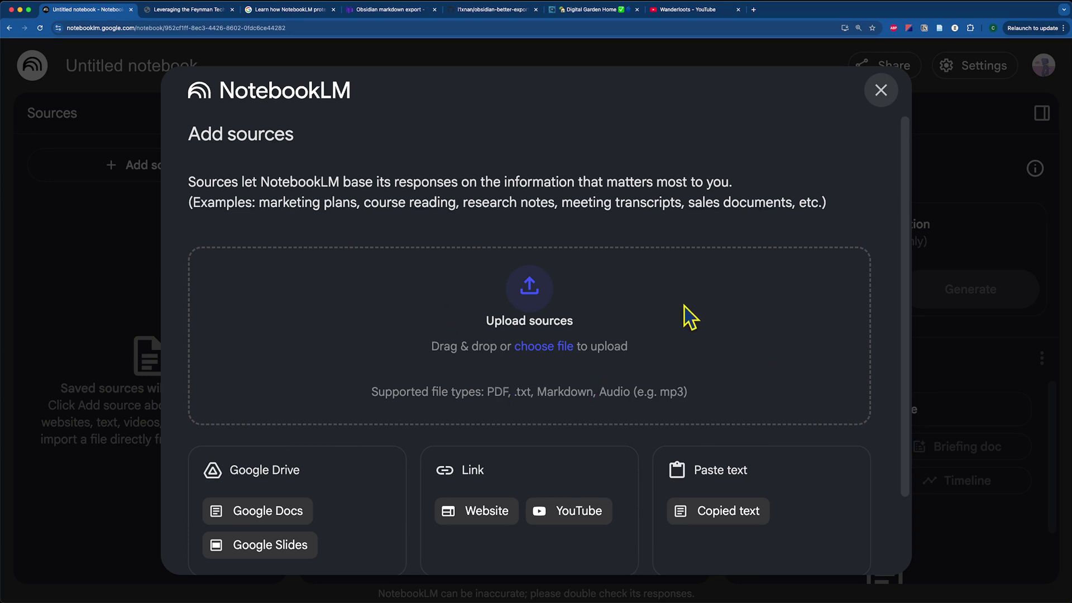
{"action": "key", "text": "Escape"}
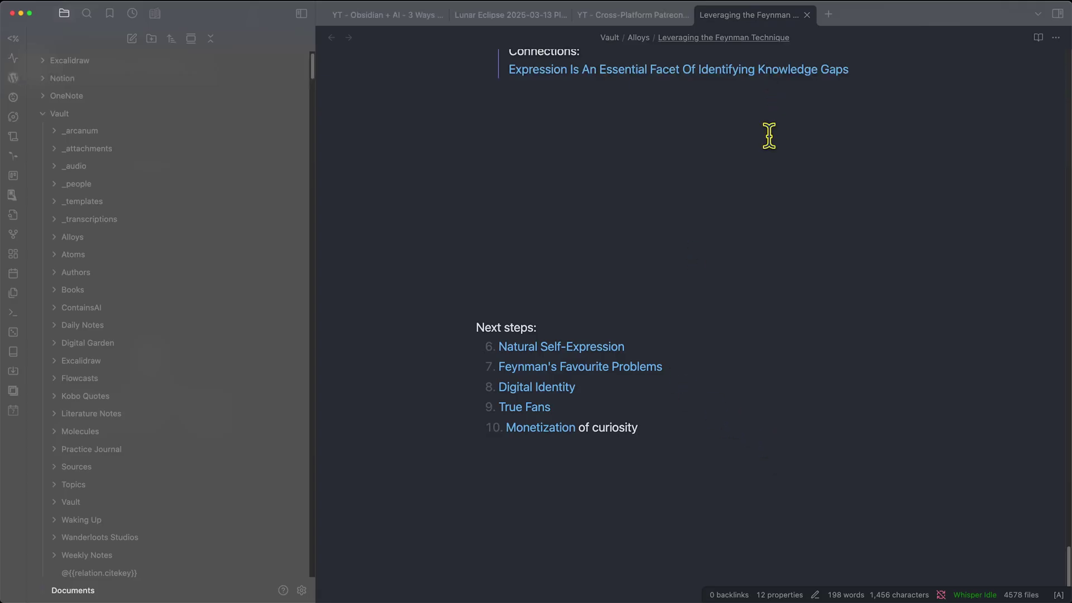
{"action": "scroll", "coordinate": [754, 438], "scroll_direction": "up", "scroll_amount": 15}
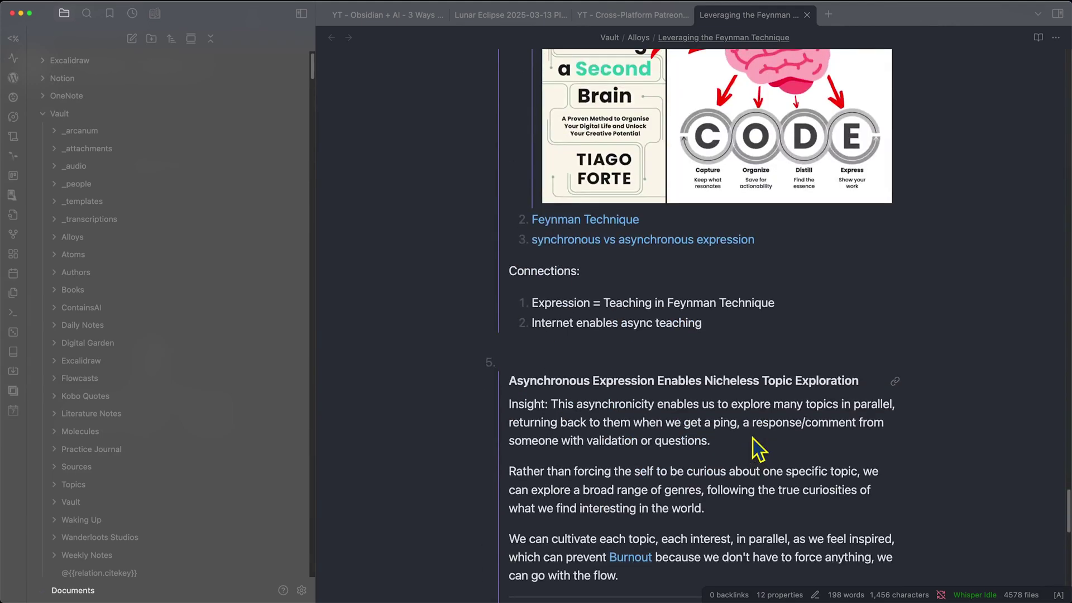
{"action": "scroll", "coordinate": [758, 447], "scroll_direction": "up", "scroll_amount": 15}
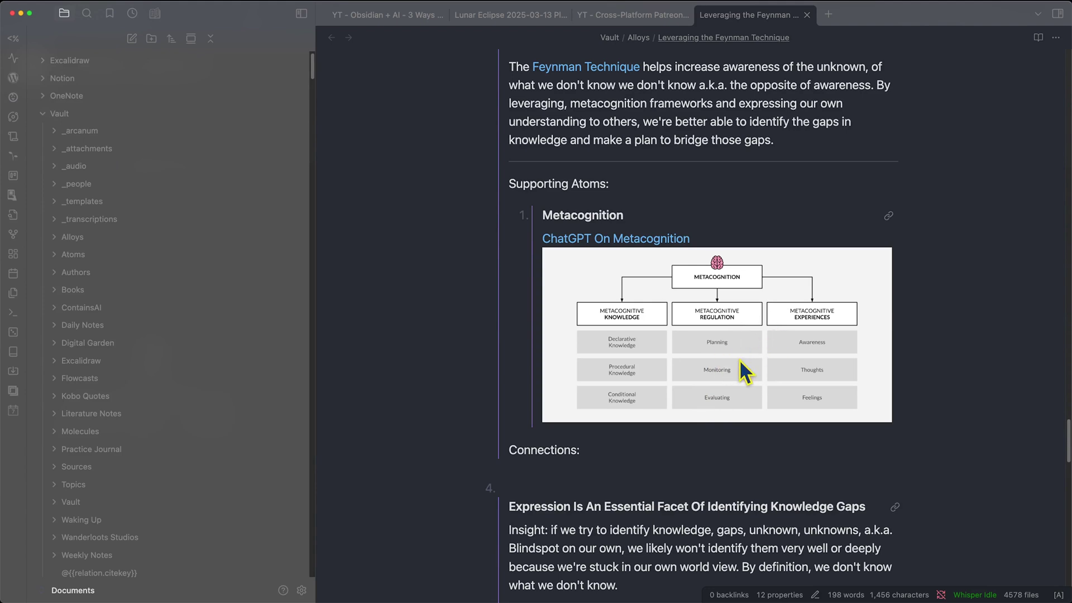
{"action": "left_click", "coordinate": [730, 489]}
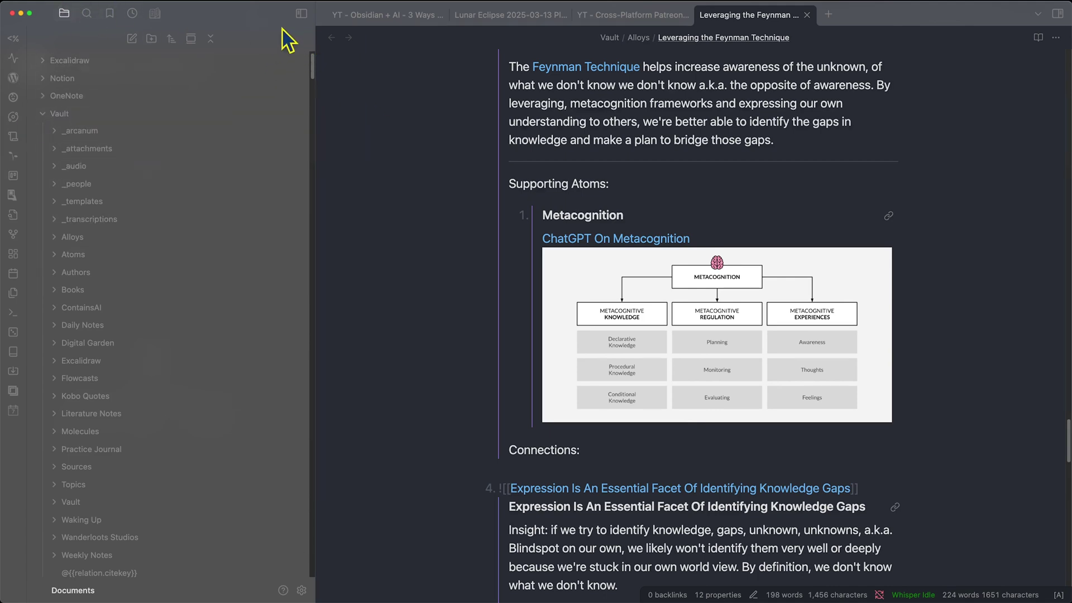
Search Obsidian's community plugins for "export" and open the Better Export PDF plugin page
{"action": "left_click", "coordinate": [302, 14]}
{"action": "left_click", "coordinate": [63, 14]}
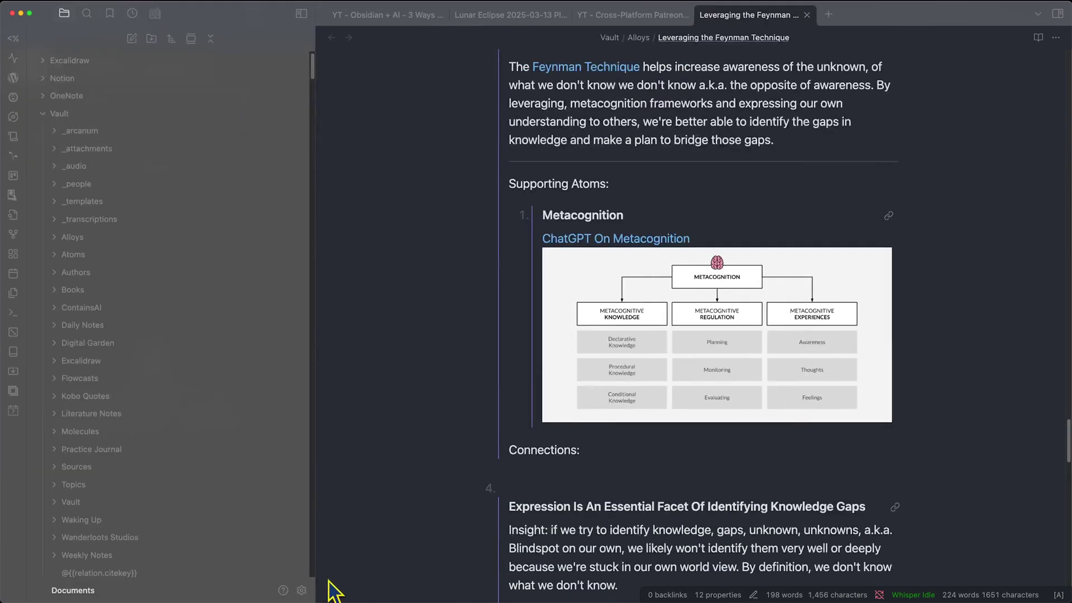
{"action": "left_click", "coordinate": [301, 590]}
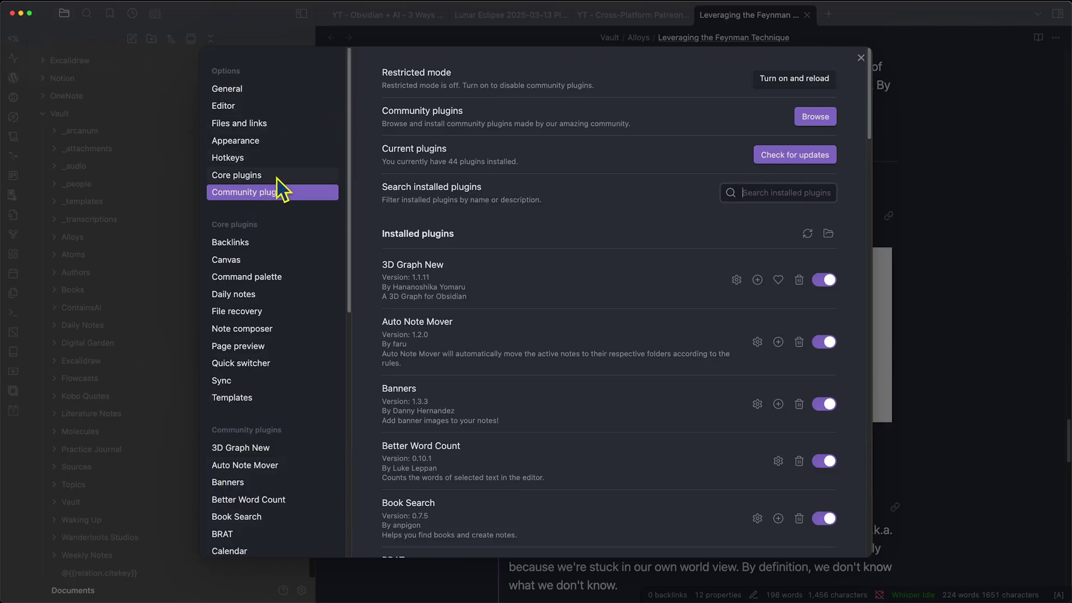
{"action": "left_click", "coordinate": [814, 118]}
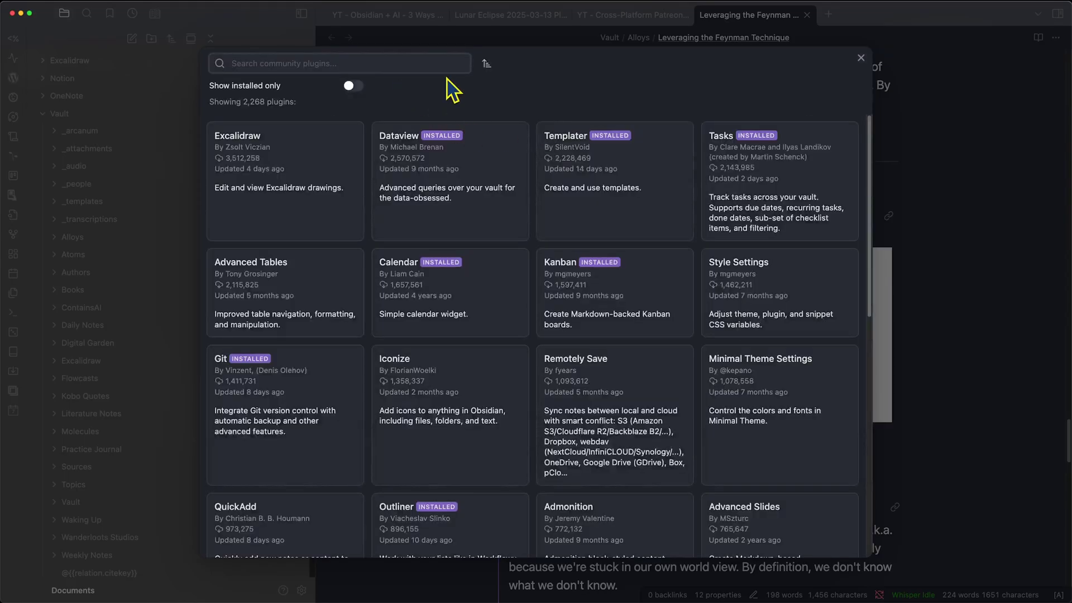
{"action": "type", "text": "export"}
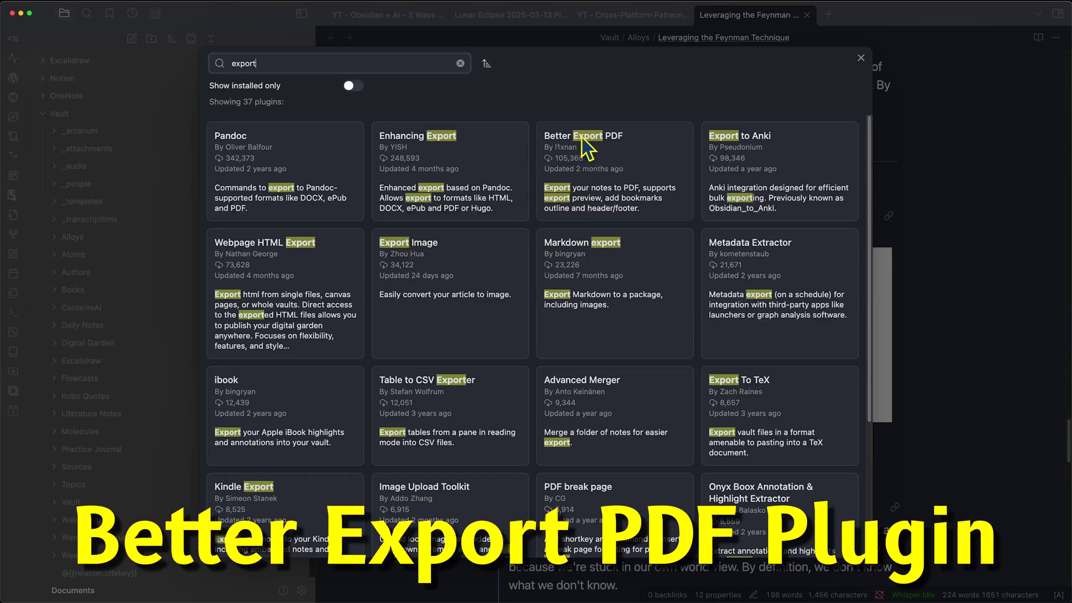
{"action": "left_click", "coordinate": [636, 190]}
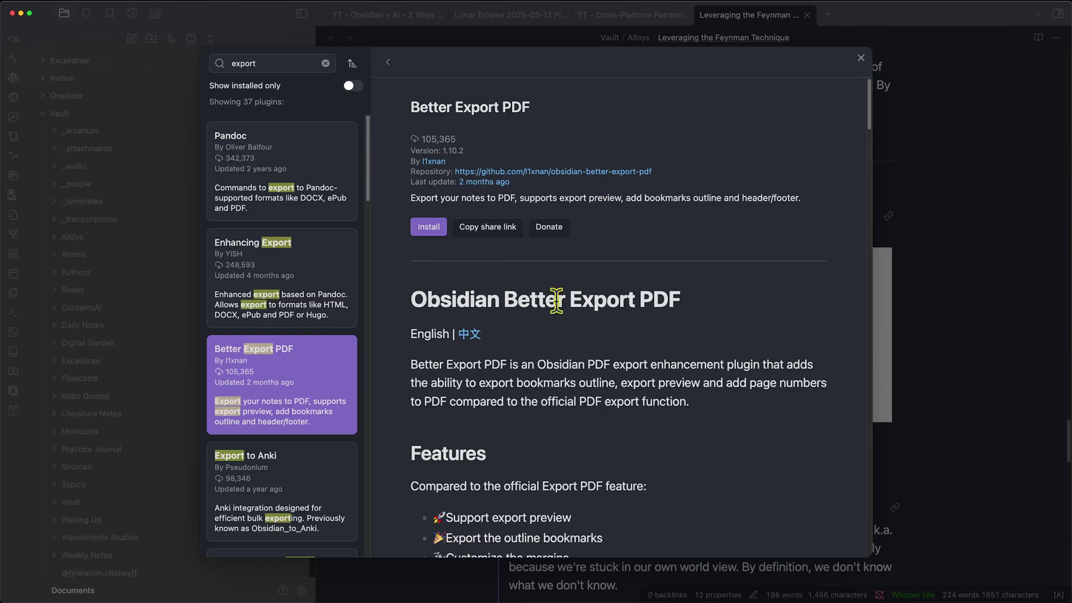
Review the plugin's feature list, highlighting PDF metadata from front matter, internal links, and exporting multiple Markdown files into one PDF
{"action": "scroll", "coordinate": [512, 306], "scroll_direction": "down", "scroll_amount": 4}
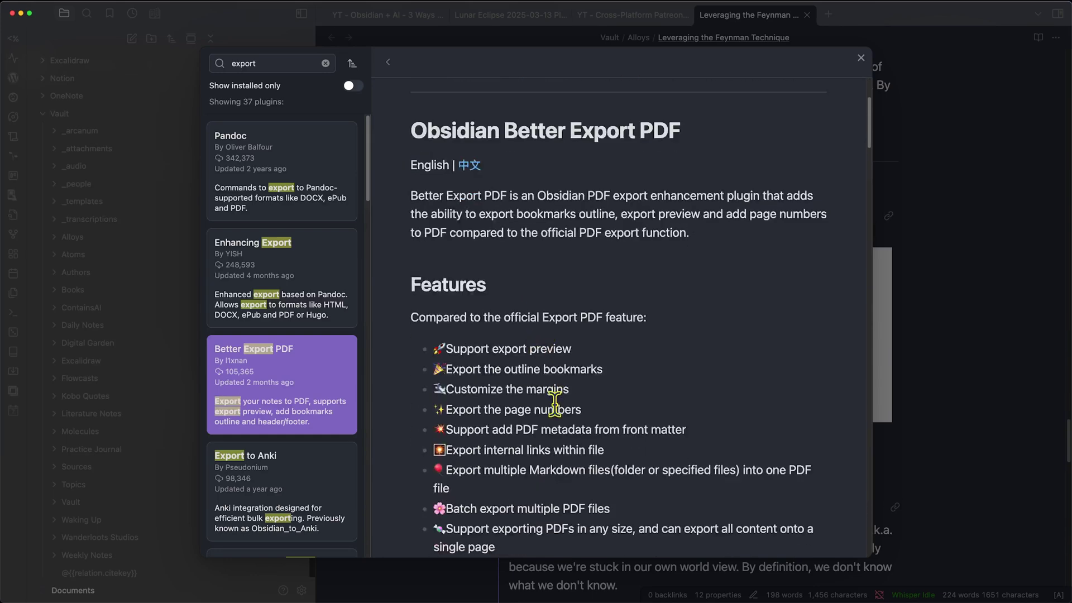
{"action": "scroll", "coordinate": [505, 447], "scroll_direction": "down", "scroll_amount": 1}
{"action": "left_click_drag", "start_coordinate": [467, 397], "coordinate": [715, 402]}
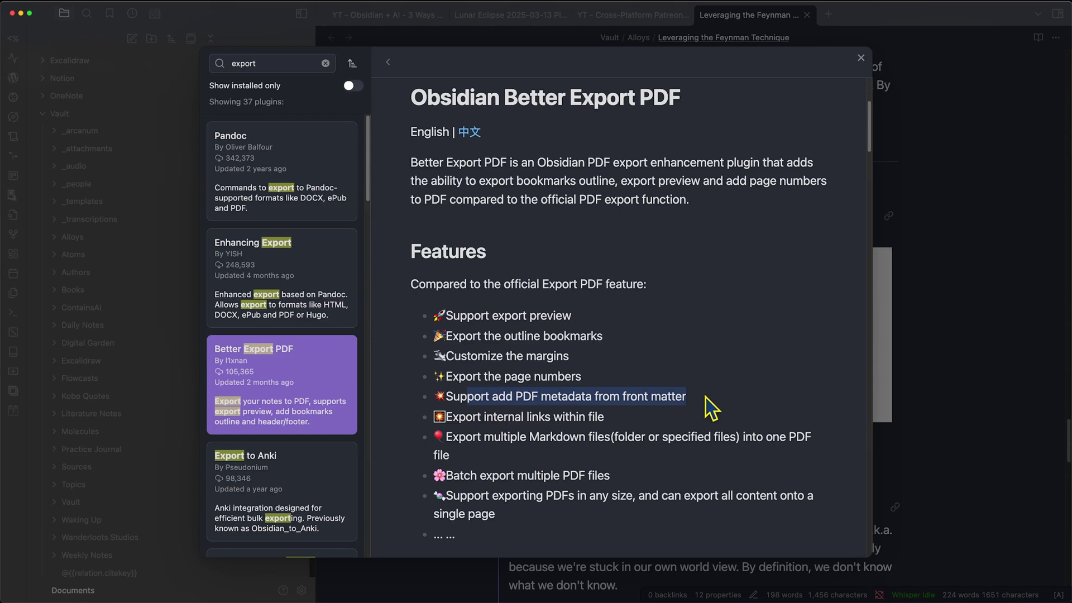
{"action": "left_click_drag", "start_coordinate": [484, 418], "coordinate": [616, 423]}
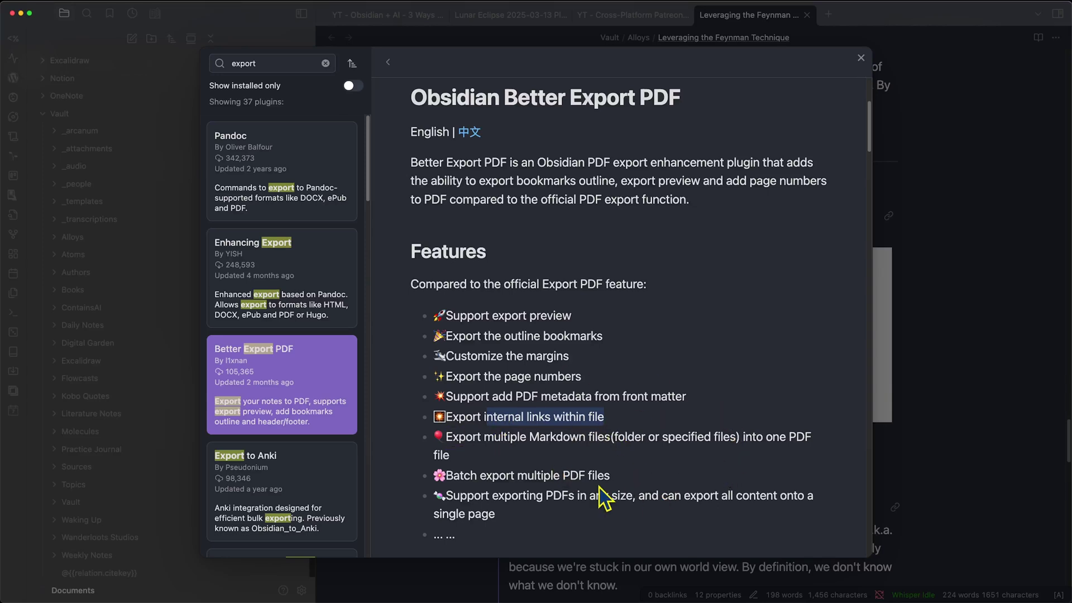
{"action": "left_click_drag", "start_coordinate": [446, 437], "coordinate": [806, 451]}
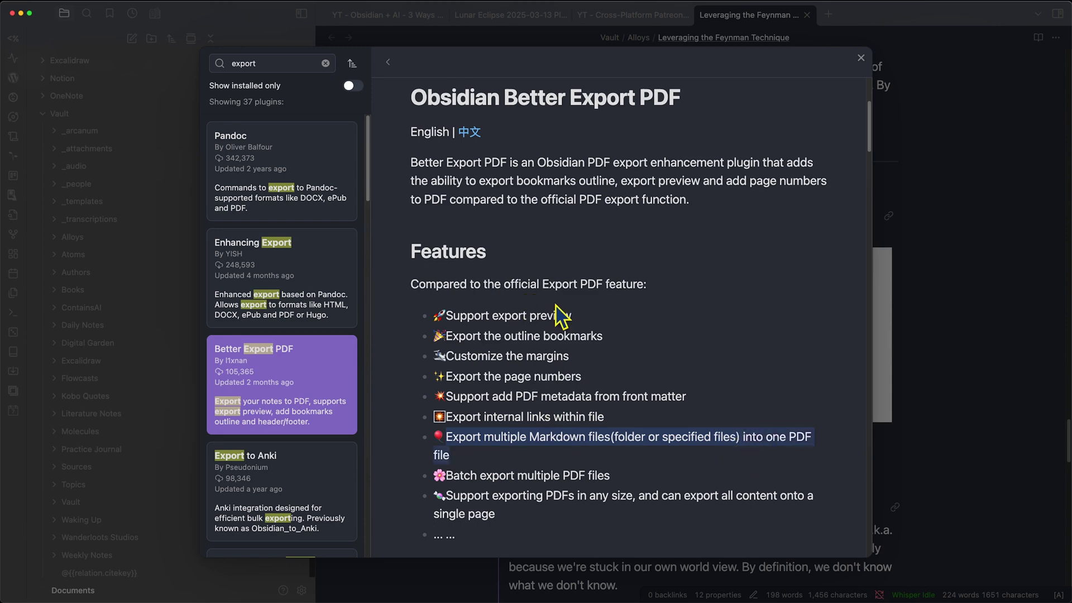
Install and enable the Better Export PDF plugin, look through its options, and close the settings
{"action": "scroll", "coordinate": [633, 379], "scroll_direction": "up", "scroll_amount": 4}
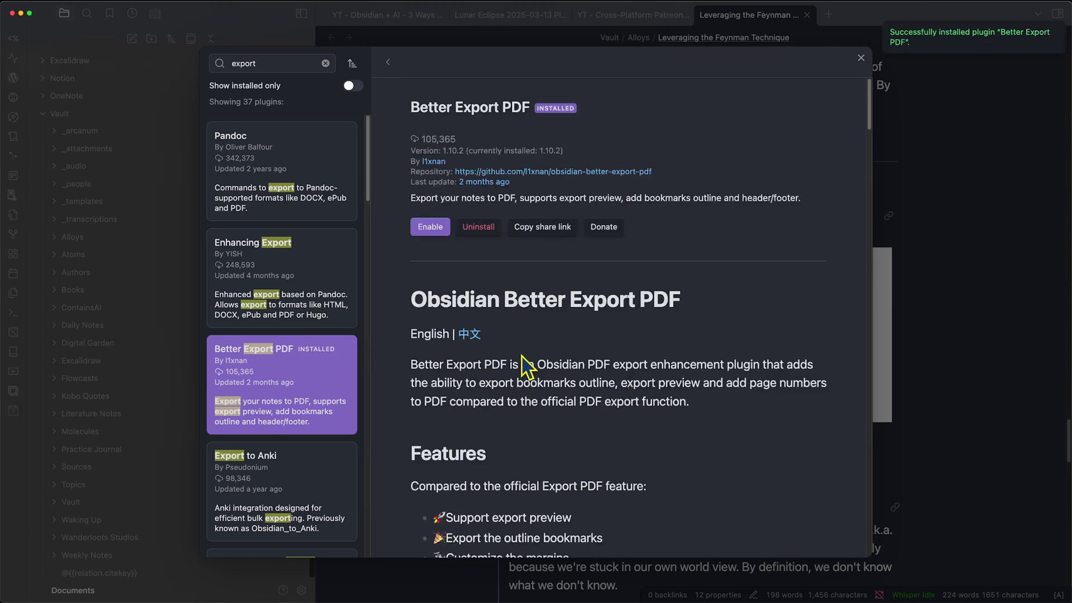
{"action": "left_click", "coordinate": [422, 230]}
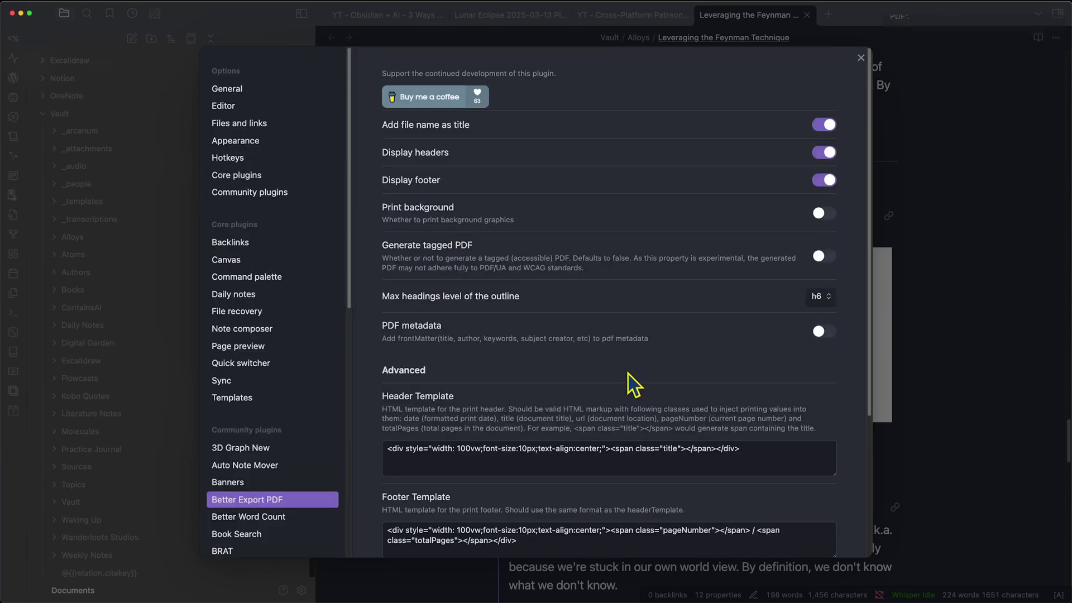
{"action": "scroll", "coordinate": [559, 357], "scroll_direction": "down", "scroll_amount": 3}
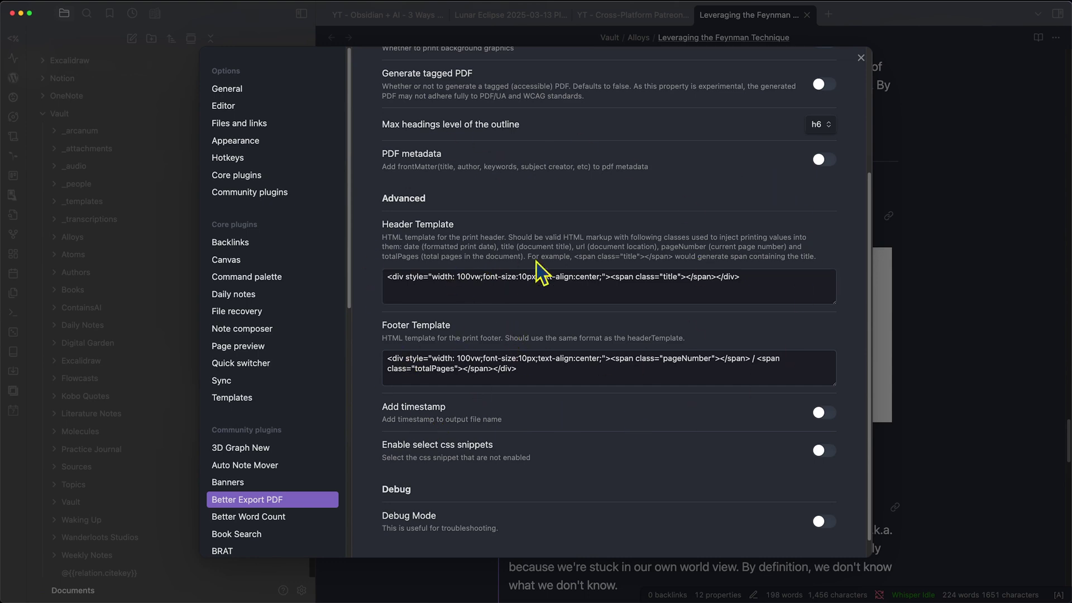
{"action": "scroll", "coordinate": [535, 418], "scroll_direction": "down", "scroll_amount": 1}
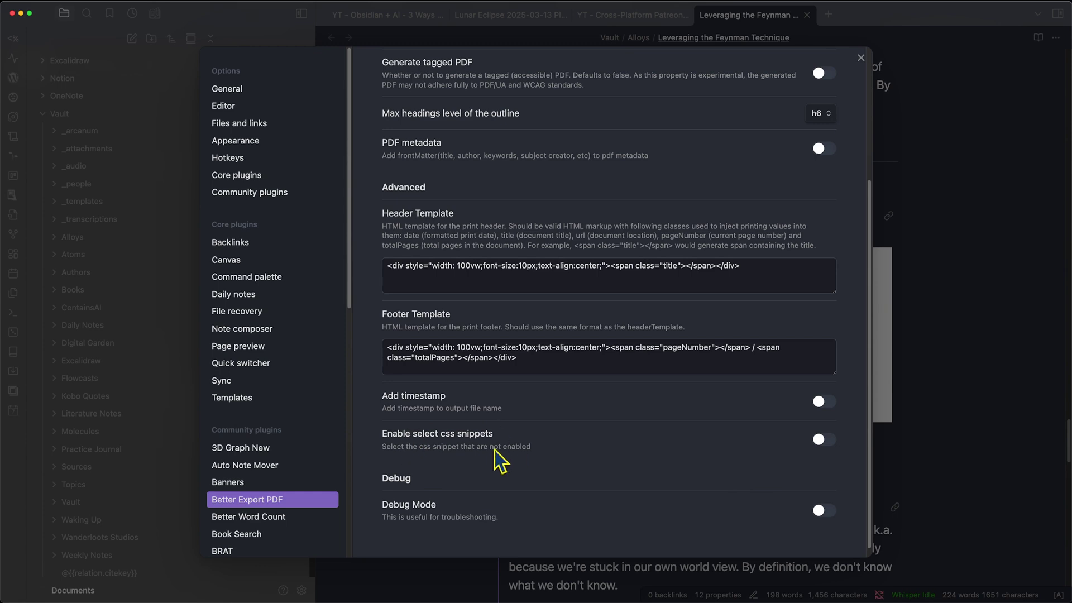
{"action": "scroll", "coordinate": [546, 476], "scroll_direction": "up", "scroll_amount": 5}
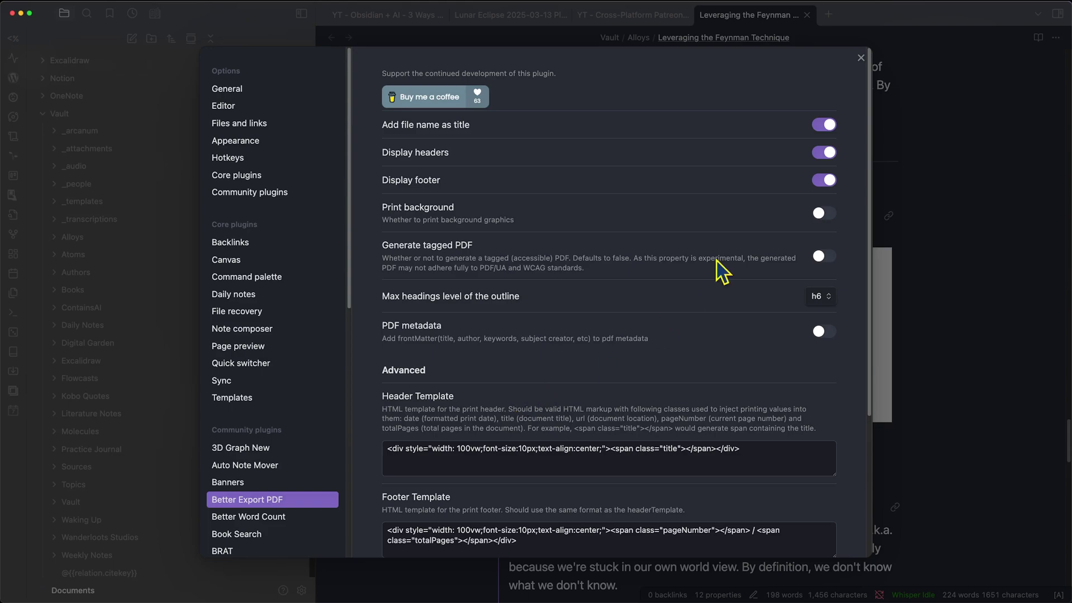
{"action": "left_click", "coordinate": [861, 58]}
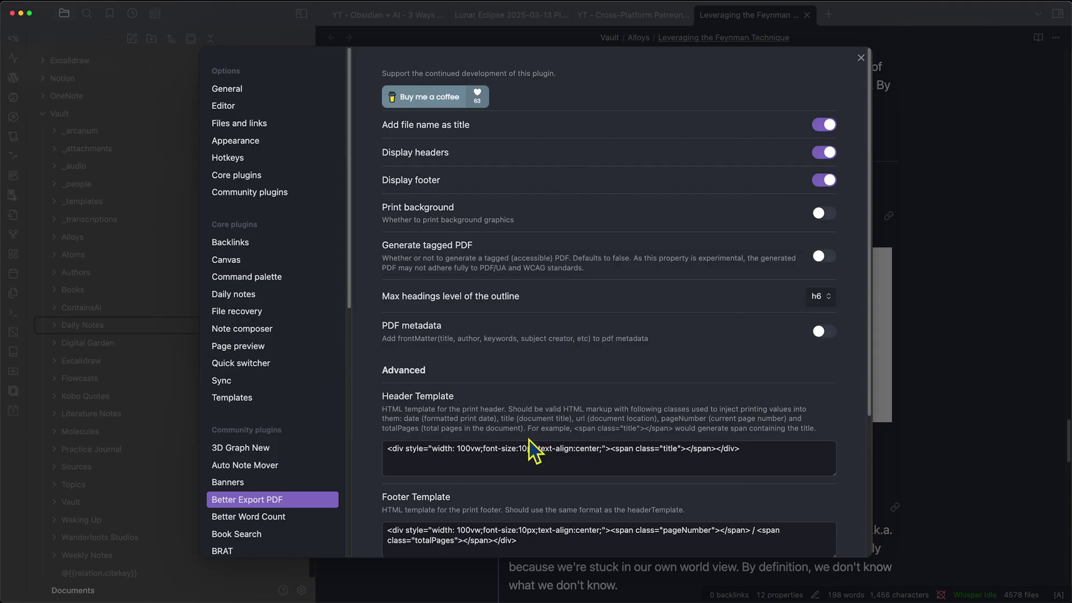
Switch to the plugin's GitHub README in the browser and highlight the Custom export heading and the toc: true property
{"action": "left_click", "coordinate": [360, 584]}
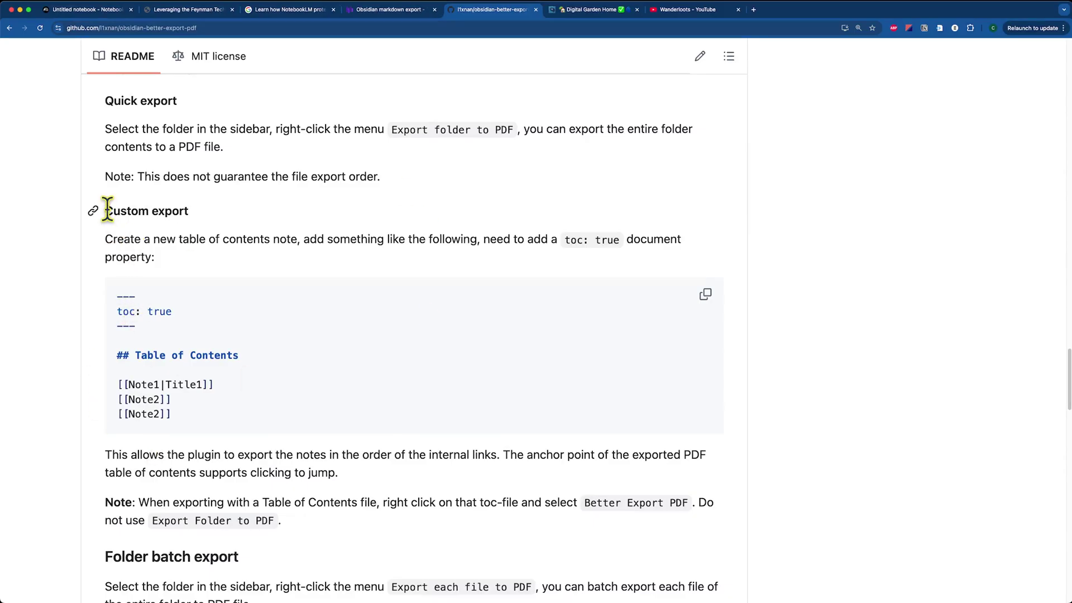
{"action": "left_click_drag", "start_coordinate": [108, 209], "coordinate": [215, 223]}
{"action": "left_click", "coordinate": [559, 232]}
{"action": "mouse_move", "coordinate": [584, 238]}
{"action": "left_mouse_down"}
{"action": "mouse_move", "coordinate": [621, 241]}
{"action": "mouse_move", "coordinate": [601, 241]}
{"action": "left_mouse_up"}
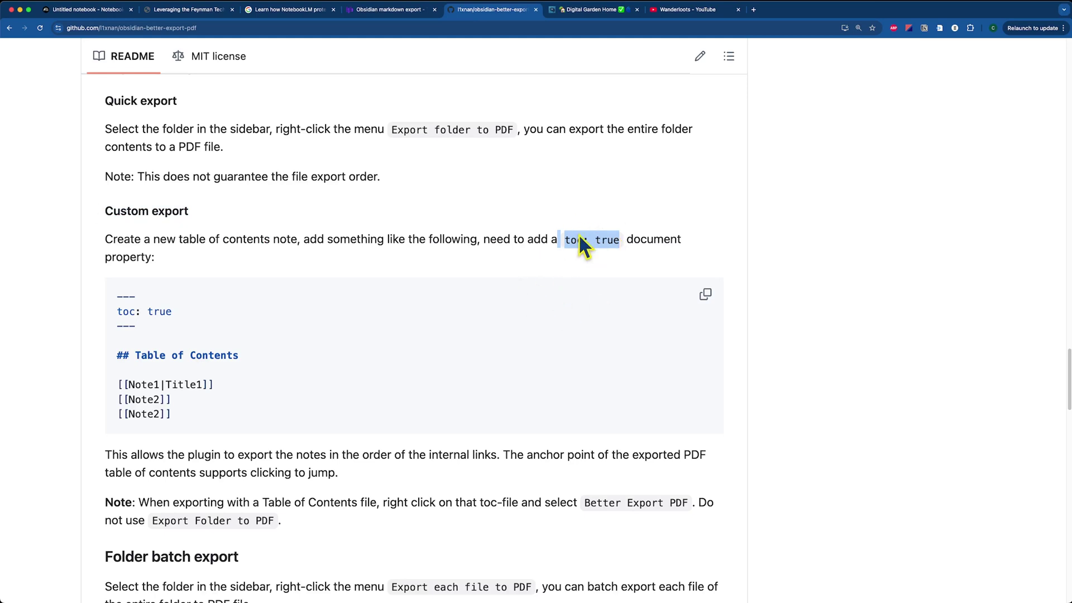
{"action": "left_click", "coordinate": [120, 385]}
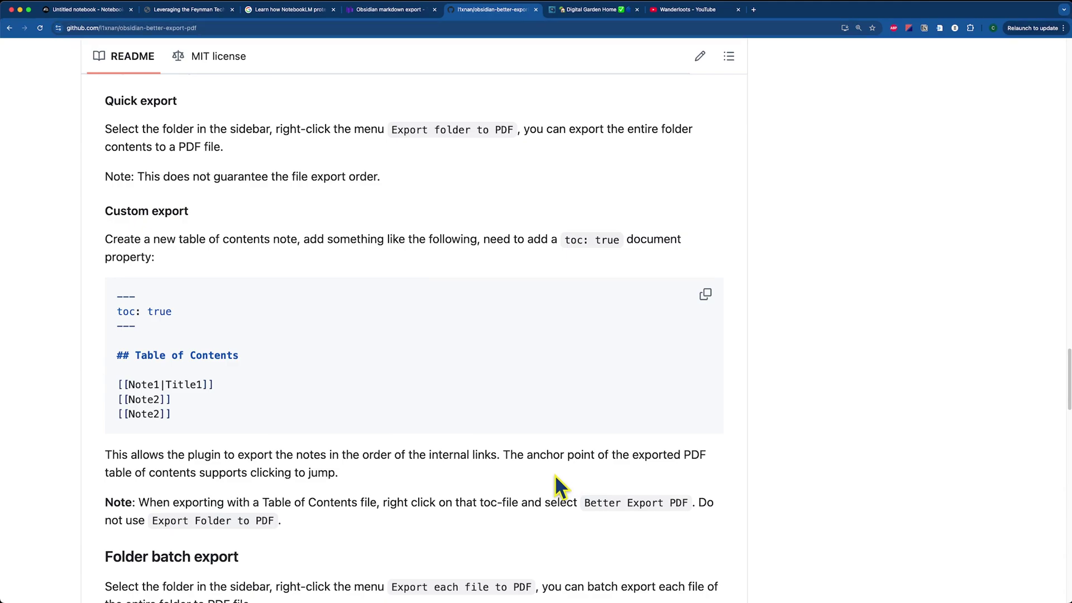
Switch back to the plugin page in Obsidian and highlight the Quick export instructions for Export folder to PDF
{"action": "key", "text": "super+Tab"}
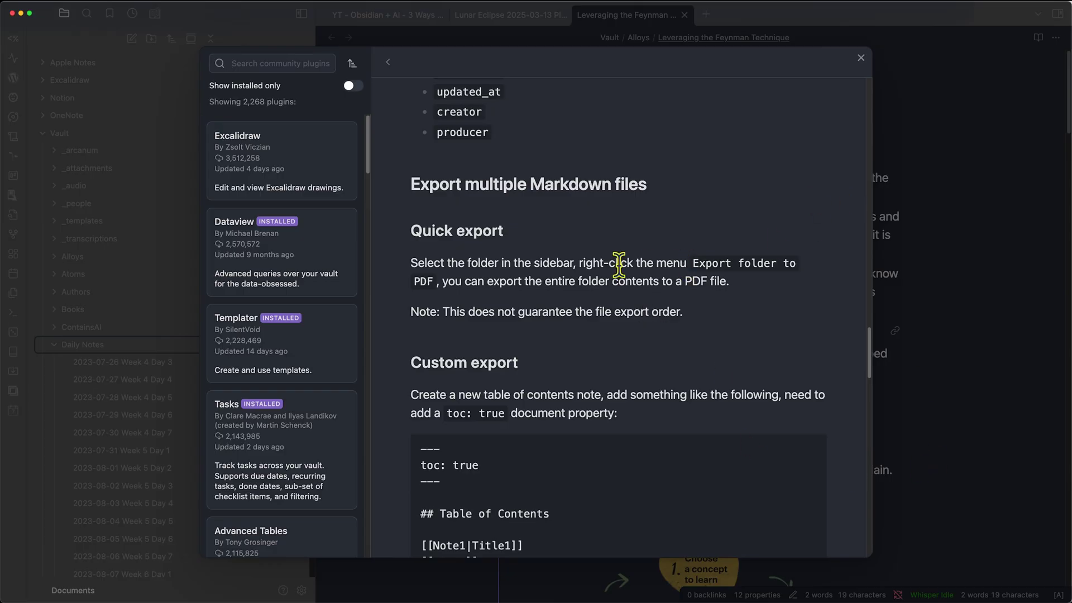
{"action": "left_click_drag", "start_coordinate": [418, 229], "coordinate": [511, 312]}
{"action": "left_click", "coordinate": [673, 271]}
{"action": "left_click_drag", "start_coordinate": [687, 262], "coordinate": [447, 281]}
{"action": "left_click_drag", "start_coordinate": [527, 280], "coordinate": [725, 277]}
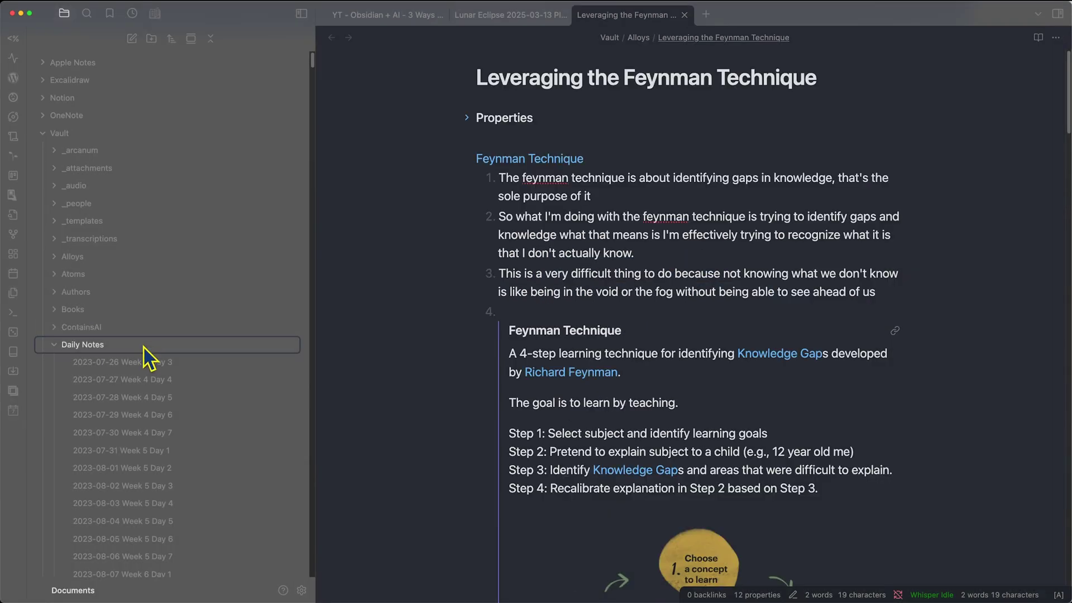
Start a folder-to-PDF export of the Practice Journal folder and look through the preview of its combined notes
{"action": "right_click", "coordinate": [143, 345]}
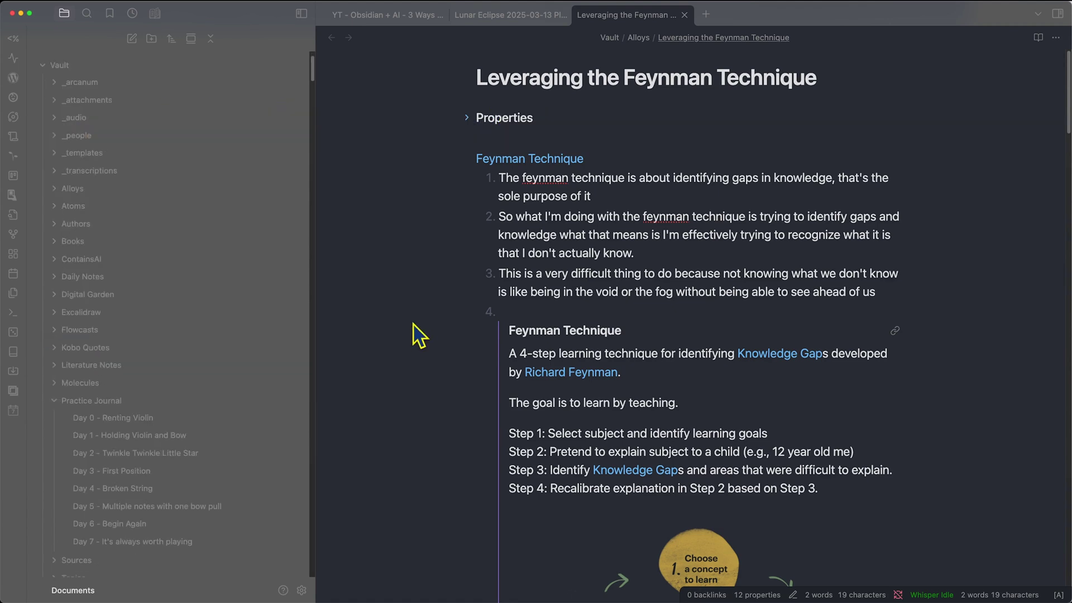
{"action": "right_click", "coordinate": [121, 402]}
{"action": "mouse_move", "coordinate": [168, 504]}
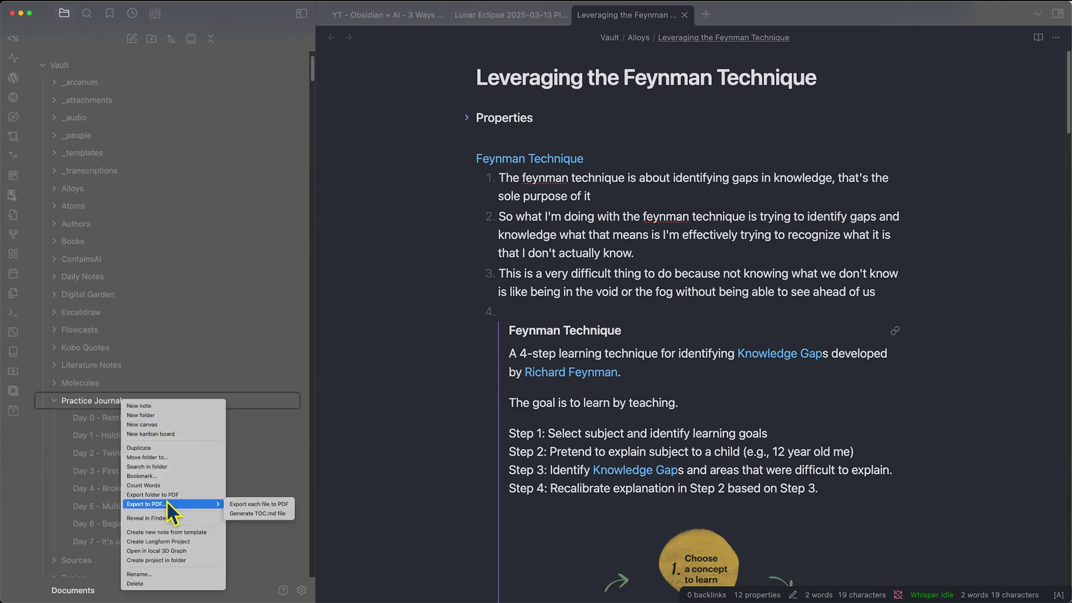
{"action": "left_click", "coordinate": [168, 494]}
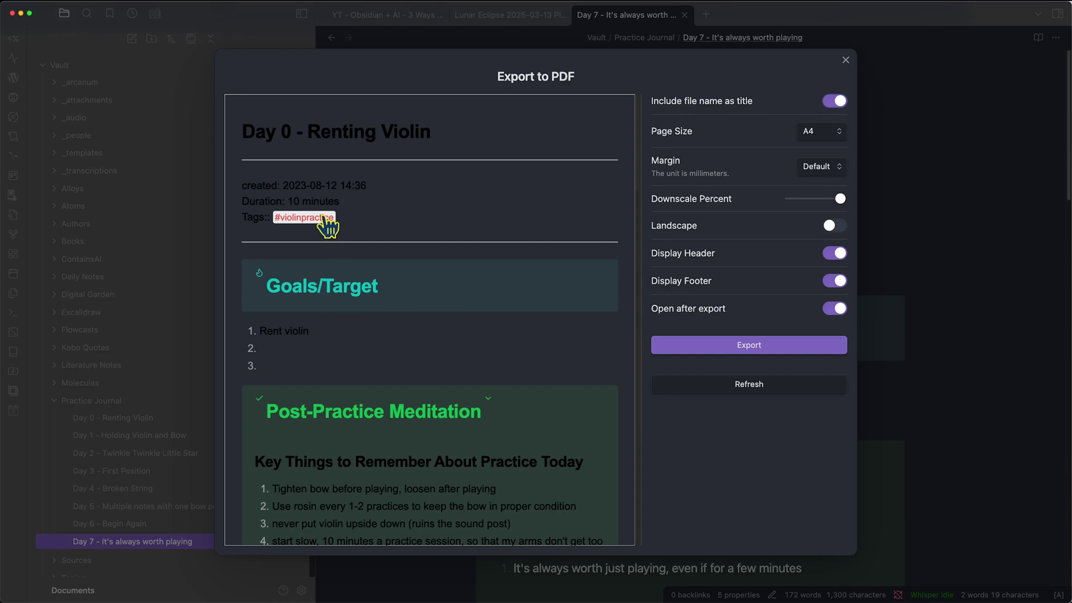
{"action": "scroll", "coordinate": [338, 263], "scroll_direction": "down", "scroll_amount": 20}
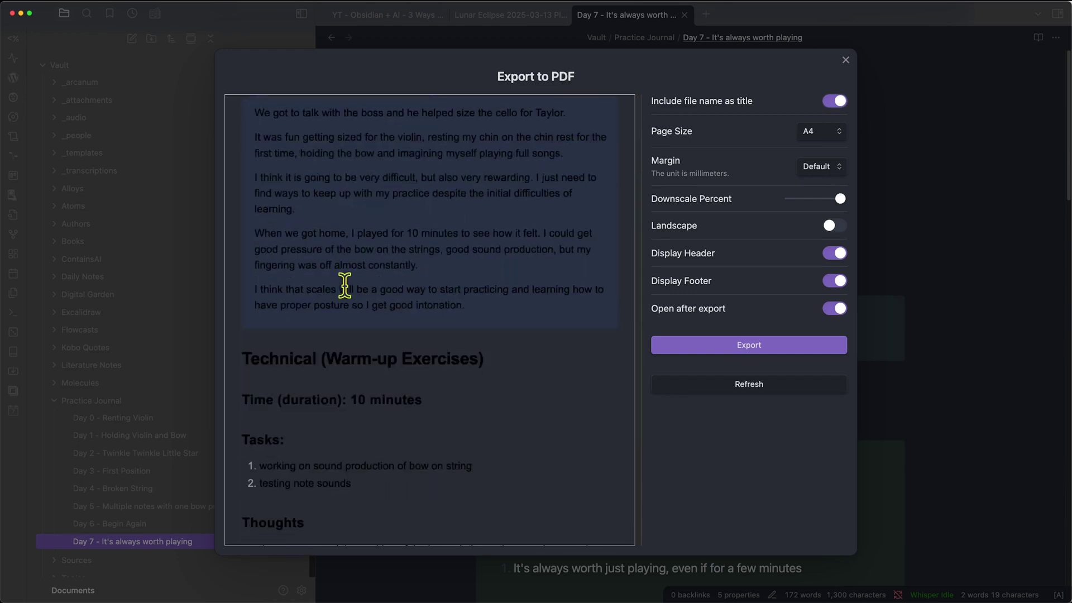
{"action": "scroll", "coordinate": [378, 267], "scroll_direction": "down", "scroll_amount": 15}
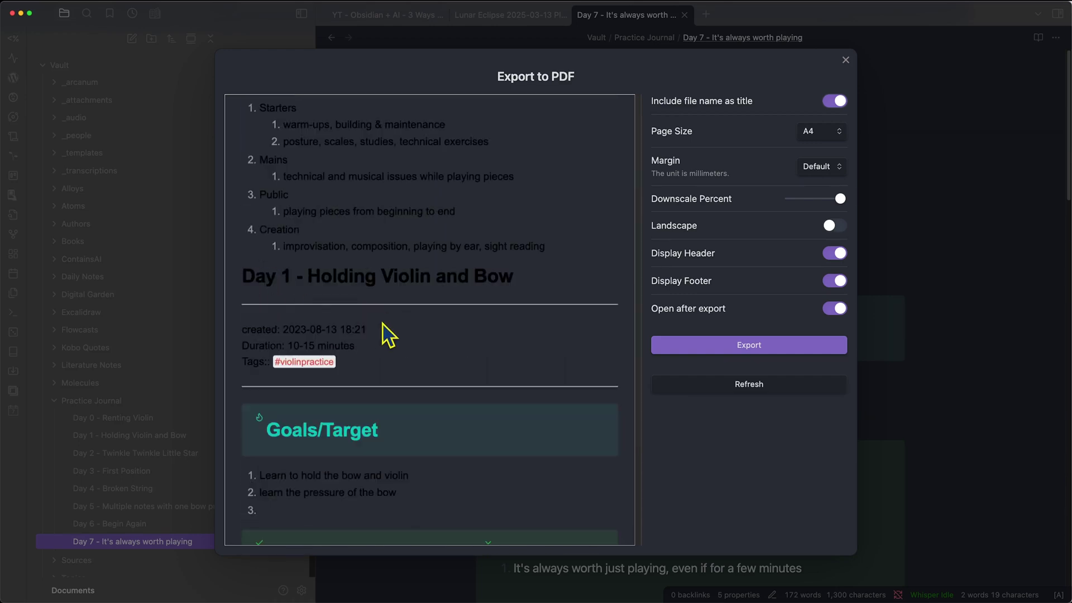
{"action": "scroll", "coordinate": [275, 402], "scroll_direction": "down", "scroll_amount": 10}
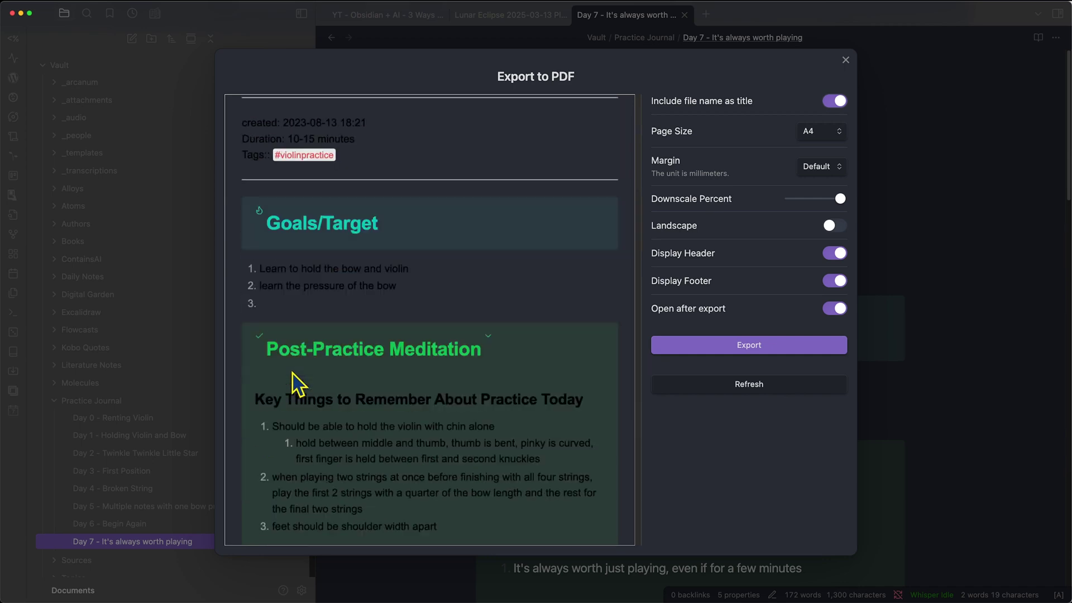
{"action": "scroll", "coordinate": [292, 371], "scroll_direction": "down", "scroll_amount": 12}
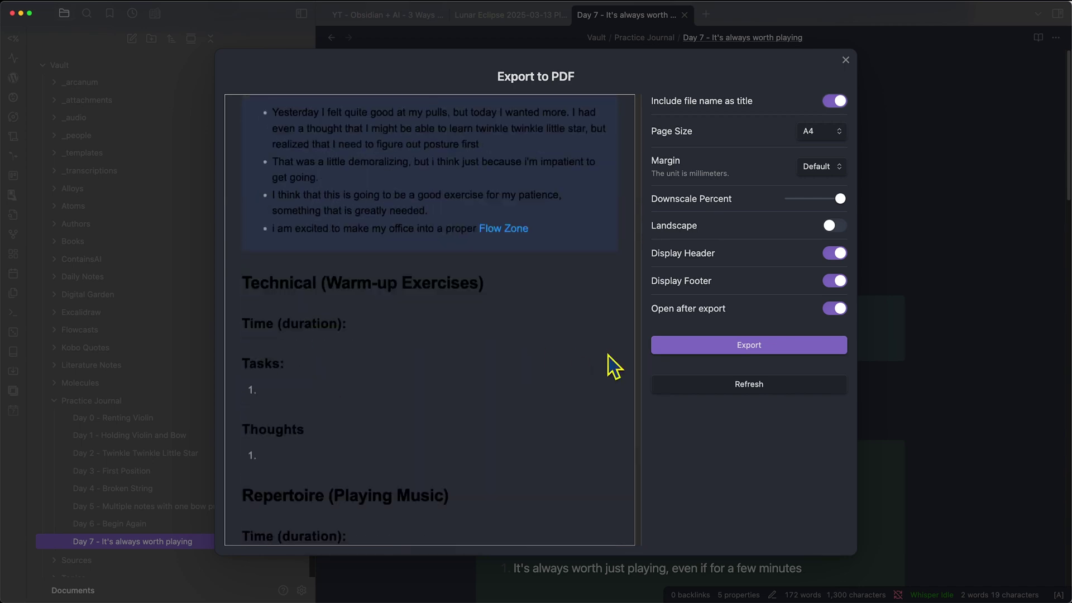
Export and save the Practice Journal PDF with the default settings, and page through the exported document in Acrobat
{"action": "left_click", "coordinate": [698, 345]}
{"action": "left_click", "coordinate": [798, 218]}
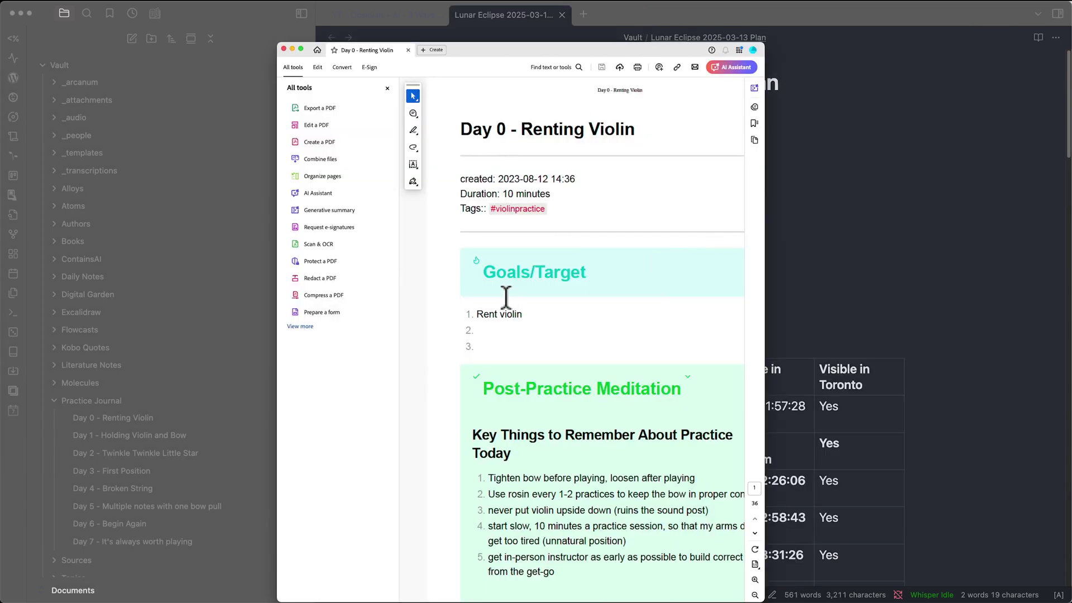
{"action": "scroll", "coordinate": [631, 356], "scroll_direction": "down", "scroll_amount": 20}
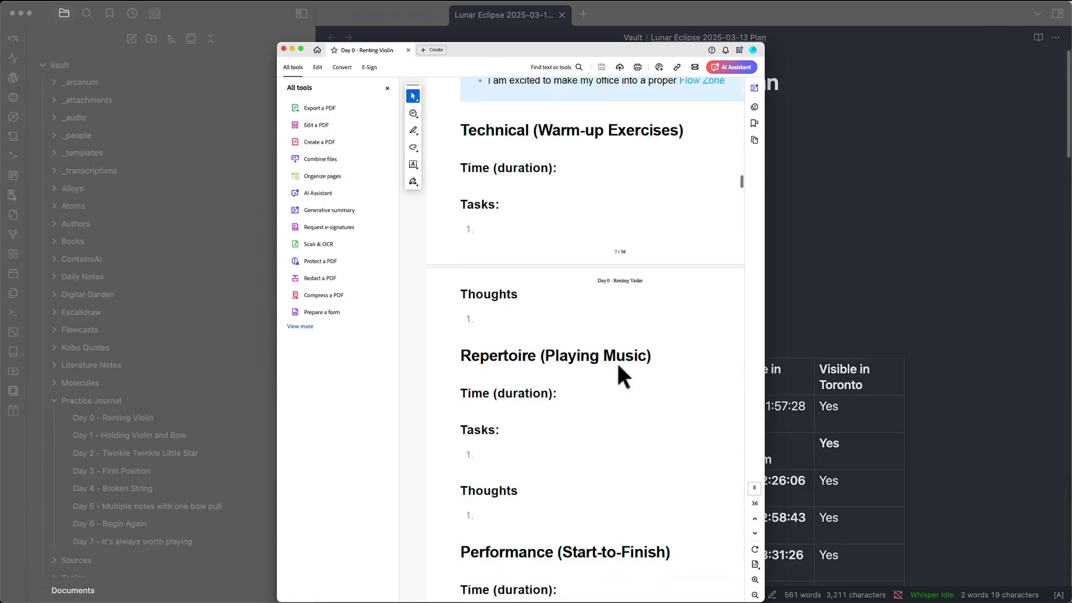
{"action": "scroll", "coordinate": [620, 374], "scroll_direction": "down", "scroll_amount": 20}
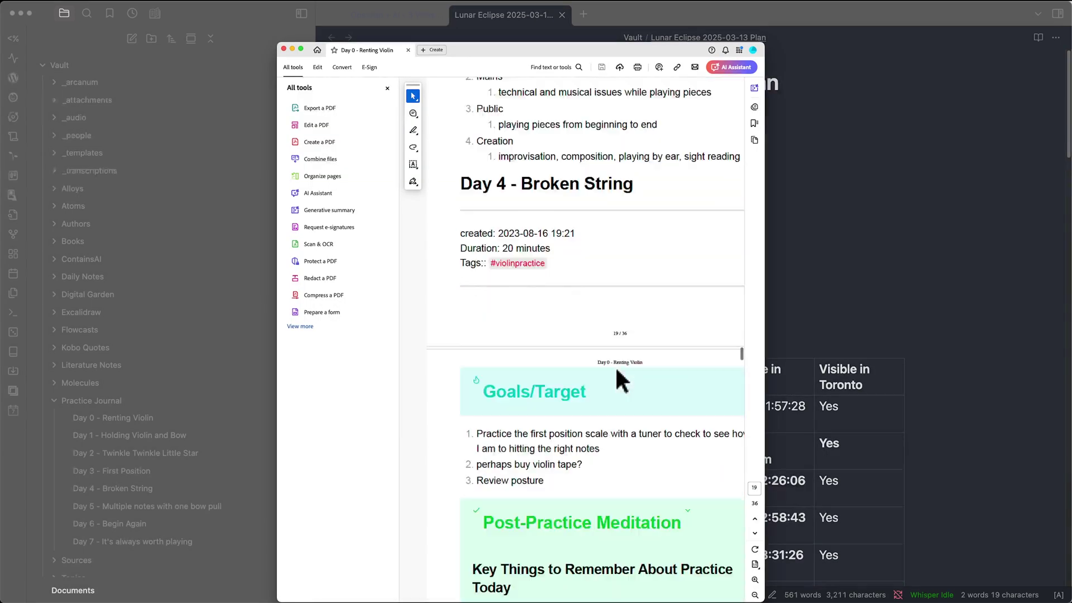
Switch from the exported PDF in Acrobat to the untitled NotebookLM notebook in the browser and try to upload Practice Journal.pdf as a source
{"action": "scroll", "coordinate": [616, 377], "scroll_direction": "down", "scroll_amount": 6}
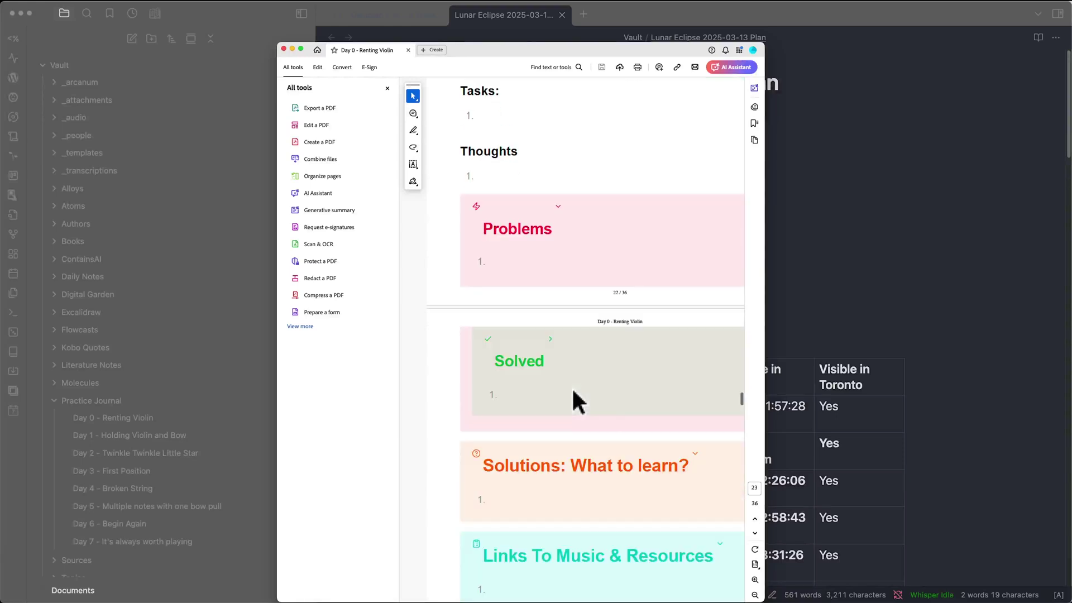
{"action": "left_click", "coordinate": [292, 49]}
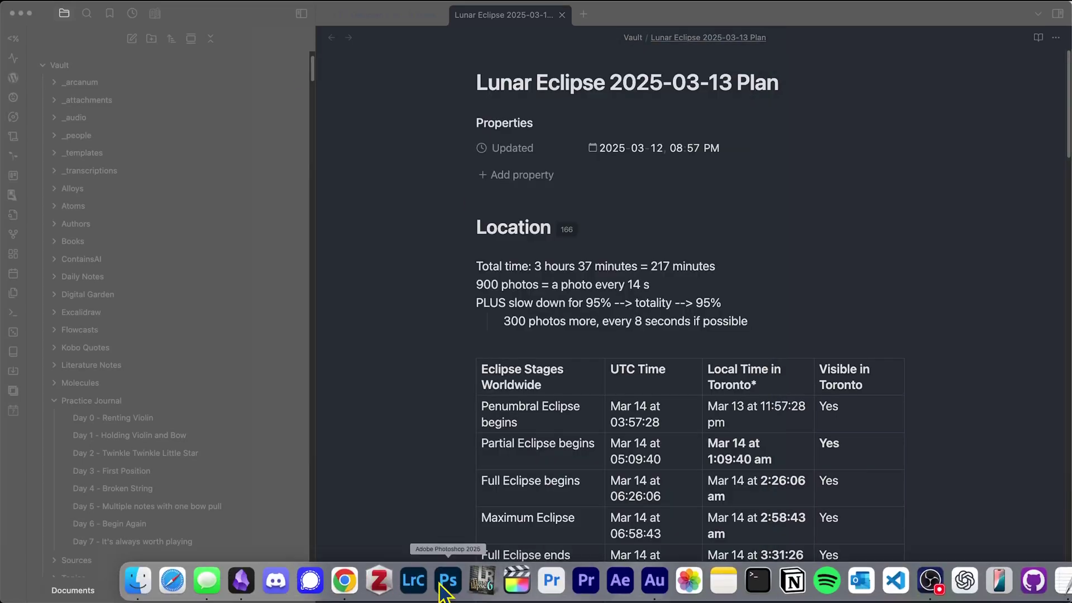
{"action": "left_click", "coordinate": [345, 581]}
{"action": "key", "text": "super+1"}
{"action": "left_click", "coordinate": [475, 385]}
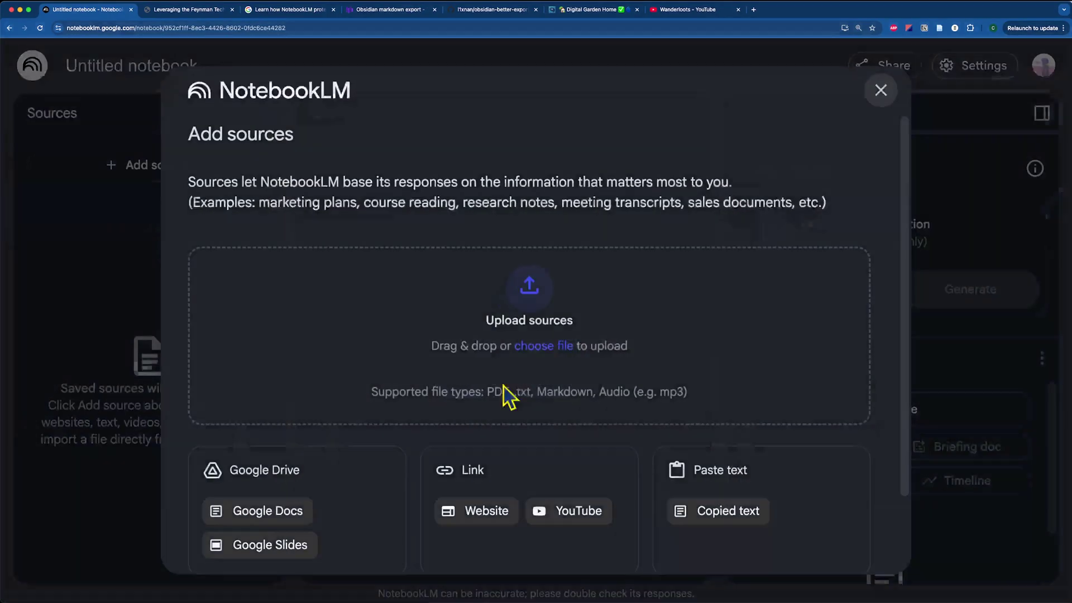
{"action": "left_click", "coordinate": [536, 347]}
{"action": "double_click", "coordinate": [478, 234]}
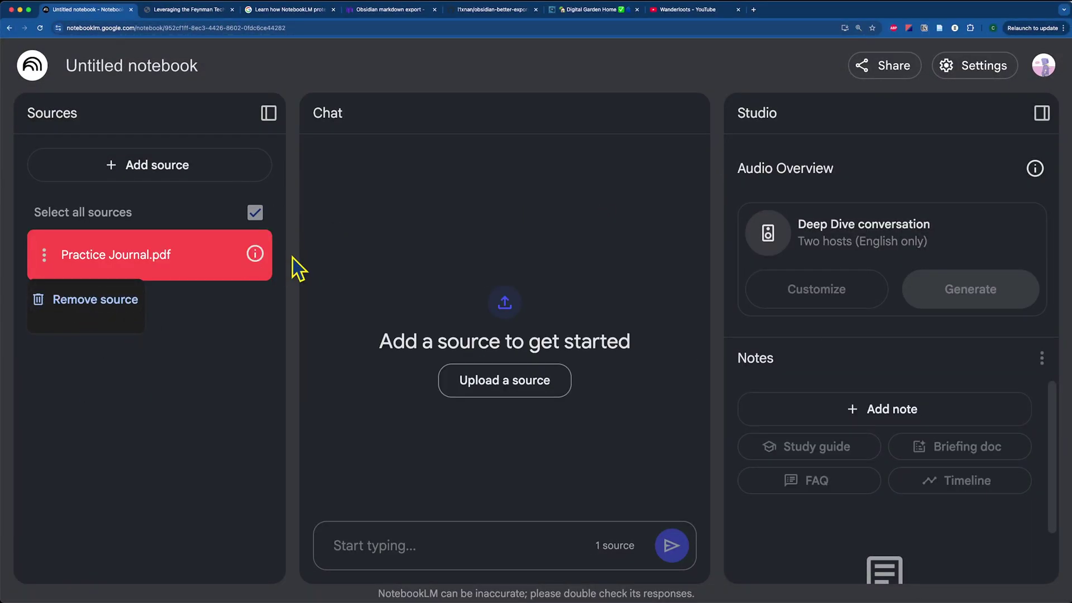
Remove the Practice Journal.pdf source from the notebook and add it again
{"action": "left_click", "coordinate": [113, 312]}
{"action": "left_click", "coordinate": [597, 340]}
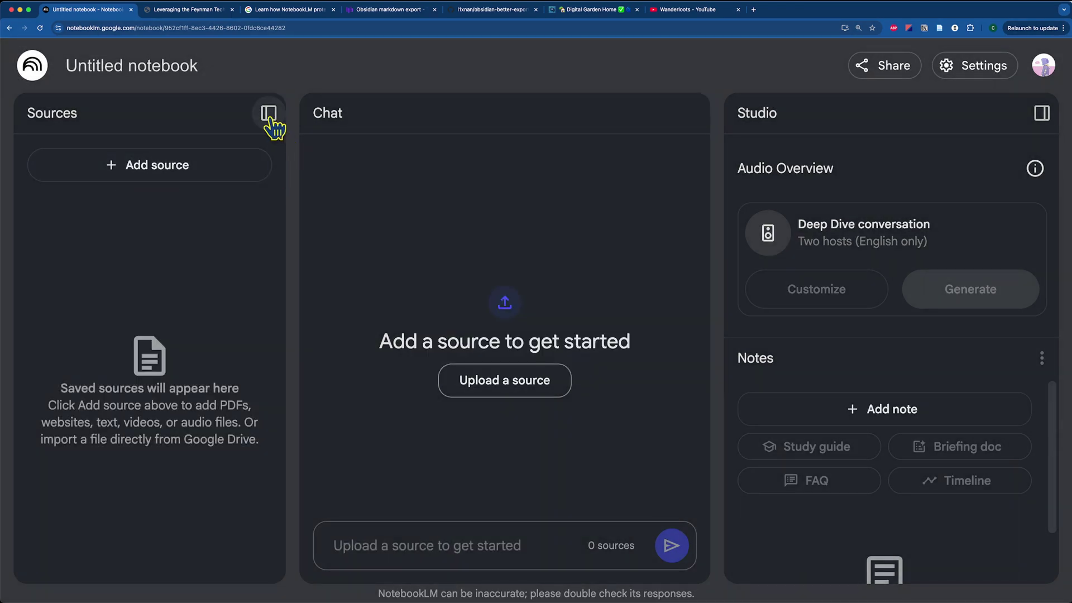
{"action": "left_click", "coordinate": [193, 167]}
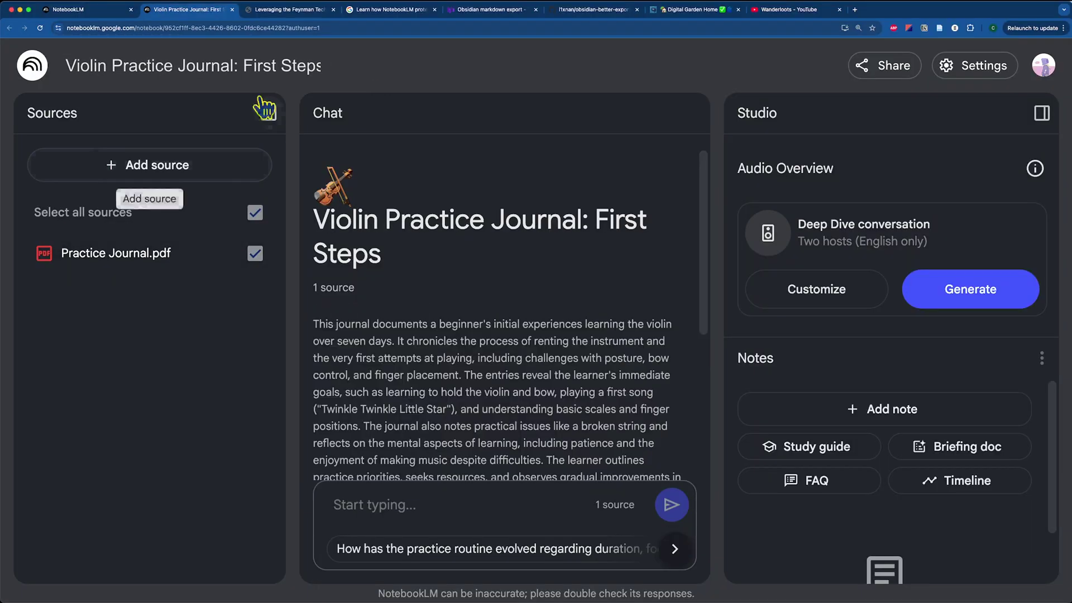
Look over the notebook's generated summary of the violin journal and highlight its opening sentence
{"action": "scroll", "coordinate": [455, 347], "scroll_direction": "down", "scroll_amount": 3}
{"action": "scroll", "coordinate": [391, 335], "scroll_direction": "up", "scroll_amount": 2}
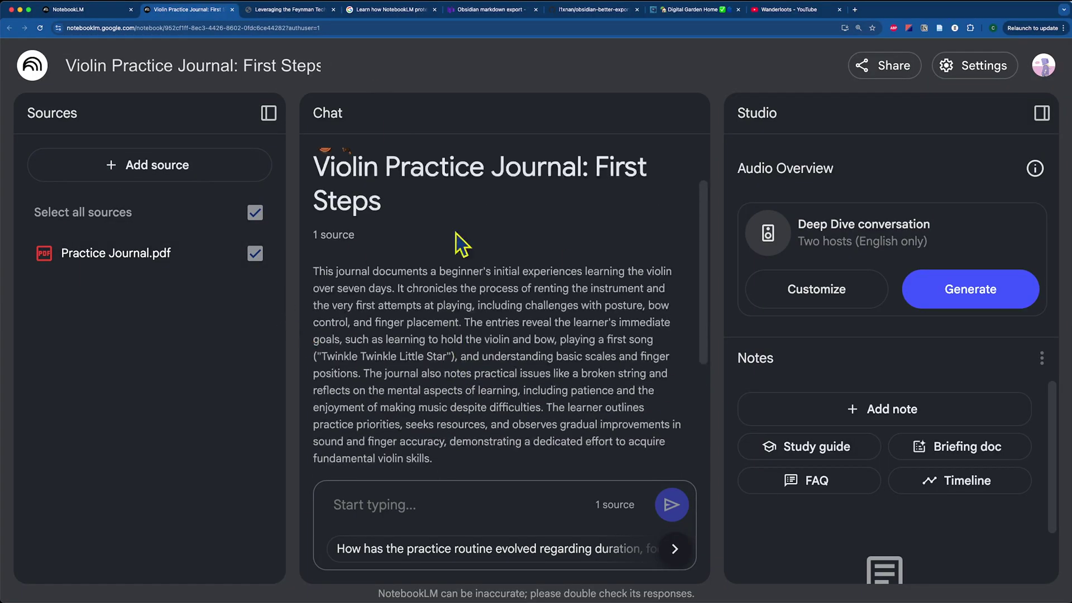
{"action": "left_click_drag", "start_coordinate": [313, 272], "coordinate": [378, 287]}
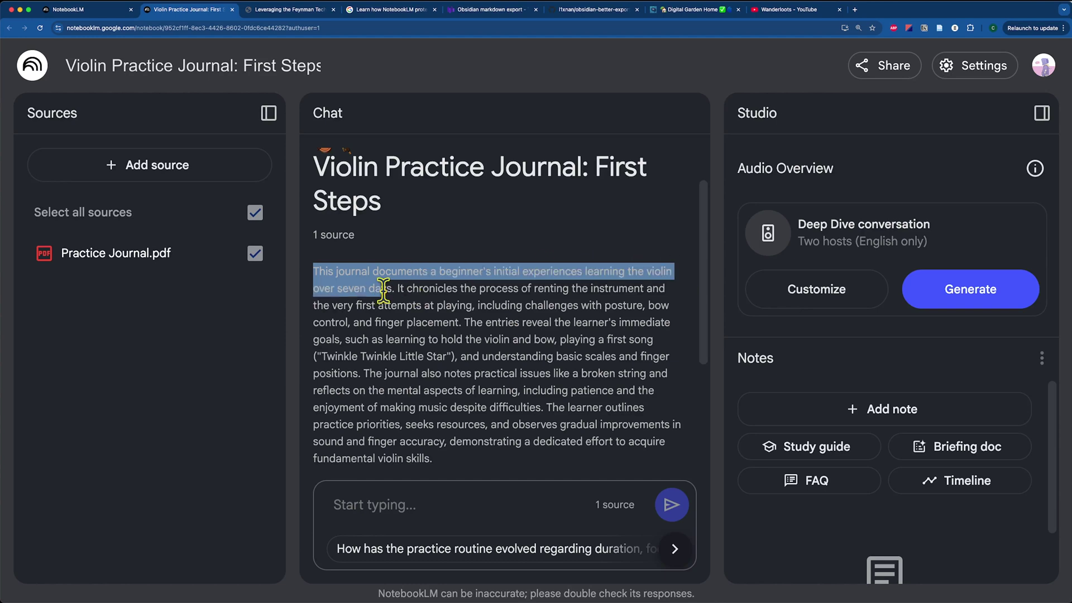
Ask the notebook chat "what lessons can be learned from this experience that apply to life more generally?"
{"action": "type", "text": "what les"}
{"action": "type", "text": "sons"}
{"action": "type", "text": "can be learned from this experience that apply to life more generally?"}
{"action": "key", "text": "Return"}
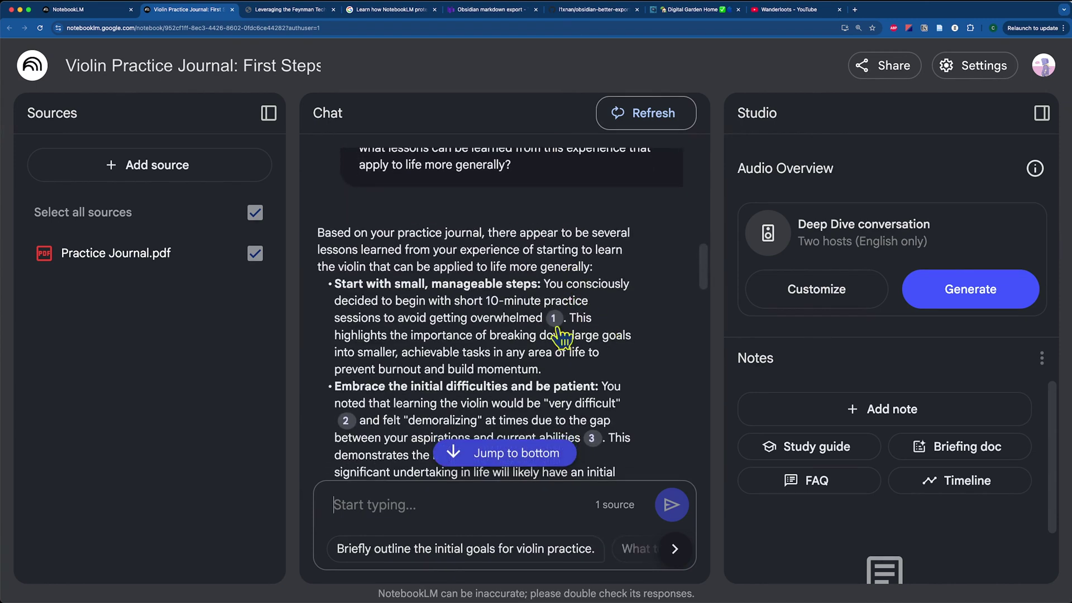
Read through the chat's answer on life lessons and highlight the start of the point about seeking guidance and learning from others
{"action": "scroll", "coordinate": [500, 296], "scroll_direction": "down", "scroll_amount": 1}
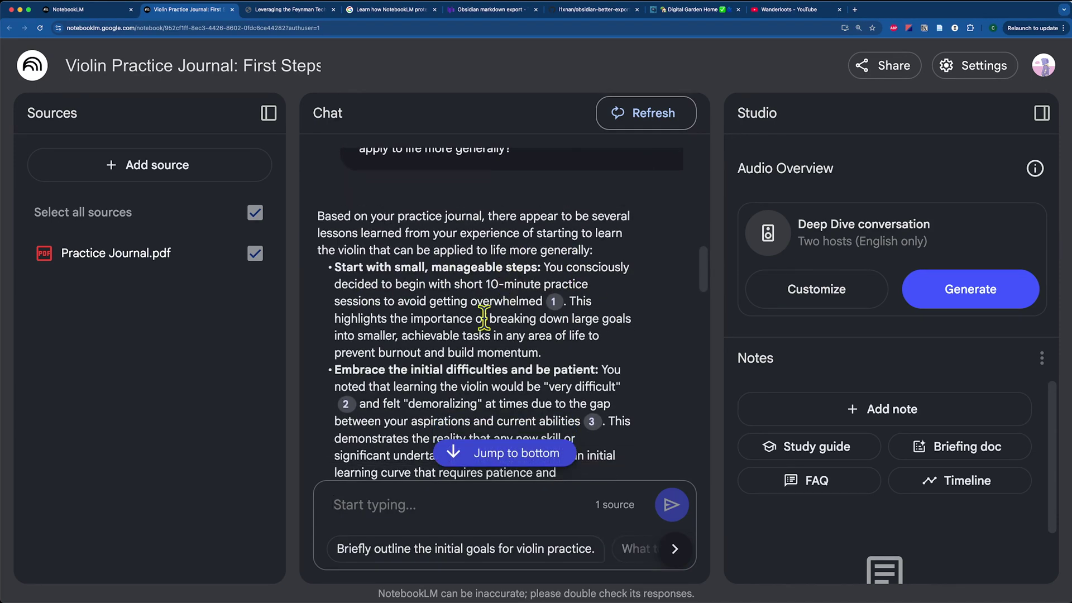
{"action": "scroll", "coordinate": [493, 380], "scroll_direction": "down", "scroll_amount": 10}
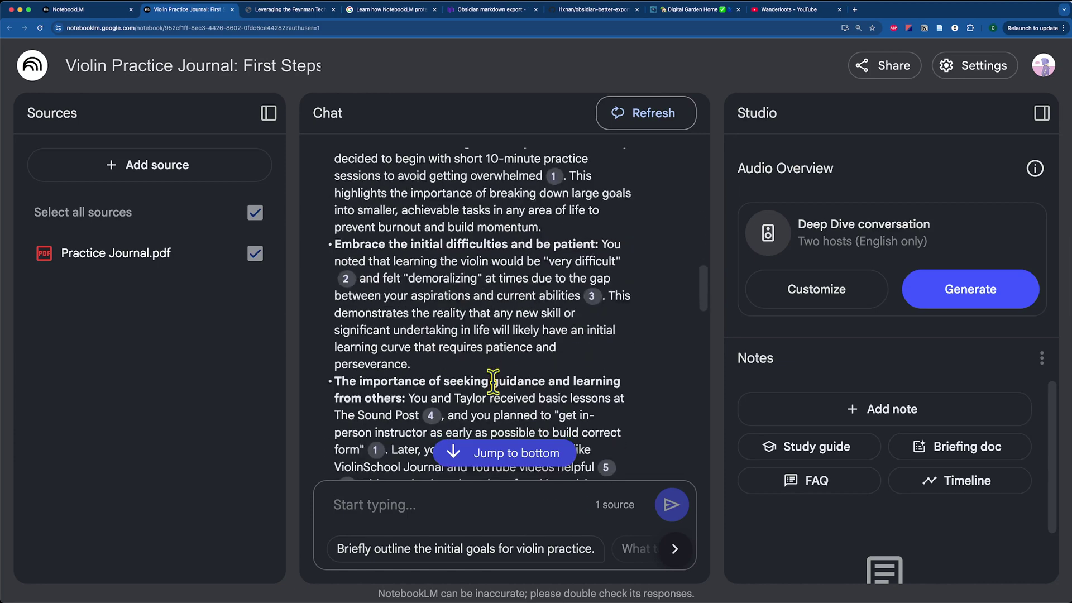
{"action": "left_click_drag", "start_coordinate": [373, 329], "coordinate": [329, 329]}
{"action": "scroll", "coordinate": [566, 318], "scroll_direction": "down", "scroll_amount": 6}
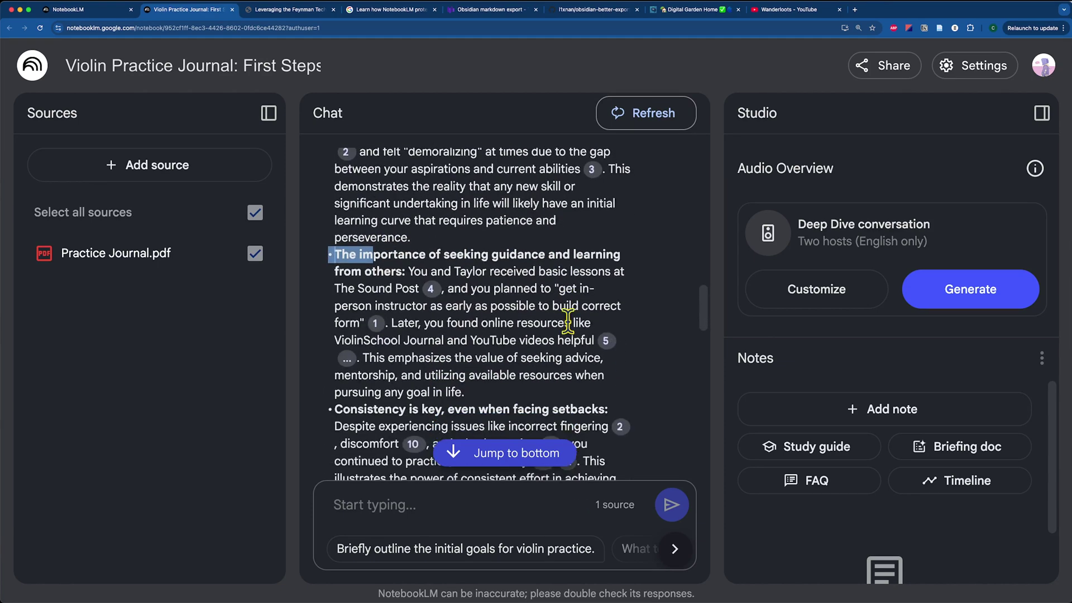
{"action": "scroll", "coordinate": [441, 391], "scroll_direction": "down", "scroll_amount": 4}
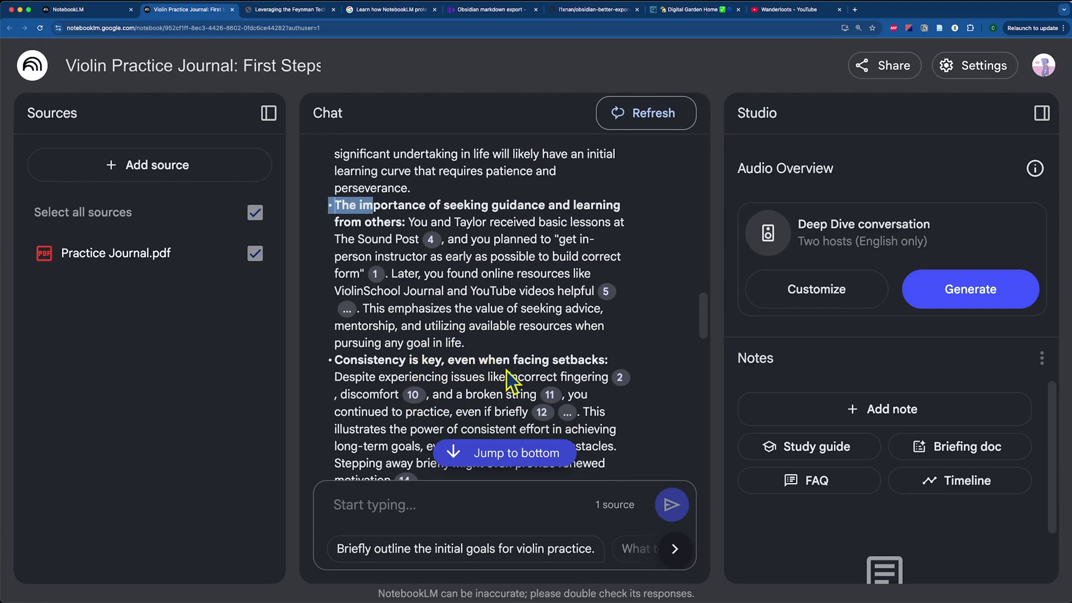
{"action": "scroll", "coordinate": [503, 374], "scroll_direction": "down", "scroll_amount": 6}
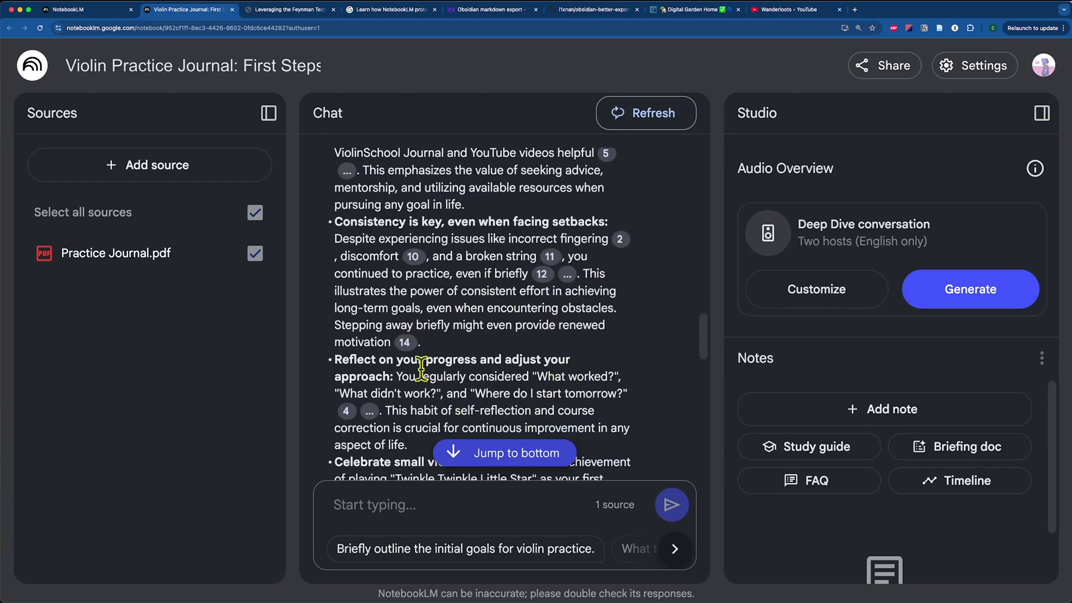